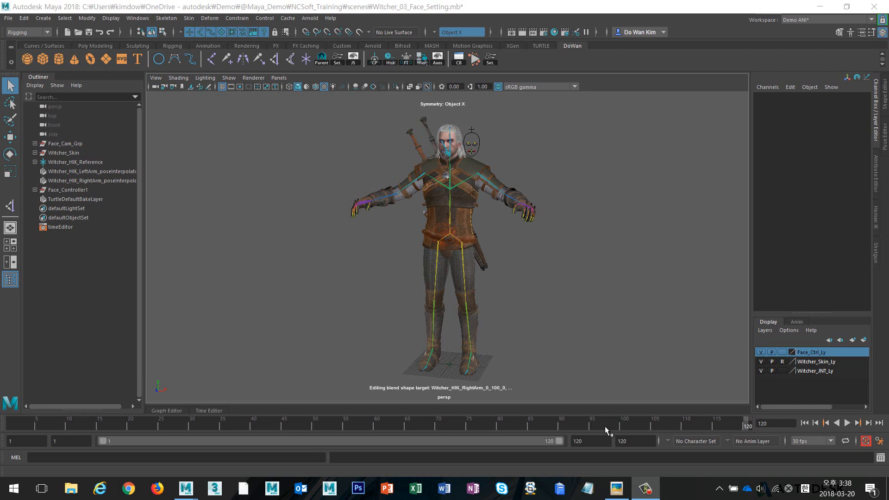
# Examine the character's skeleton, including the left arm joint and both leg chains, from several angles.
pyautogui.scroll(2, 574, 345)
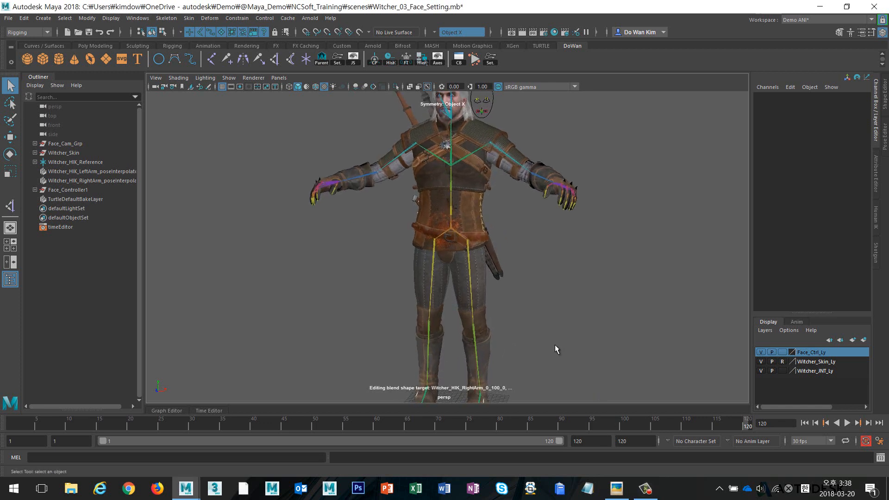
pyautogui.moveTo(525, 307)
pyautogui.keyDown('alt'); pyautogui.mouseDown()
pyautogui.moveTo(410, 294)
pyautogui.moveTo(531, 292)
pyautogui.moveTo(547, 303)
pyautogui.moveTo(650, 308)
pyautogui.moveTo(535, 301)
pyautogui.mouseUp(); pyautogui.keyUp('alt')
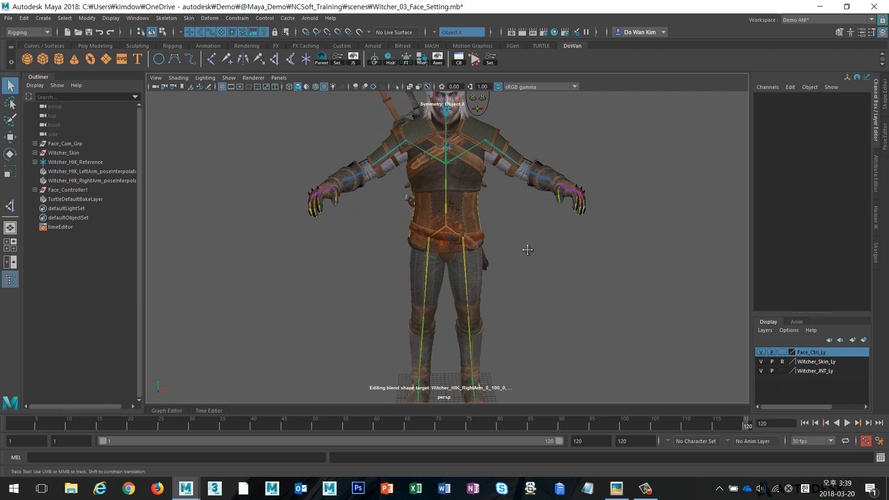
pyautogui.keyDown('alt'); pyautogui.moveTo(527, 248); pyautogui.dragTo(533, 200); pyautogui.keyUp('alt')
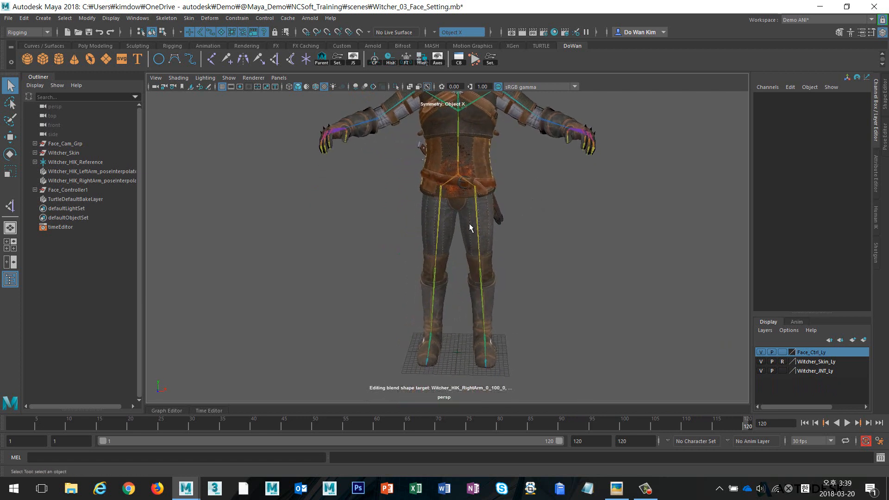
pyautogui.keyDown('alt'); pyautogui.moveTo(549, 203); pyautogui.dragTo(548, 278, button='middle'); pyautogui.keyUp('alt')
pyautogui.click(517, 181)
pyautogui.keyDown('alt'); pyautogui.moveTo(556, 208); pyautogui.dragTo(494, 231); pyautogui.keyUp('alt')
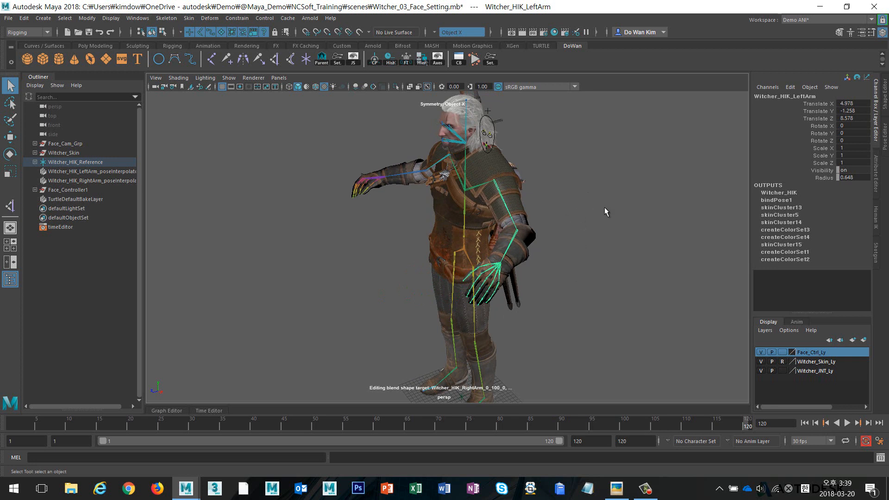
pyautogui.click(584, 295)
pyautogui.keyDown('alt'); pyautogui.moveTo(552, 331); pyautogui.dragTo(549, 247, button='middle'); pyautogui.keyUp('alt')
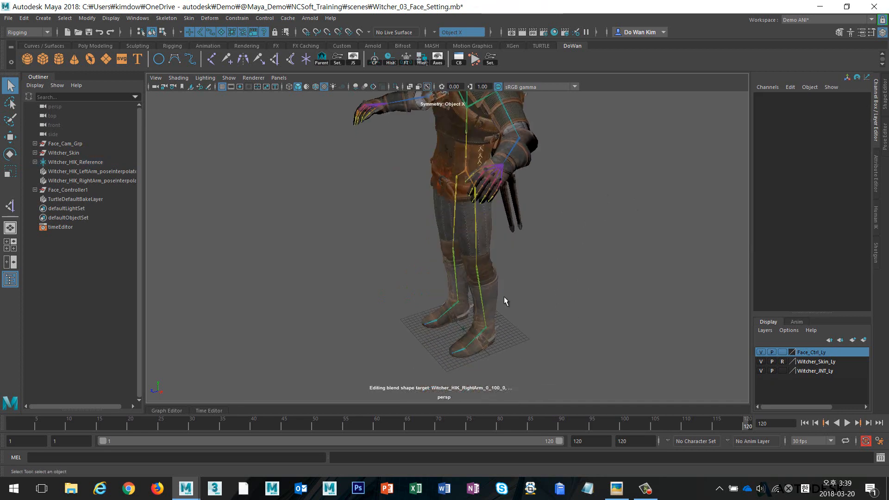
pyautogui.keyDown('alt'); pyautogui.moveTo(503, 296); pyautogui.dragTo(541, 283); pyautogui.keyUp('alt')
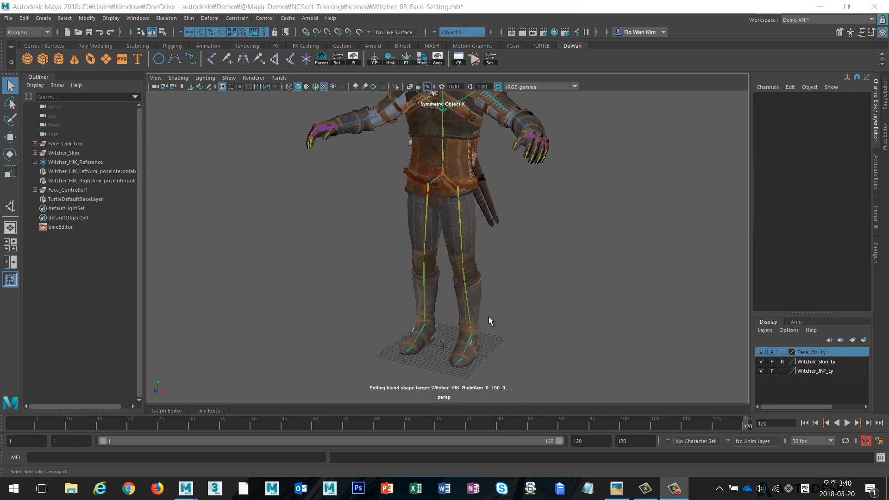
pyautogui.keyDown('alt'); pyautogui.moveTo(486, 316); pyautogui.dragTo(452, 311); pyautogui.keyUp('alt')
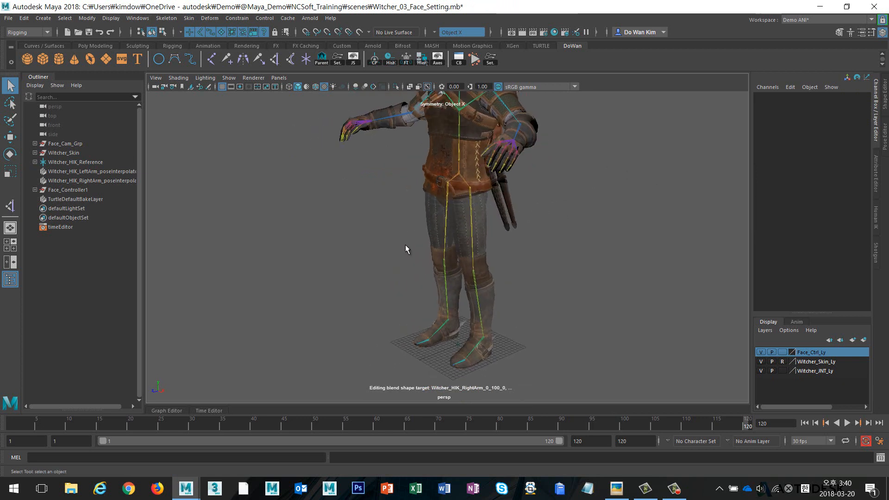
# Create an IK handle with the Rotate-Plane Solver from the left upper leg joint to the left ankle joint.
pyautogui.click(166, 18)
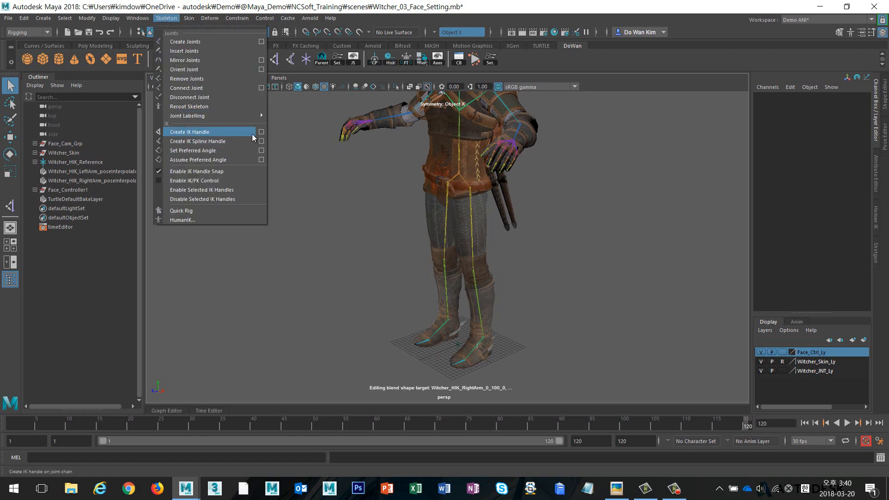
pyautogui.click(288, 145)
pyautogui.click(192, 134)
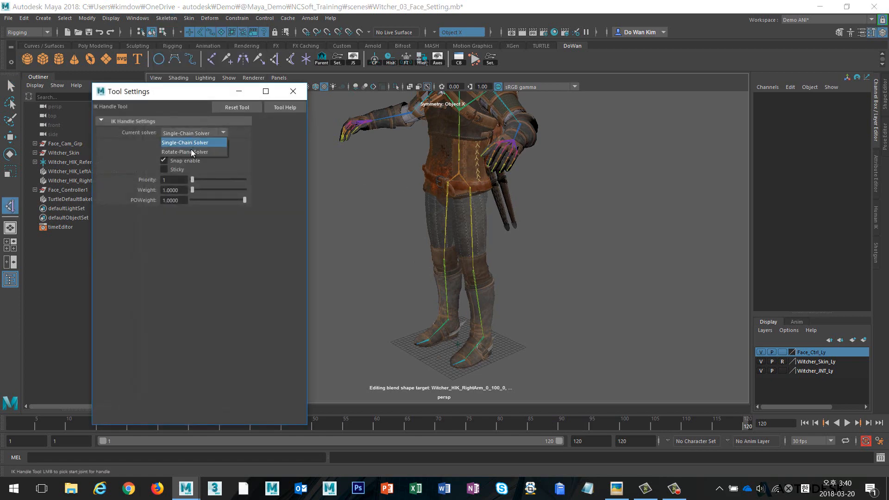
pyautogui.click(191, 149)
pyautogui.click(468, 188)
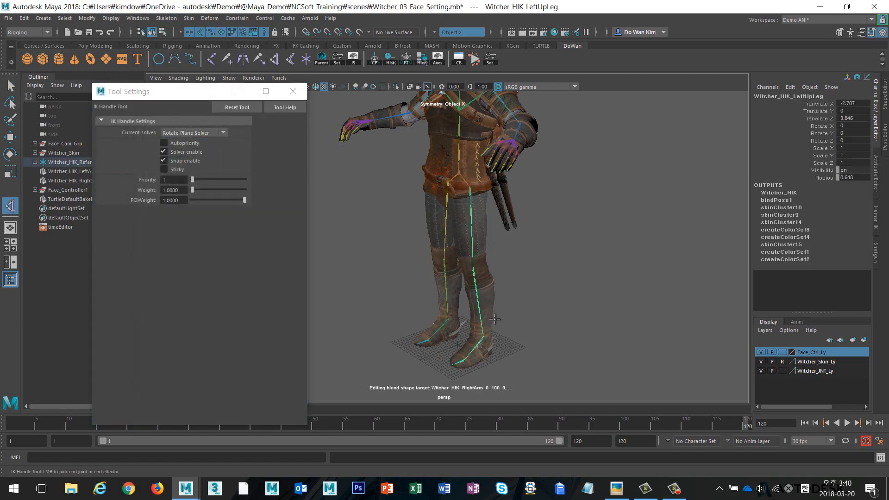
pyautogui.click(483, 336)
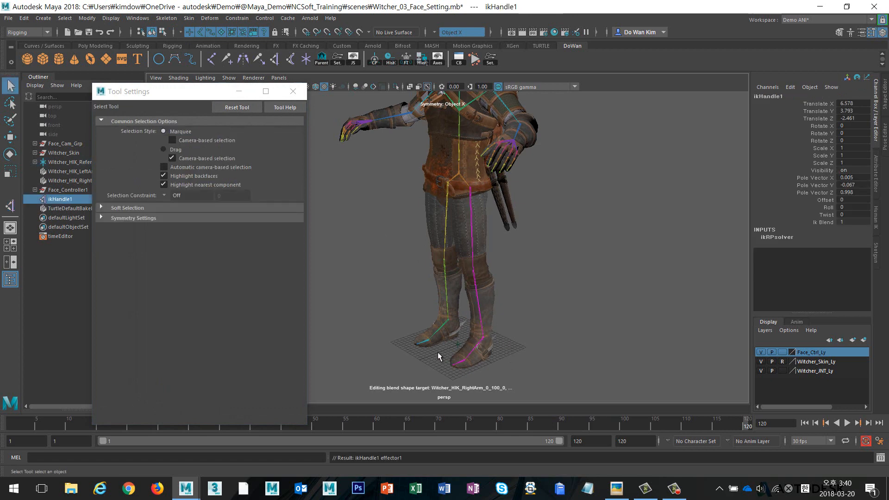
pyautogui.click(294, 95)
# Hide the Witcher_Skin_Ly layer while keeping the Witcher_JNT_Ly joints visible.
pyautogui.keyDown('alt'); pyautogui.moveTo(398, 245); pyautogui.dragTo(486, 278, button='right'); pyautogui.keyUp('alt')
pyautogui.keyDown('alt'); pyautogui.moveTo(556, 292); pyautogui.dragTo(557, 207, button='middle'); pyautogui.keyUp('alt')
pyautogui.keyDown('alt'); pyautogui.moveTo(556, 264); pyautogui.dragTo(529, 276, button='right'); pyautogui.keyUp('alt')
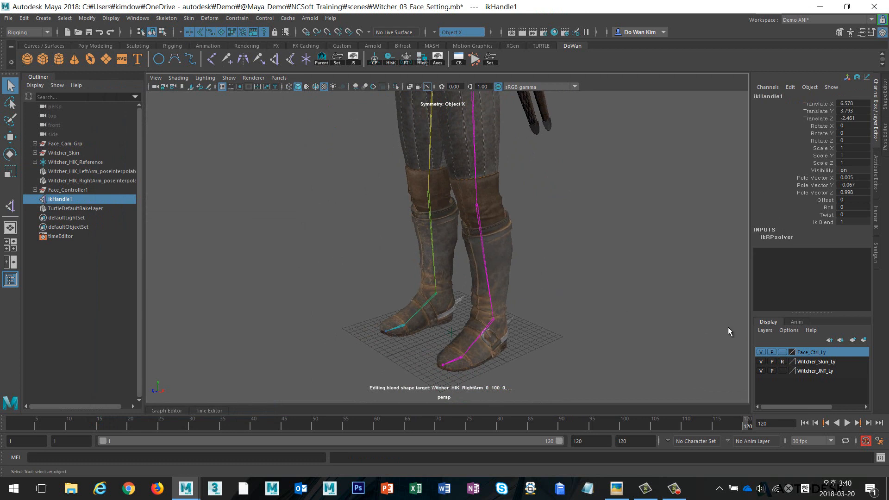
pyautogui.click(760, 371)
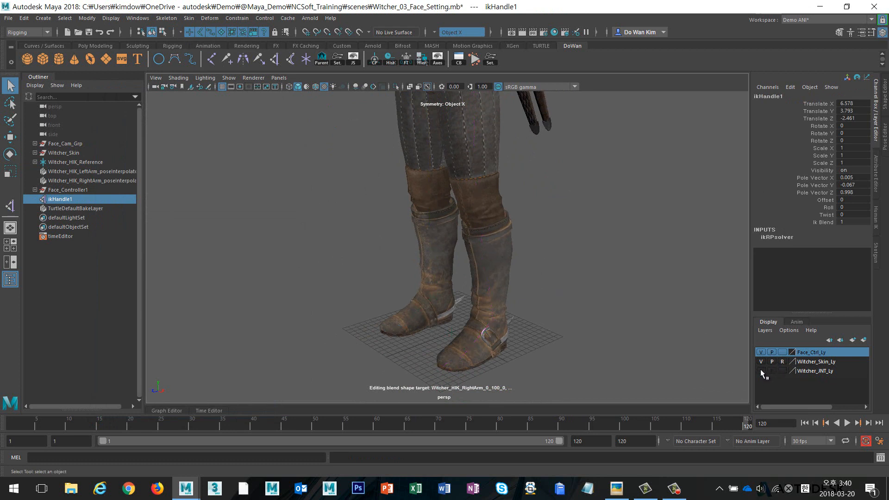
pyautogui.click(760, 371)
pyautogui.click(760, 361)
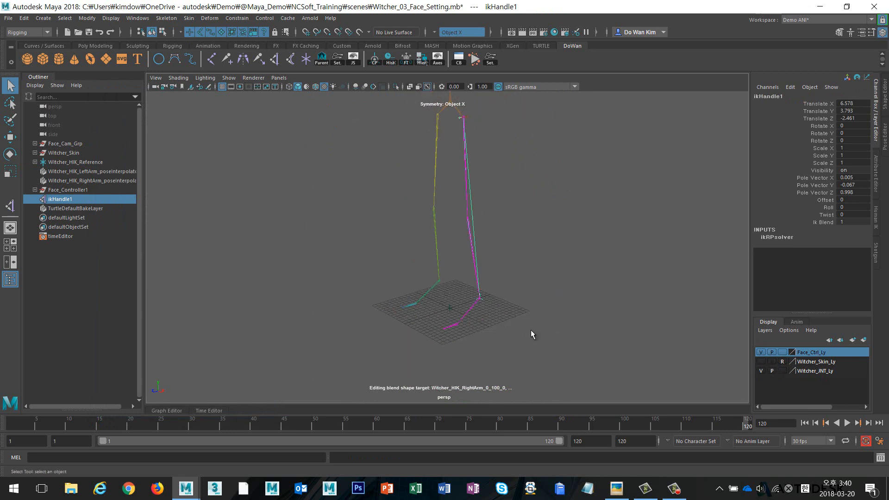
# Create a NURBS circle, scale it uniformly to about 5.77 and place it around the left foot at about X 7.49.
pyautogui.click(158, 59)
pyautogui.keyDown('alt'); pyautogui.moveTo(259, 245); pyautogui.dragTo(475, 271, button='right'); pyautogui.keyUp('alt')
pyautogui.press('r')
pyautogui.moveTo(448, 285); pyautogui.dragTo(532, 270)
pyautogui.press('w')
pyautogui.press('r')
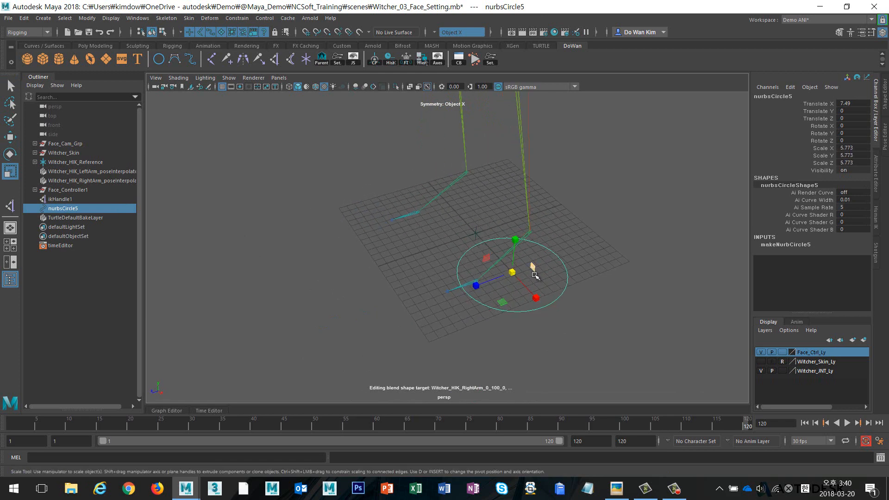
# Snap the circle's pivot to the left ankle joint and freeze the circle's transformations.
pyautogui.press('w')
pyautogui.press('d')
pyautogui.middleClick(530, 234)
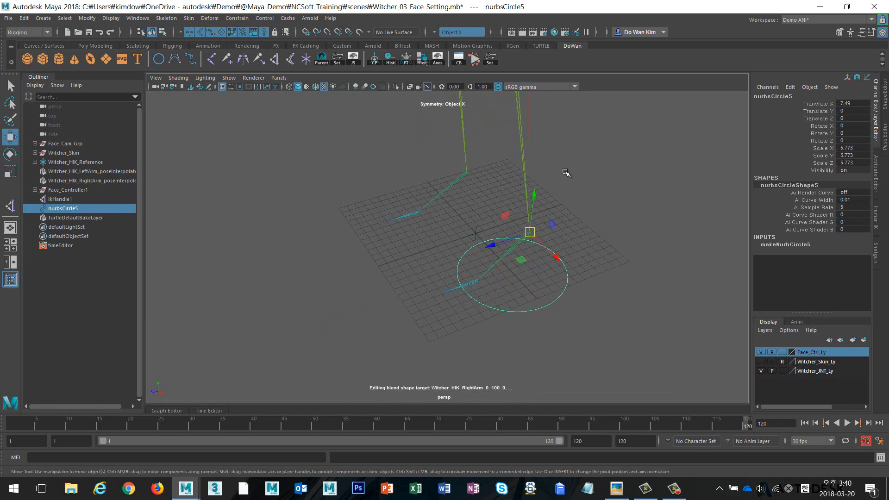
pyautogui.click(415, 67)
pyautogui.keyDown('alt'); pyautogui.moveTo(530, 208); pyautogui.dragTo(577, 212); pyautogui.keyUp('alt')
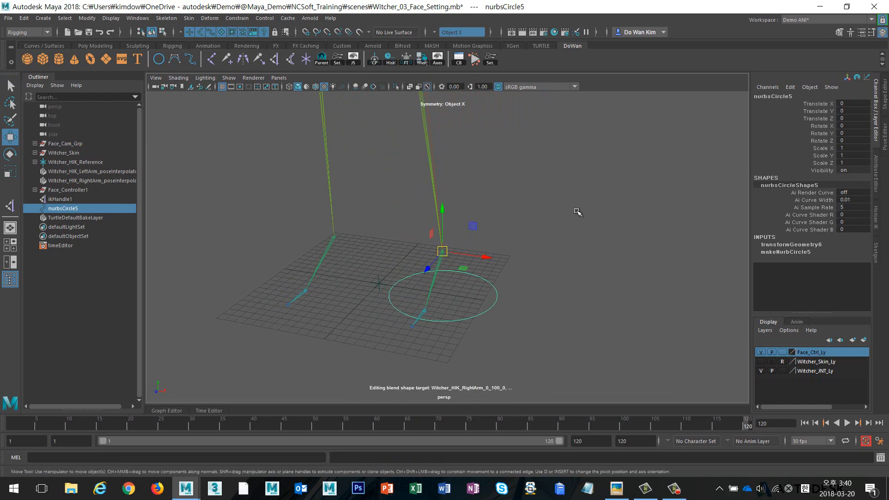
pyautogui.click(577, 213)
pyautogui.keyDown('alt'); pyautogui.moveTo(532, 262); pyautogui.dragTo(548, 247, button='middle'); pyautogui.keyUp('alt')
# Parent the left leg's IK handle to the foot control circle.
pyautogui.moveTo(518, 219); pyautogui.dragTo(497, 304)
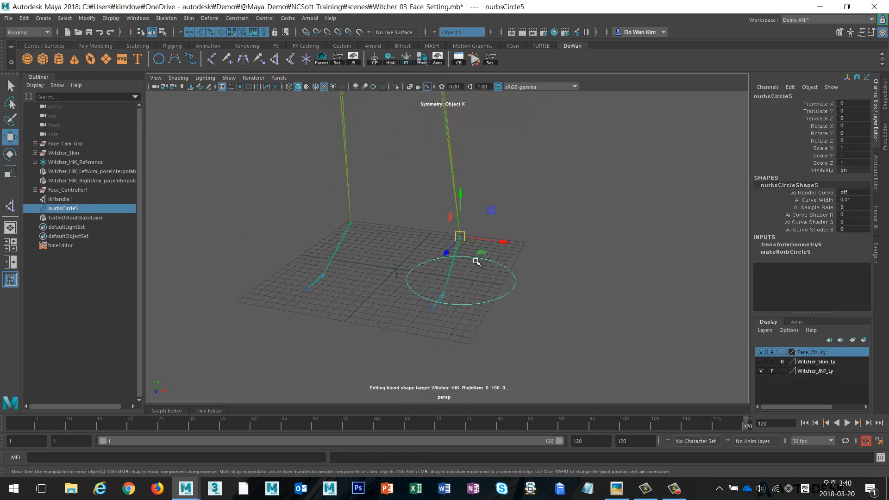
pyautogui.click(476, 223)
pyautogui.moveTo(472, 220); pyautogui.dragTo(449, 245)
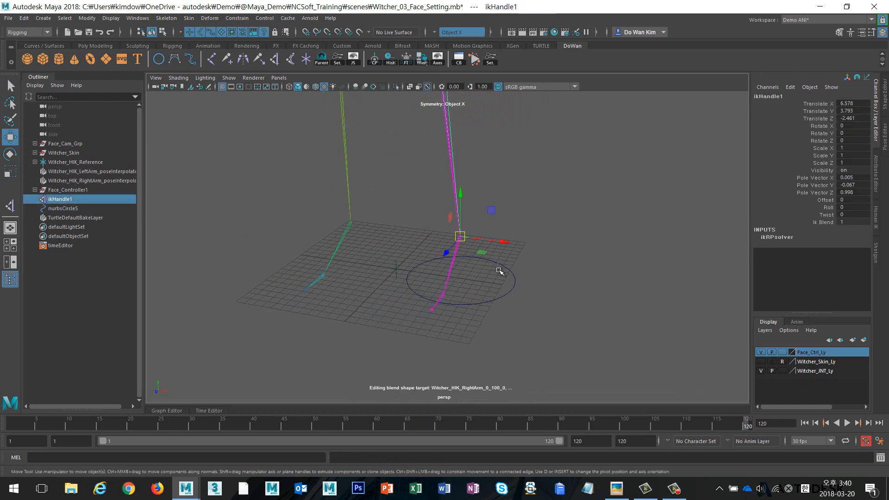
pyautogui.moveTo(486, 285)
pyautogui.keyDown('shift'); pyautogui.mouseDown()
pyautogui.moveTo(532, 272)
pyautogui.moveTo(486, 302)
pyautogui.mouseUp(); pyautogui.keyUp('shift')
pyautogui.press('p')
pyautogui.click(577, 265)
# Try moving the foot control circle to test the left leg's IK, and undo the move.
pyautogui.keyDown('alt'); pyautogui.moveTo(539, 295); pyautogui.dragTo(466, 301); pyautogui.keyUp('alt')
pyautogui.moveTo(557, 249); pyautogui.dragTo(500, 218)
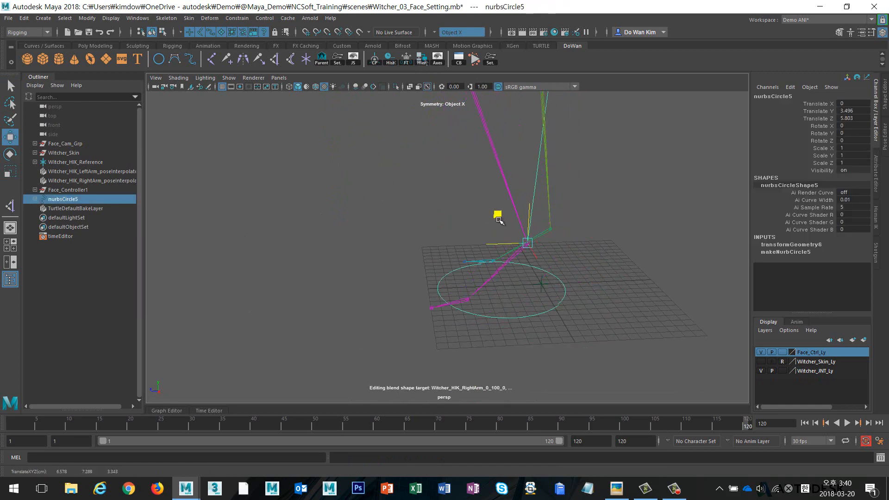
pyautogui.hotkey('ctrl', 'z')
pyautogui.click(631, 226)
# Create a locator and snap it to the left knee joint.
pyautogui.keyDown('alt'); pyautogui.moveTo(616, 228); pyautogui.dragTo(418, 241, button='right'); pyautogui.keyUp('alt')
pyautogui.keyDown('alt'); pyautogui.moveTo(390, 200); pyautogui.dragTo(371, 248, button='middle'); pyautogui.keyUp('alt')
pyautogui.keyDown('alt'); pyautogui.moveTo(371, 248); pyautogui.dragTo(411, 253); pyautogui.keyUp('alt')
pyautogui.click(43, 18)
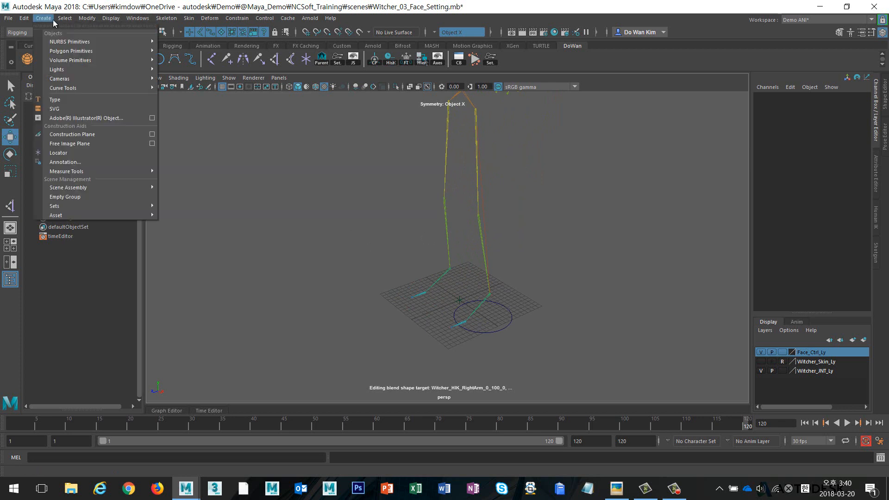
pyautogui.click(88, 152)
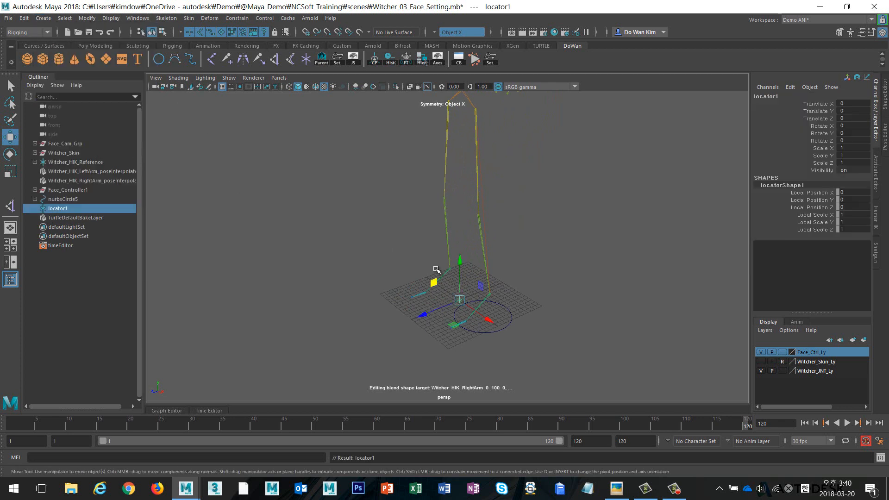
pyautogui.keyDown('alt'); pyautogui.moveTo(492, 309); pyautogui.dragTo(509, 305); pyautogui.keyUp('alt')
pyautogui.press('v')
pyautogui.middleClick(466, 213)
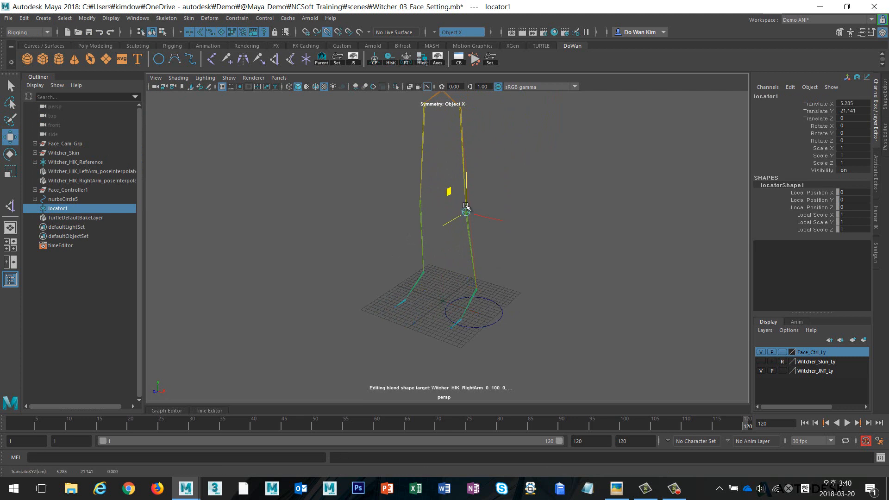
# Move the locator forward in front of the left knee to about Z 14.894 and freeze its transformations.
pyautogui.keyDown('alt'); pyautogui.moveTo(531, 239); pyautogui.dragTo(364, 248); pyautogui.keyUp('alt')
pyautogui.click(406, 59)
pyautogui.keyDown('alt'); pyautogui.moveTo(465, 270); pyautogui.dragTo(548, 313); pyautogui.keyUp('alt')
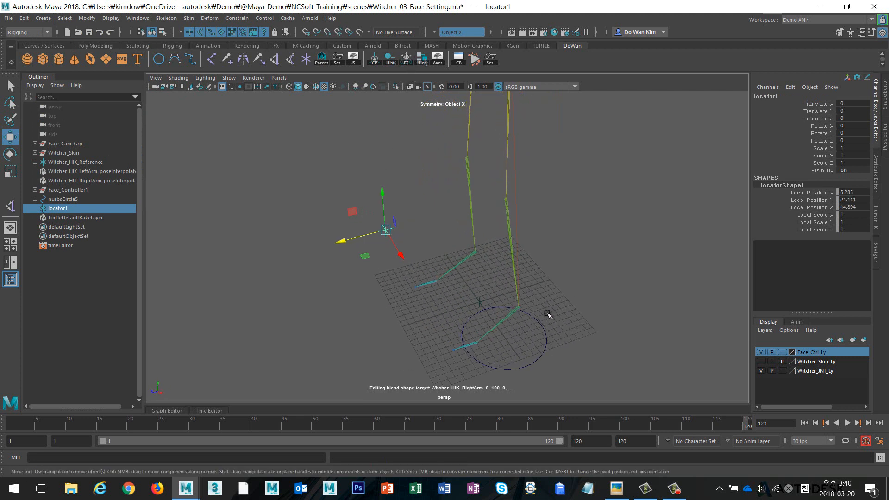
# Try a Pole Vector constraint from the locator to the left leg's IK handle, and undo it.
pyautogui.click(520, 310)
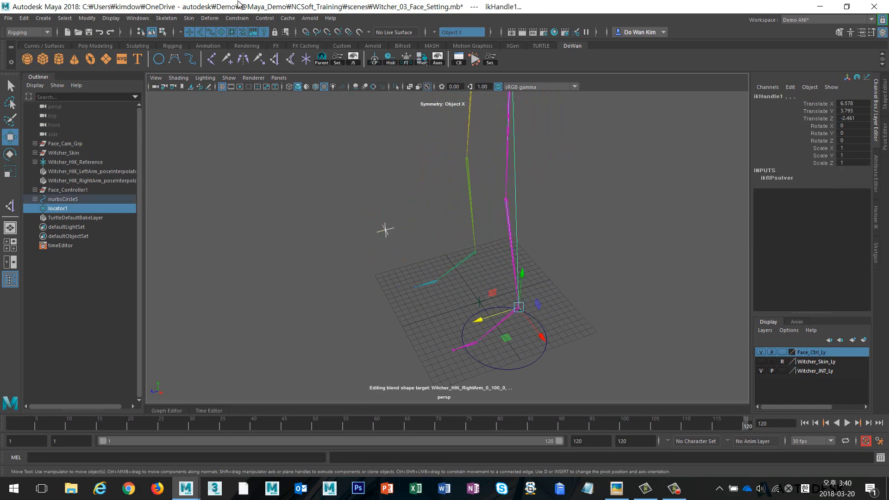
pyautogui.click(236, 18)
pyautogui.click(256, 88)
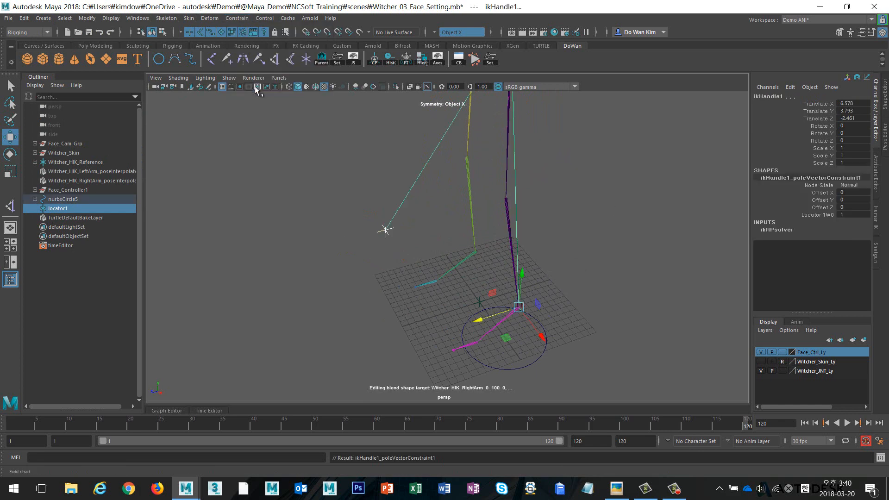
pyautogui.hotkey('ctrl', 'z')
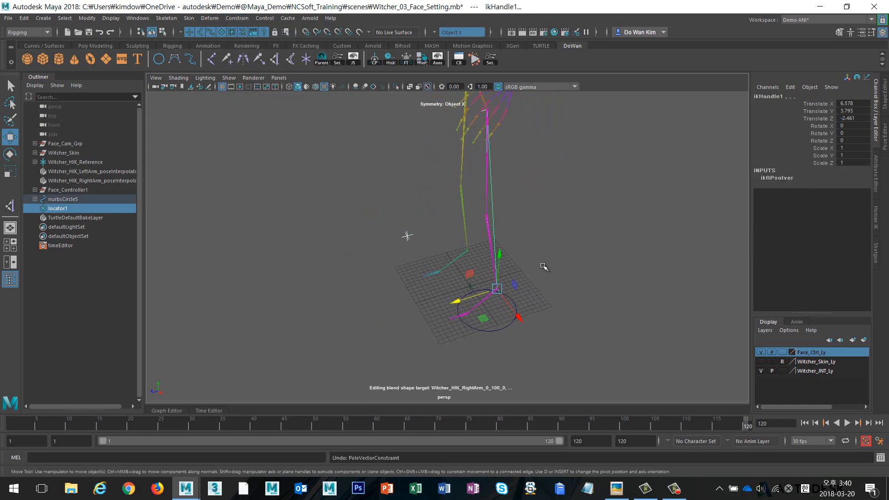
# Show the Witcher_Skin_Ly layer again and inspect the left leg mesh around the knee and boot.
pyautogui.click(760, 363)
pyautogui.keyDown('alt'); pyautogui.moveTo(491, 273); pyautogui.dragTo(576, 289); pyautogui.keyUp('alt')
pyautogui.keyDown('alt'); pyautogui.moveTo(602, 289); pyautogui.dragTo(714, 289, button='right'); pyautogui.keyUp('alt')
pyautogui.keyDown('alt'); pyautogui.moveTo(630, 270); pyautogui.dragTo(630, 291, button='middle'); pyautogui.keyUp('alt')
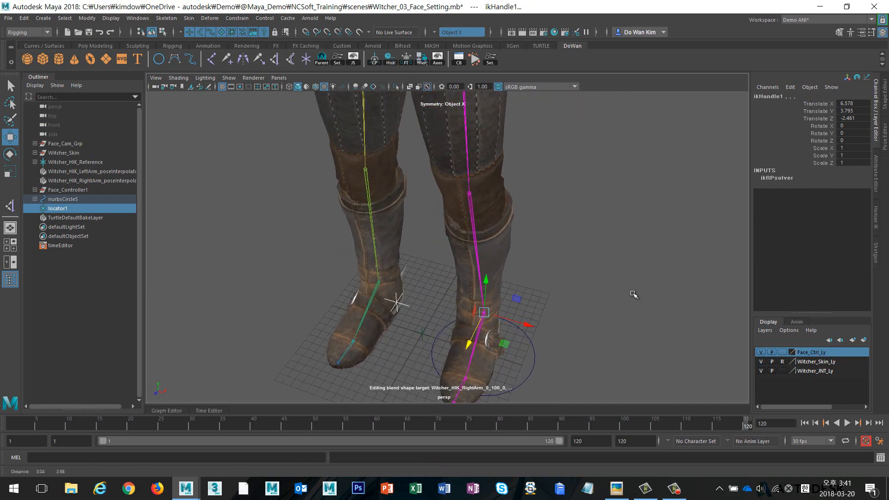
pyautogui.keyDown('alt'); pyautogui.moveTo(632, 293); pyautogui.dragTo(592, 256); pyautogui.keyUp('alt')
pyautogui.keyDown('alt'); pyautogui.moveTo(596, 295); pyautogui.dragTo(549, 295, button='right'); pyautogui.keyUp('alt')
pyautogui.keyDown('alt'); pyautogui.moveTo(549, 295); pyautogui.dragTo(547, 277, button='middle'); pyautogui.keyUp('alt')
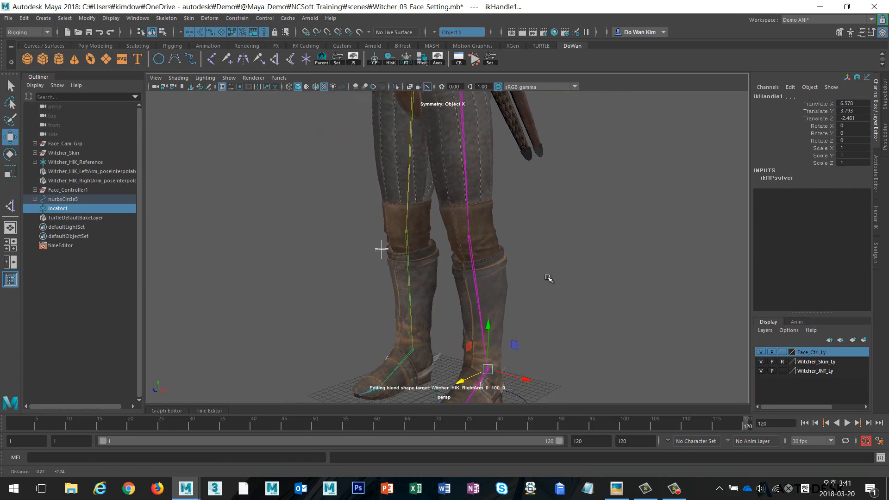
# Apply a Pole Vector constraint from the knee locator to the left leg's IK handle.
pyautogui.click(244, 21)
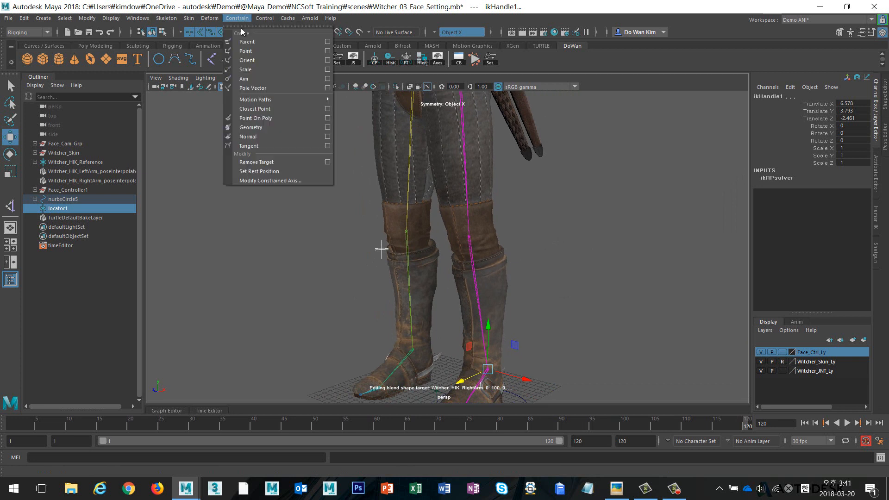
pyautogui.click(268, 89)
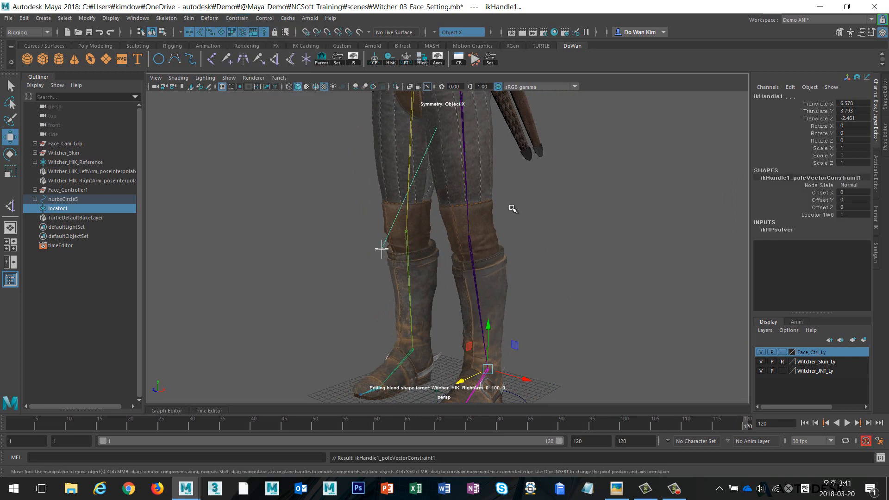
pyautogui.keyDown('alt'); pyautogui.moveTo(573, 245); pyautogui.dragTo(453, 257, button='right'); pyautogui.keyUp('alt')
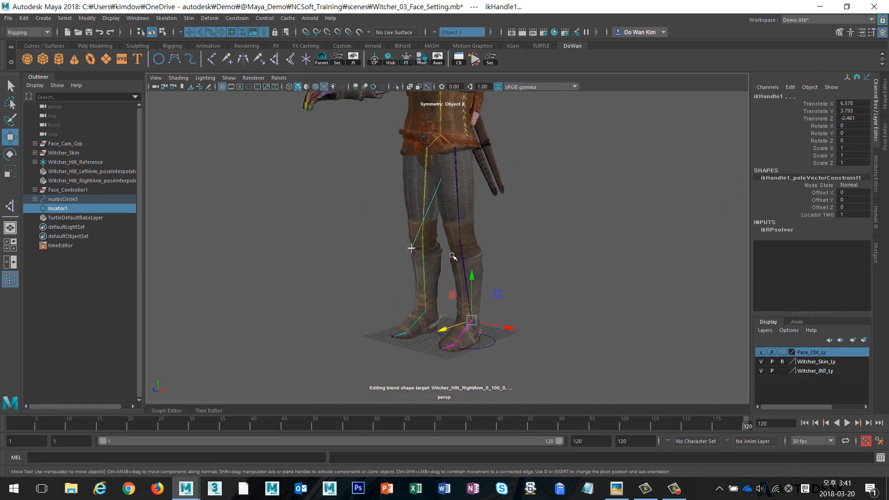
# Parent the knee locator to the left foot's control circle.
pyautogui.click(585, 255)
pyautogui.keyDown('alt'); pyautogui.moveTo(585, 255); pyautogui.dragTo(501, 291); pyautogui.keyUp('alt')
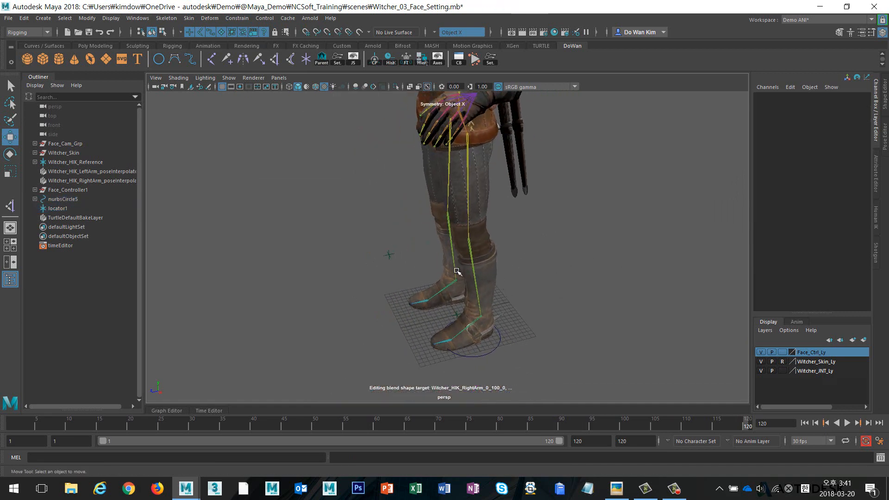
pyautogui.moveTo(360, 225); pyautogui.dragTo(409, 279)
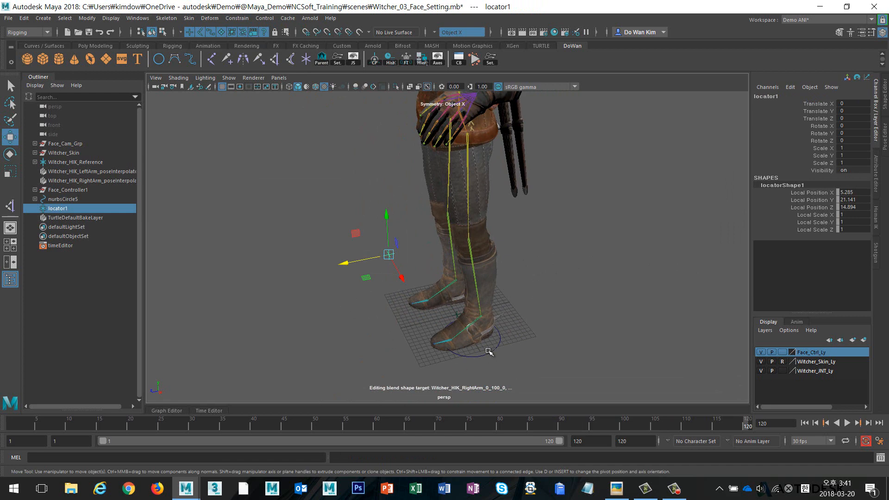
pyautogui.keyDown('shift'); pyautogui.click(488, 351); pyautogui.keyUp('shift')
pyautogui.press('p')
pyautogui.click(510, 363)
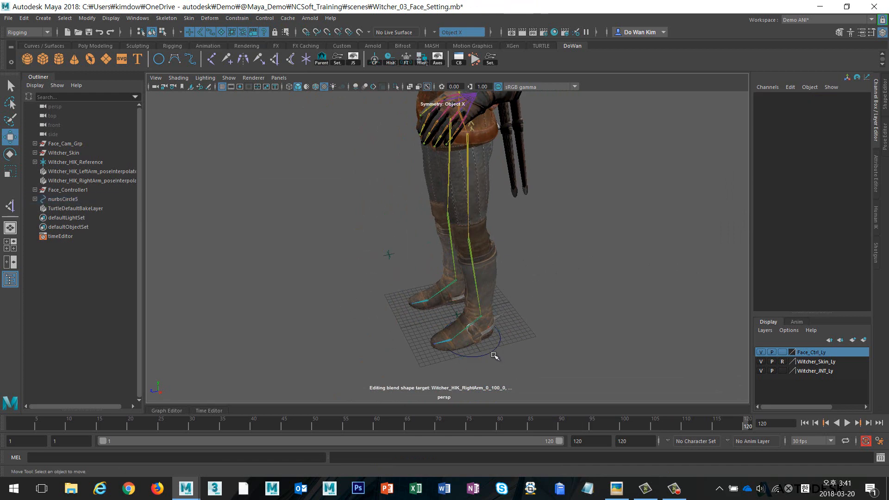
# Test the left leg rig by raising the foot control circle forward and rotating it, and undo both changes.
pyautogui.moveTo(486, 352)
pyautogui.mouseDown()
pyautogui.moveTo(512, 369)
pyautogui.moveTo(491, 348)
pyautogui.mouseUp()
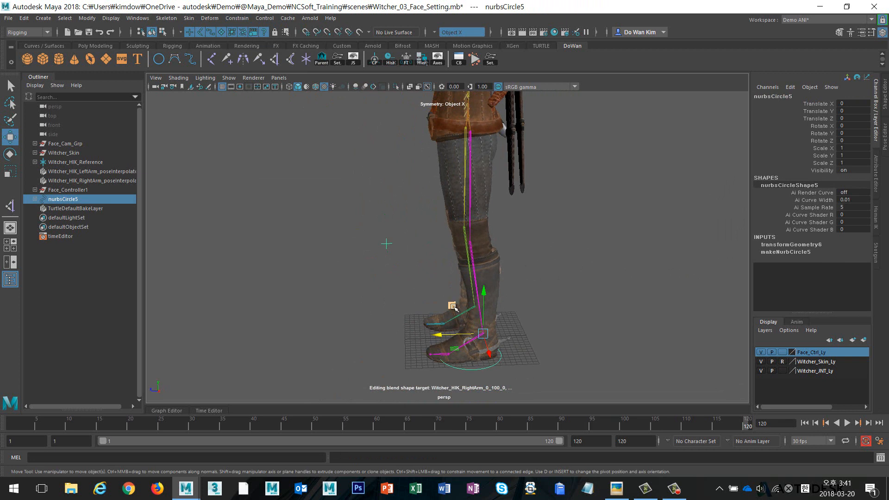
pyautogui.moveTo(450, 306); pyautogui.dragTo(370, 244)
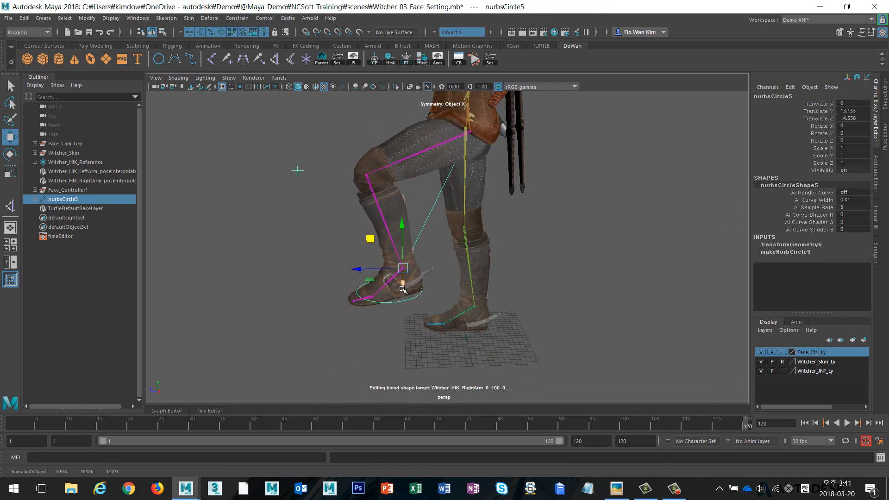
pyautogui.press('e')
pyautogui.moveTo(385, 276)
pyautogui.mouseDown()
pyautogui.moveTo(387, 262)
pyautogui.moveTo(402, 274)
pyautogui.moveTo(371, 273)
pyautogui.moveTo(403, 272)
pyautogui.mouseUp()
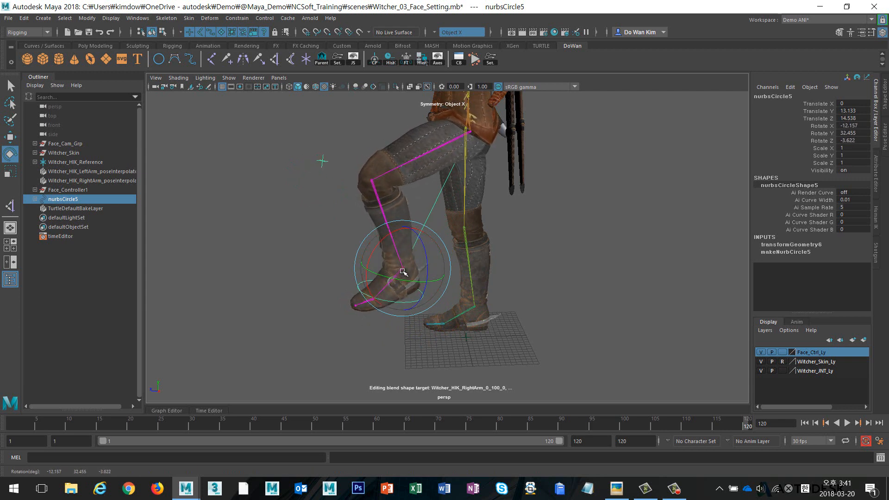
pyautogui.hotkey('ctrl', 'z')
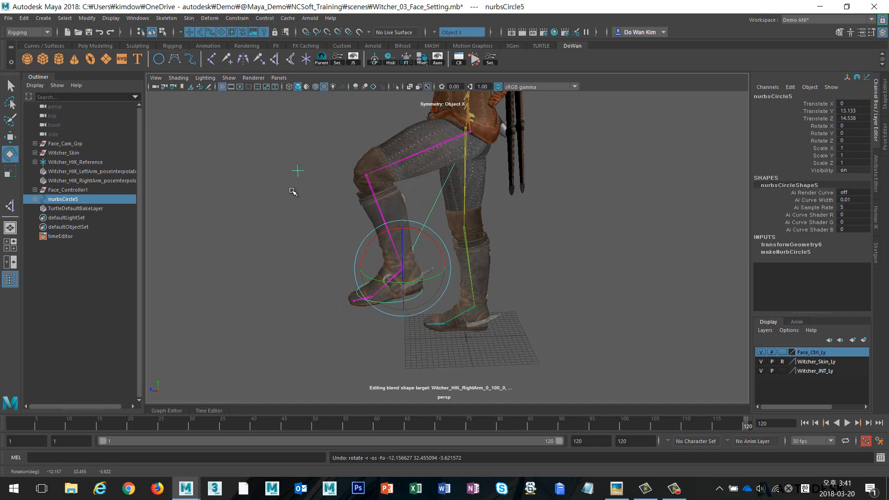
pyautogui.hotkey('ctrl', 'z')
pyautogui.moveTo(355, 261)
pyautogui.keyDown('alt'); pyautogui.mouseDown()
pyautogui.moveTo(414, 267)
pyautogui.moveTo(372, 269)
pyautogui.mouseUp(); pyautogui.keyUp('alt')
pyautogui.click(339, 213)
pyautogui.moveTo(340, 213); pyautogui.dragTo(405, 273)
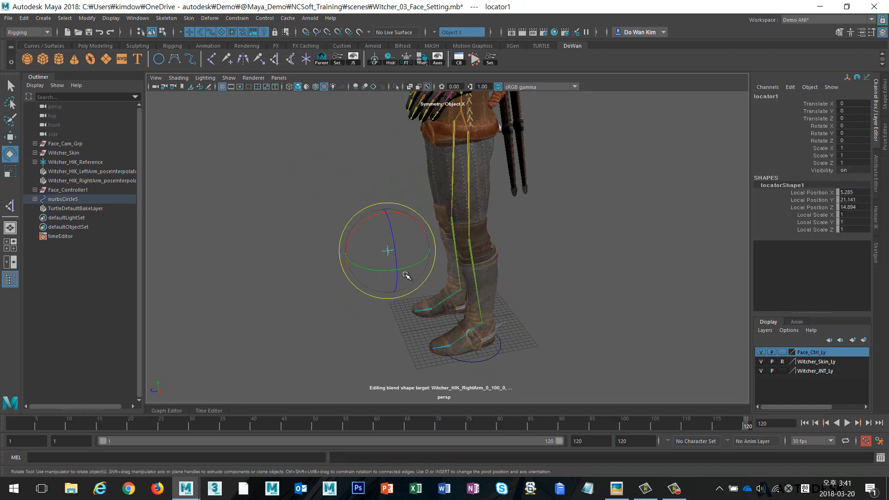
pyautogui.click(406, 274)
pyautogui.keyDown('alt'); pyautogui.moveTo(411, 310); pyautogui.dragTo(491, 315); pyautogui.keyUp('alt')
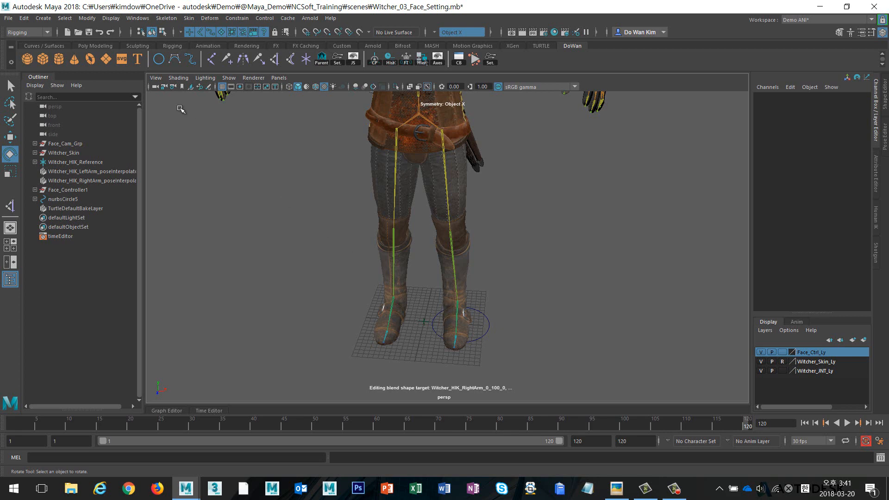
# Create a NURBS circle at the origin between the feet and scale it uniformly to about 5.44.
pyautogui.click(158, 59)
pyautogui.press('r')
pyautogui.moveTo(423, 321); pyautogui.dragTo(457, 319)
pyautogui.press('f')
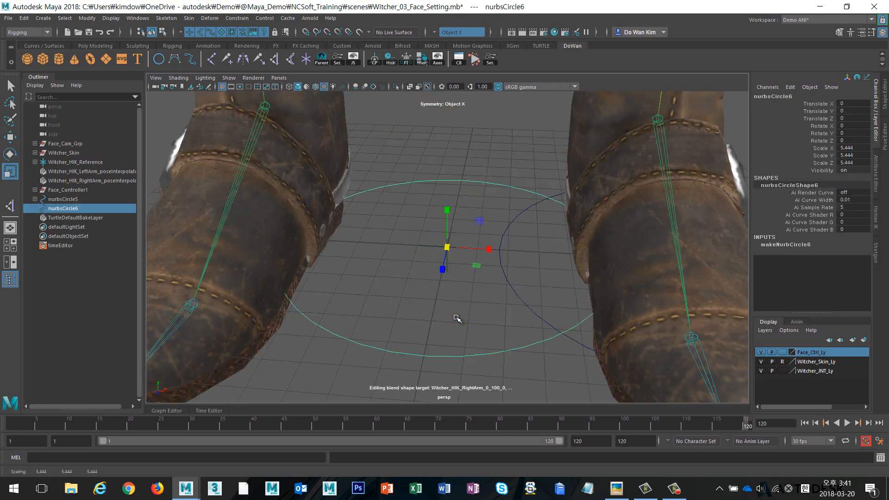
pyautogui.scroll(-6, 457, 319)
# Duplicate the new circle and scale the copy uniformly to about 3.34.
pyautogui.hotkey('ctrl', 'd')
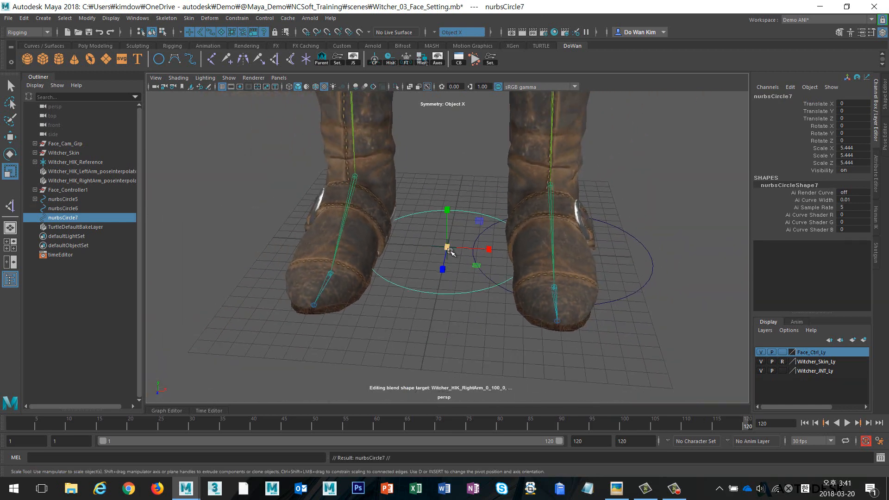
pyautogui.moveTo(449, 251); pyautogui.dragTo(399, 245)
pyautogui.press('w')
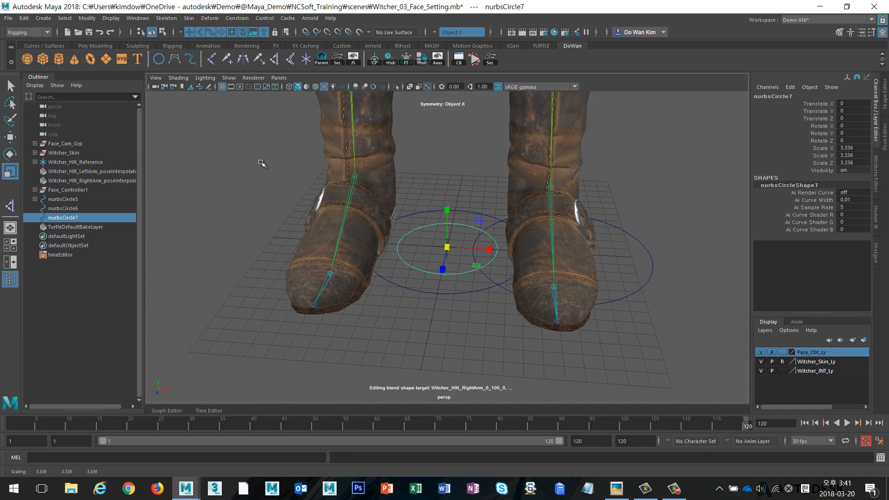
# Duplicate the smaller circle and scale the copy uniformly to about 1.99 as the innermost ring.
pyautogui.keyDown('alt'); pyautogui.moveTo(439, 202); pyautogui.dragTo(390, 205, button='right'); pyautogui.keyUp('alt')
pyautogui.keyDown('alt'); pyautogui.moveTo(394, 205); pyautogui.dragTo(398, 234, button='middle'); pyautogui.keyUp('alt')
pyautogui.keyDown('alt'); pyautogui.moveTo(449, 234); pyautogui.dragTo(383, 225); pyautogui.keyUp('alt')
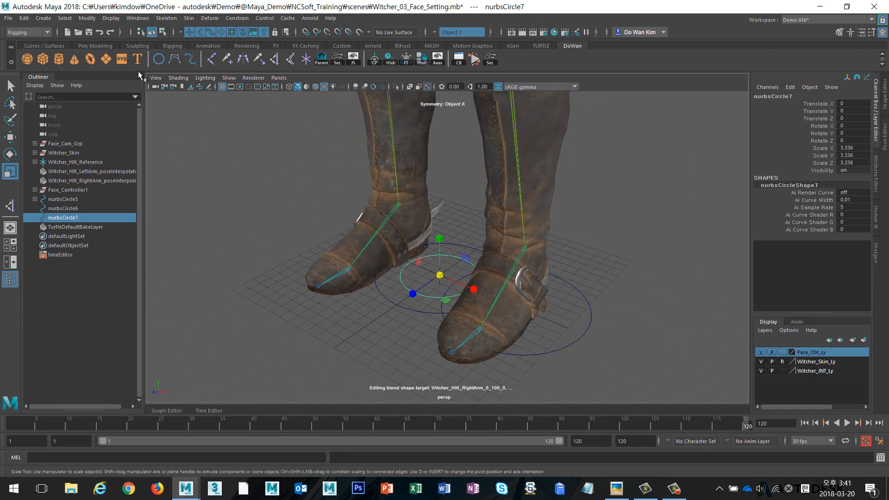
pyautogui.click(43, 18)
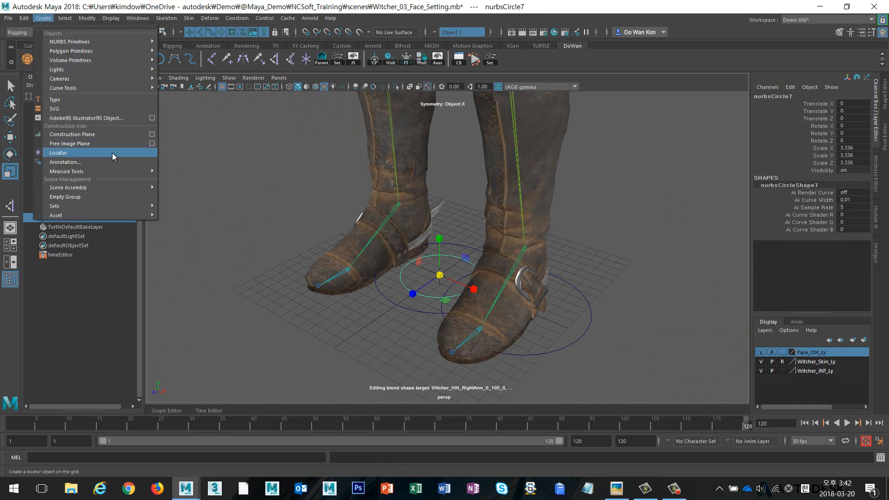
pyautogui.click(630, 83)
pyautogui.hotkey('ctrl', 'd')
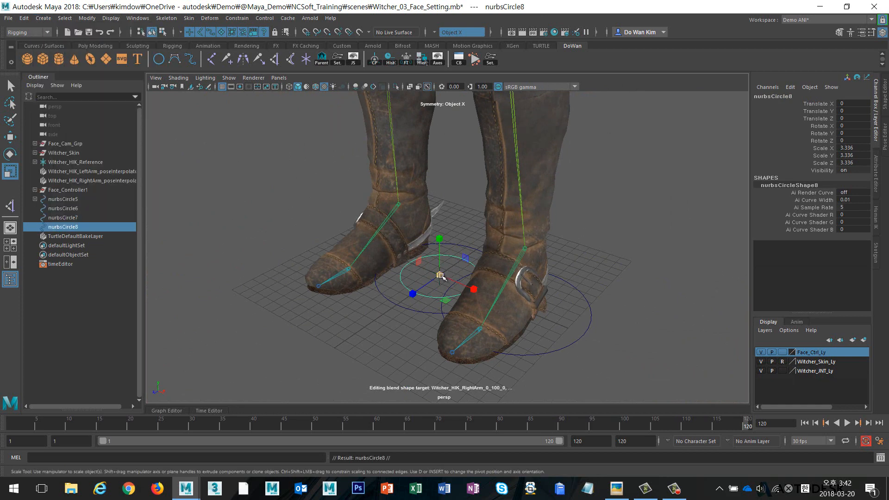
pyautogui.moveTo(440, 275); pyautogui.dragTo(404, 278)
pyautogui.scroll(5, 404, 278)
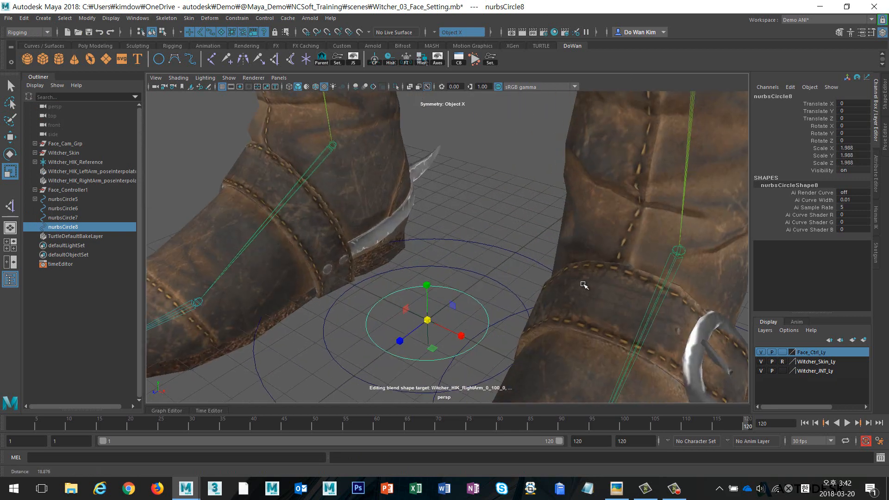
# Parent the innermost circle to the middle circle, and the middle circle to the outermost circle.
pyautogui.keyDown('shift'); pyautogui.click(408, 258); pyautogui.keyUp('shift')
pyautogui.press('p')
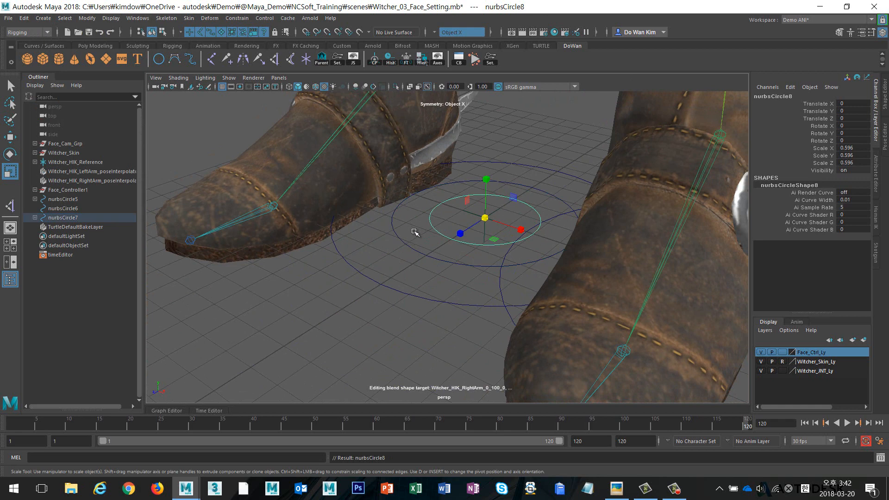
pyautogui.keyDown('shift'); pyautogui.moveTo(384, 256); pyautogui.dragTo(354, 298); pyautogui.keyUp('shift')
pyautogui.press('p')
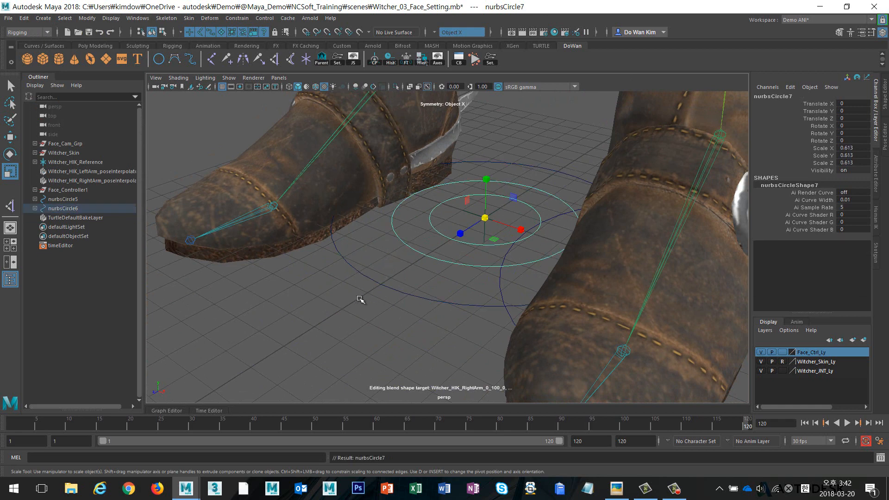
# Freeze the transformations of the outermost circle and its nested circles.
pyautogui.click(378, 296)
pyautogui.moveTo(384, 271); pyautogui.dragTo(170, 256)
pyautogui.click(406, 59)
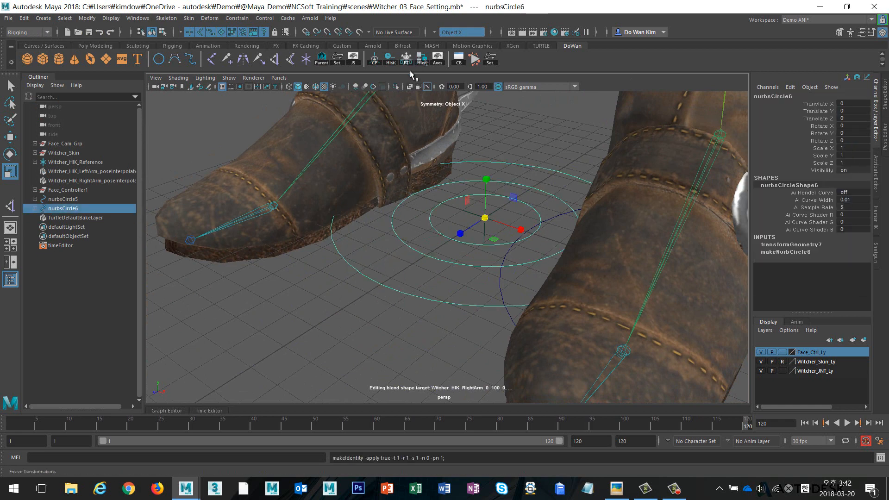
# Move the concentric circles up to the left knee, to about 5.8 in X and 20.84 in Y.
pyautogui.scroll(-5, 576, 124)
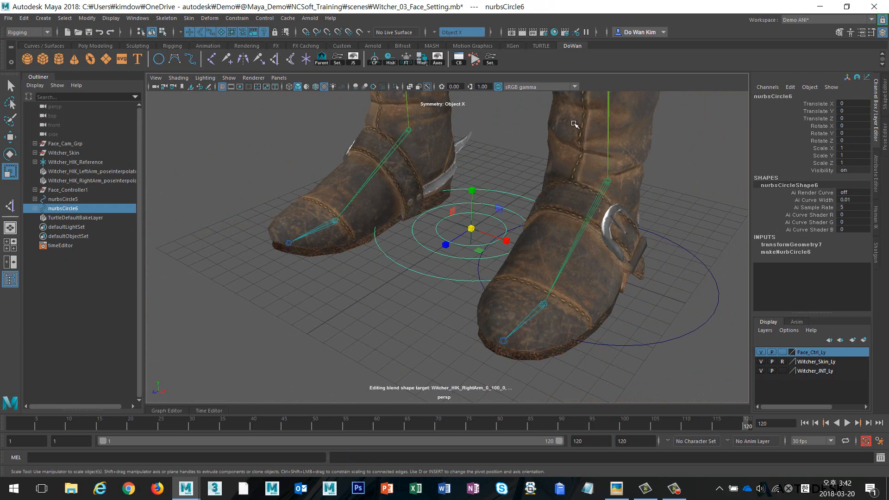
pyautogui.scroll(-4, 606, 234)
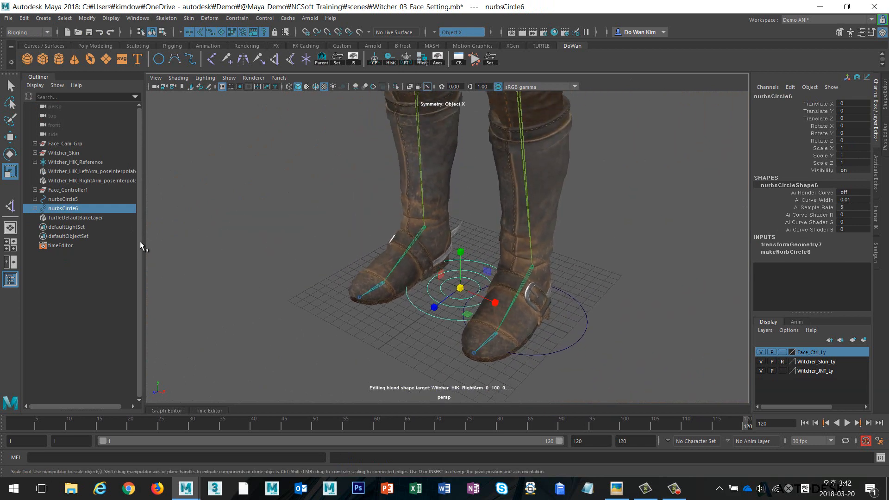
pyautogui.scroll(-5, 531, 213)
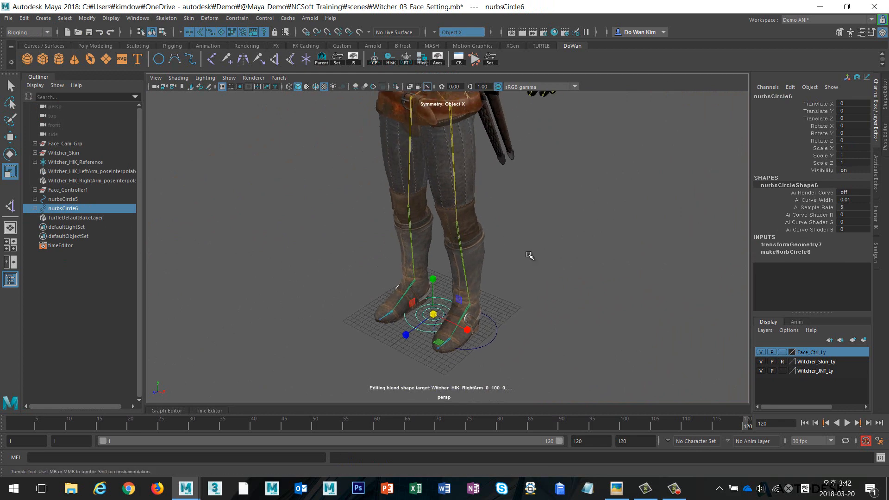
pyautogui.keyDown('alt'); pyautogui.moveTo(529, 255); pyautogui.dragTo(555, 290); pyautogui.keyUp('alt')
pyautogui.press('w')
pyautogui.moveTo(483, 280); pyautogui.dragTo(553, 199)
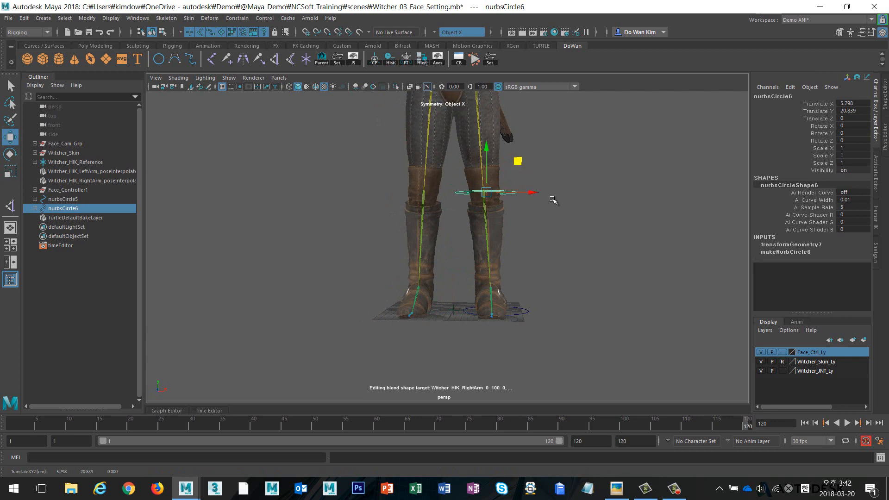
pyautogui.keyDown('alt'); pyautogui.moveTo(568, 260); pyautogui.dragTo(476, 264); pyautogui.keyUp('alt')
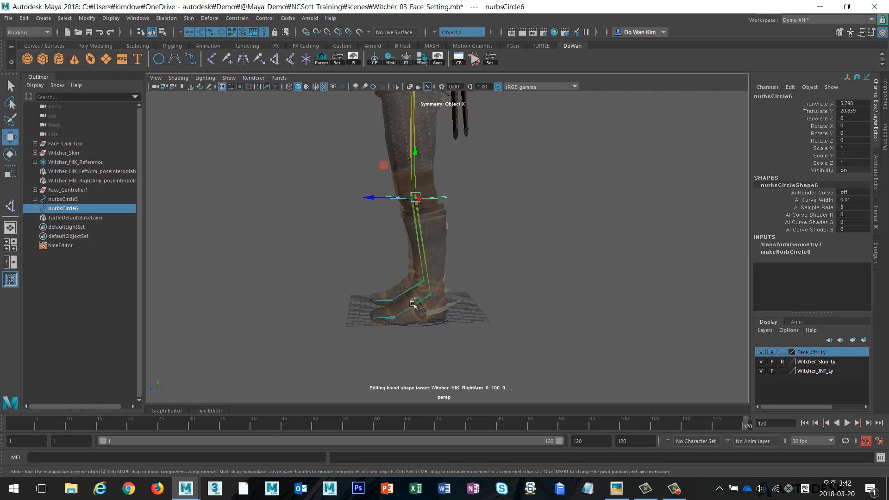
# Try raising the left leg's IK handle to bend the knee, and move the concentric circles beside the leg.
pyautogui.moveTo(401, 281); pyautogui.dragTo(464, 315)
pyautogui.moveTo(398, 264); pyautogui.dragTo(446, 198)
pyautogui.click(443, 198)
pyautogui.keyDown('alt'); pyautogui.moveTo(486, 215); pyautogui.dragTo(492, 265, button='middle'); pyautogui.keyUp('alt')
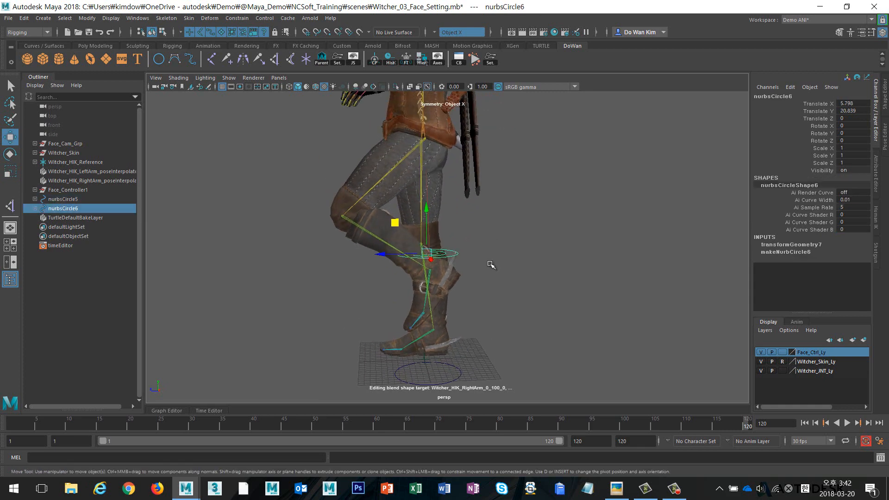
pyautogui.moveTo(394, 222); pyautogui.dragTo(363, 172)
pyautogui.moveTo(372, 177); pyautogui.dragTo(399, 180)
pyautogui.keyDown('alt'); pyautogui.moveTo(398, 212); pyautogui.dragTo(466, 214); pyautogui.keyUp('alt')
# Undo the test moves of the concentric circles and the left leg's IK handle.
pyautogui.hotkey('ctrl', 'z')
pyautogui.hotkey('ctrl', 'z')
pyautogui.hotkey('ctrl', 'z')
pyautogui.hotkey('ctrl', 'z')
pyautogui.hotkey('ctrl', 'z')
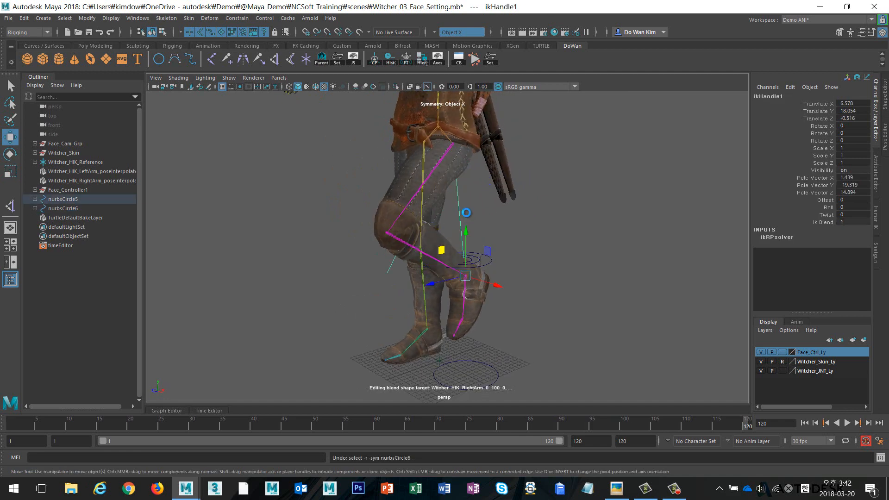
# Try moving the innermost circle forward about 28.72 along Z, away from its parent circles.
pyautogui.keyDown('alt'); pyautogui.moveTo(541, 294); pyautogui.dragTo(571, 171, button='middle'); pyautogui.keyUp('alt')
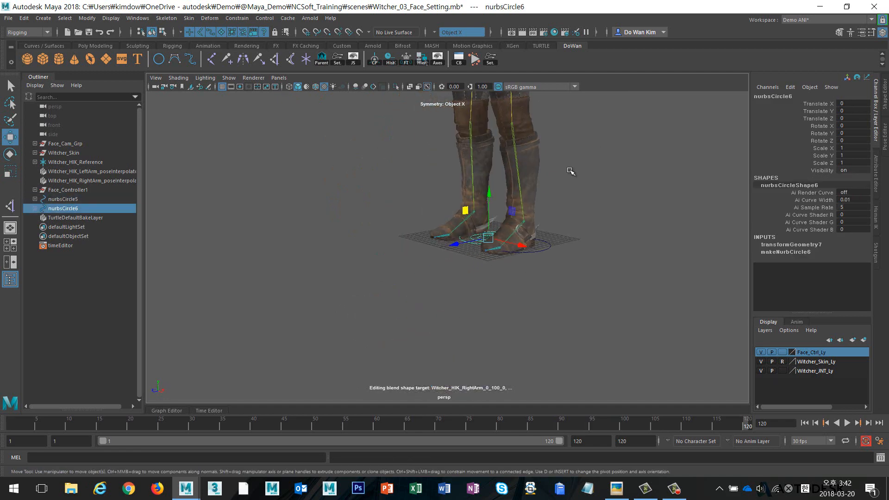
pyautogui.keyDown('alt'); pyautogui.moveTo(571, 170); pyautogui.dragTo(605, 259, button='right'); pyautogui.keyUp('alt')
pyautogui.keyDown('alt'); pyautogui.moveTo(605, 260); pyautogui.dragTo(581, 318); pyautogui.keyUp('alt')
pyautogui.hotkey('ctrl', 'd')
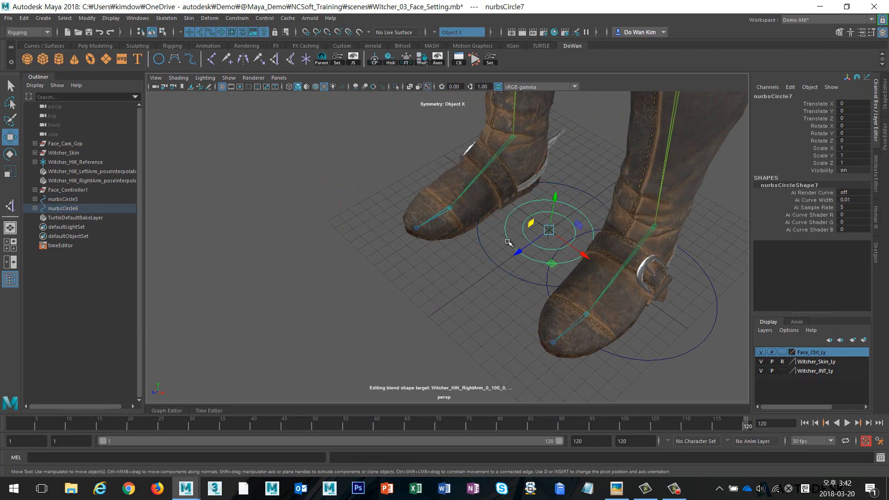
pyautogui.click(500, 243)
pyautogui.click(537, 246)
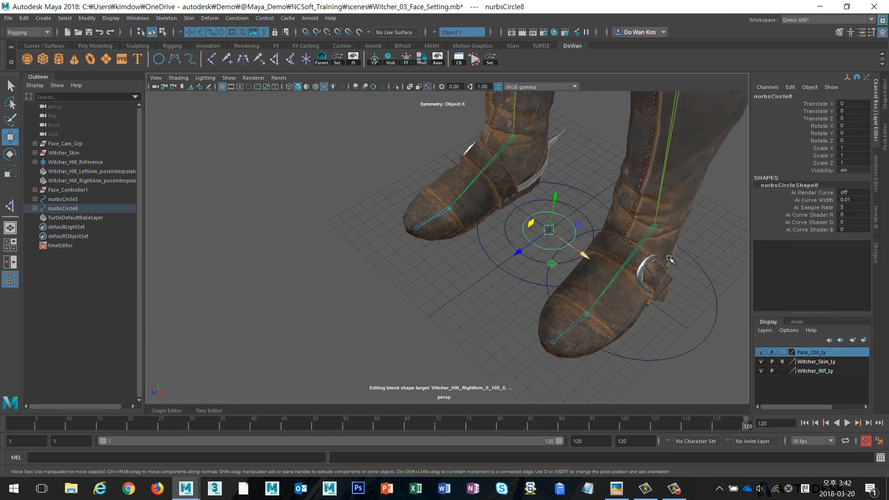
pyautogui.keyDown('alt'); pyautogui.moveTo(668, 260); pyautogui.dragTo(546, 252, button='right'); pyautogui.keyUp('alt')
pyautogui.moveTo(473, 256); pyautogui.dragTo(309, 368)
pyautogui.click(446, 320)
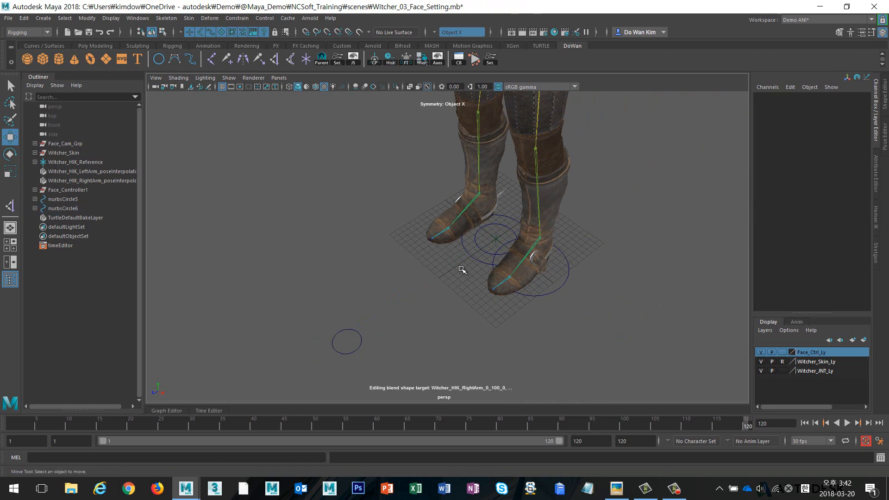
# Try rotating the middle circle, and undo both that rotation and the innermost circle's forward move.
pyautogui.click(479, 247)
pyautogui.press('e')
pyautogui.moveTo(479, 268)
pyautogui.mouseDown()
pyautogui.moveTo(505, 268)
pyautogui.moveTo(457, 258)
pyautogui.moveTo(506, 270)
pyautogui.moveTo(473, 259)
pyautogui.mouseUp()
pyautogui.hotkey('ctrl', 'z')
pyautogui.hotkey('ctrl', 'z')
pyautogui.hotkey('ctrl', 'z')
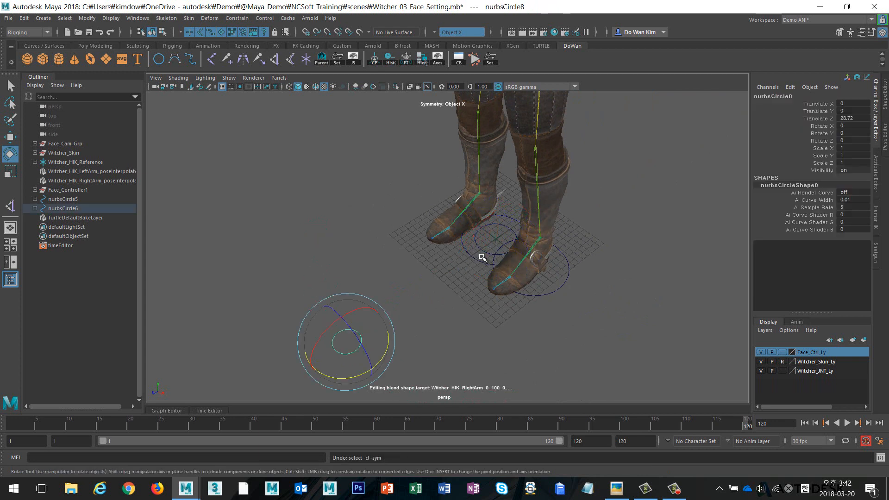
pyautogui.hotkey('ctrl', 'z')
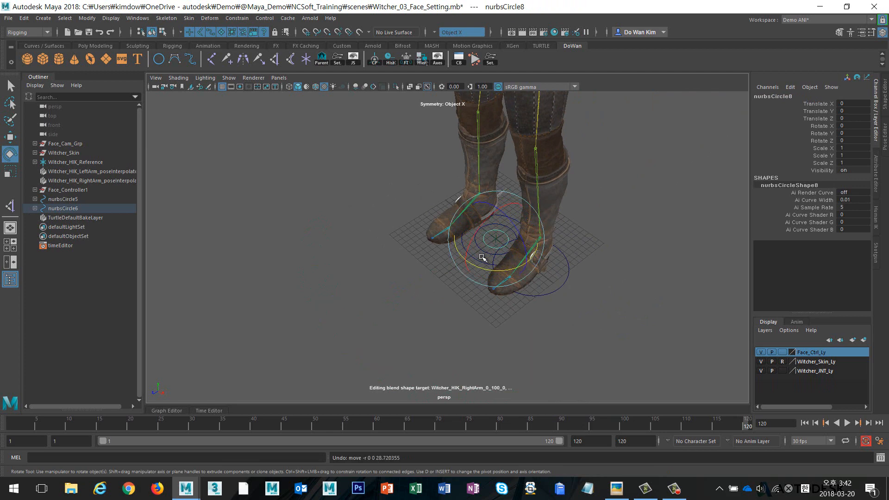
pyautogui.click(634, 250)
pyautogui.keyDown('alt'); pyautogui.moveTo(540, 296); pyautogui.dragTo(516, 288); pyautogui.keyUp('alt')
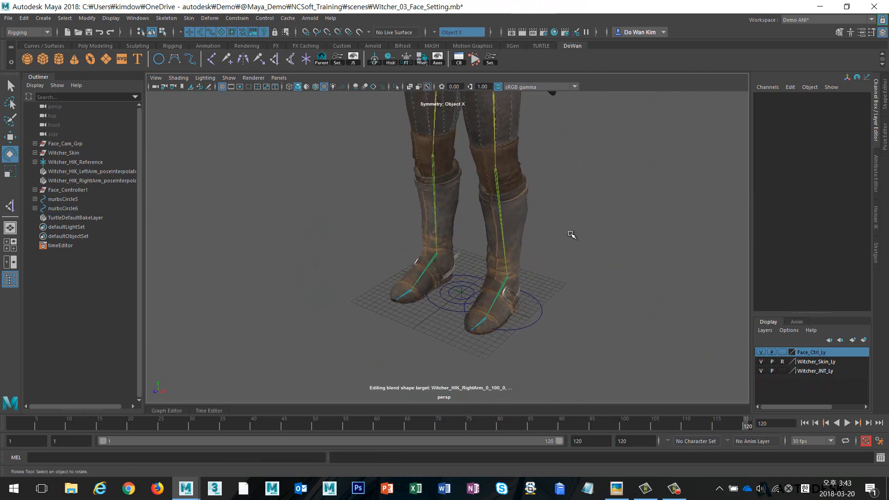
pyautogui.keyDown('alt'); pyautogui.moveTo(570, 234); pyautogui.dragTo(563, 306, button='middle'); pyautogui.keyUp('alt')
pyautogui.click(469, 341)
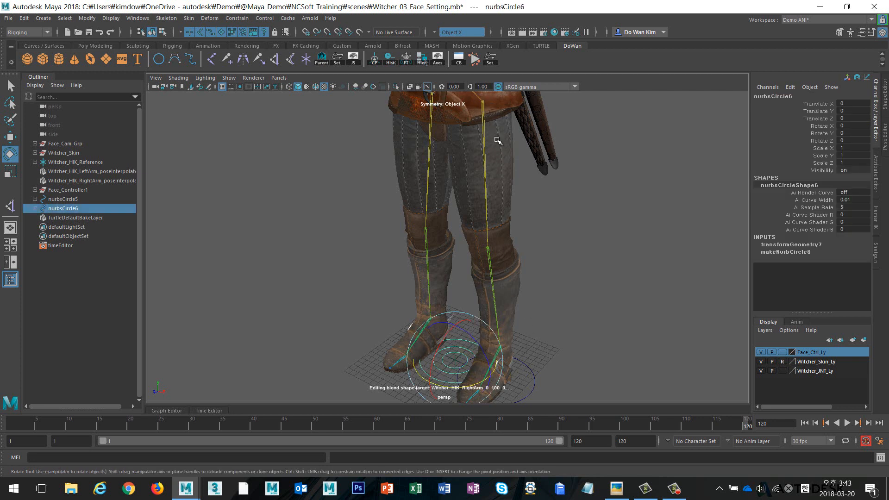
pyautogui.keyDown('alt'); pyautogui.moveTo(536, 307); pyautogui.dragTo(537, 236, button='middle'); pyautogui.keyUp('alt')
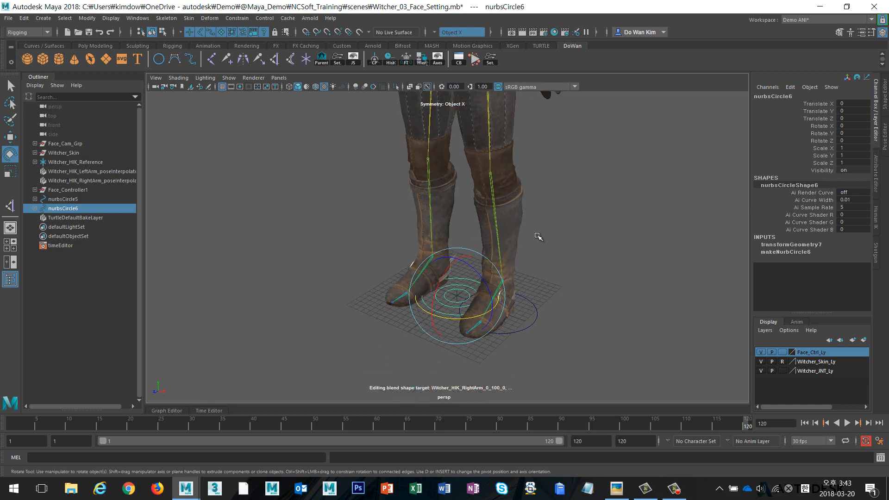
# Try point-constraining the outermost concentric circle to the left upper leg joint with Maintain offset enabled.
pyautogui.keyDown('alt'); pyautogui.moveTo(618, 188); pyautogui.dragTo(620, 238, button='middle'); pyautogui.keyUp('alt')
pyautogui.keyDown('alt'); pyautogui.moveTo(620, 238); pyautogui.dragTo(533, 242, button='right'); pyautogui.keyUp('alt')
pyautogui.click(475, 184)
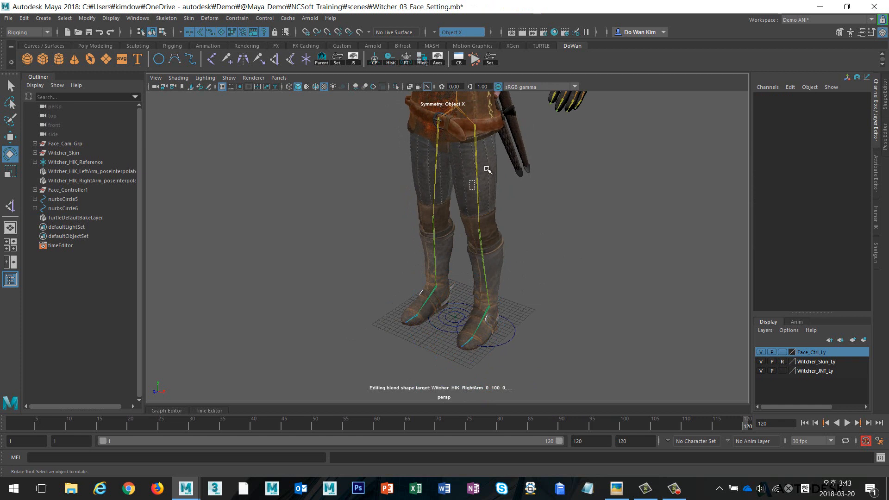
pyautogui.click(486, 170)
pyautogui.press('q')
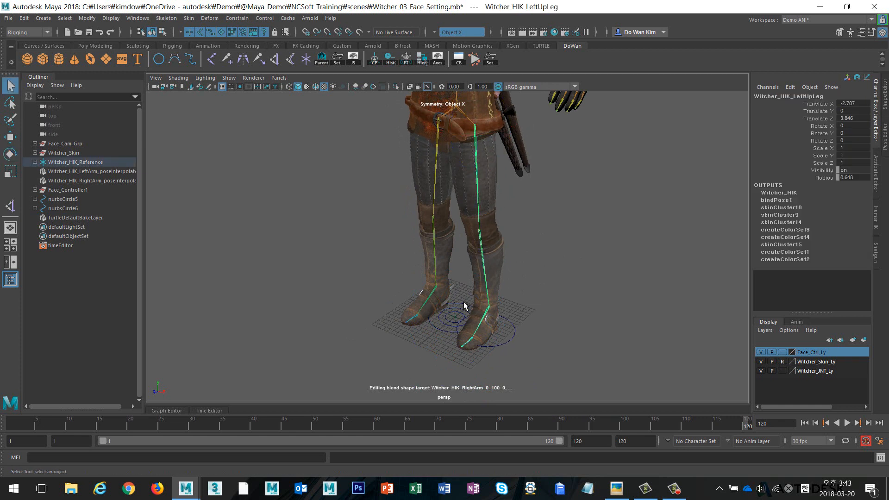
pyautogui.keyDown('shift'); pyautogui.click(462, 301); pyautogui.keyUp('shift')
pyautogui.click(237, 18)
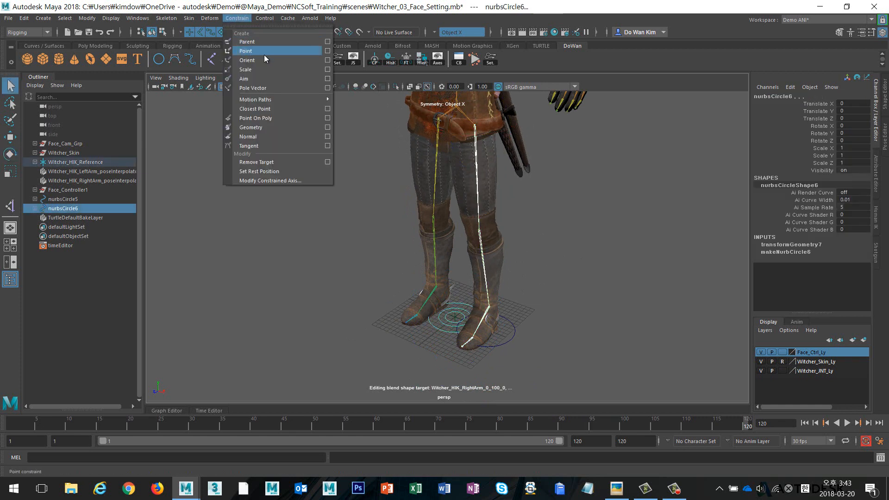
pyautogui.keyDown('ctrl'); pyautogui.keyDown('shift'); pyautogui.click(263, 43); pyautogui.keyUp('shift'); pyautogui.keyUp('ctrl')
pyautogui.click(338, 57)
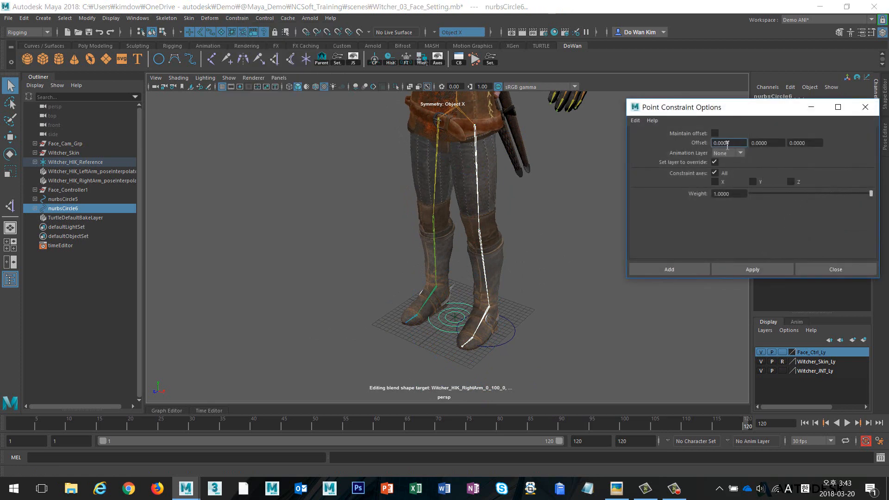
pyautogui.click(714, 133)
pyautogui.click(761, 268)
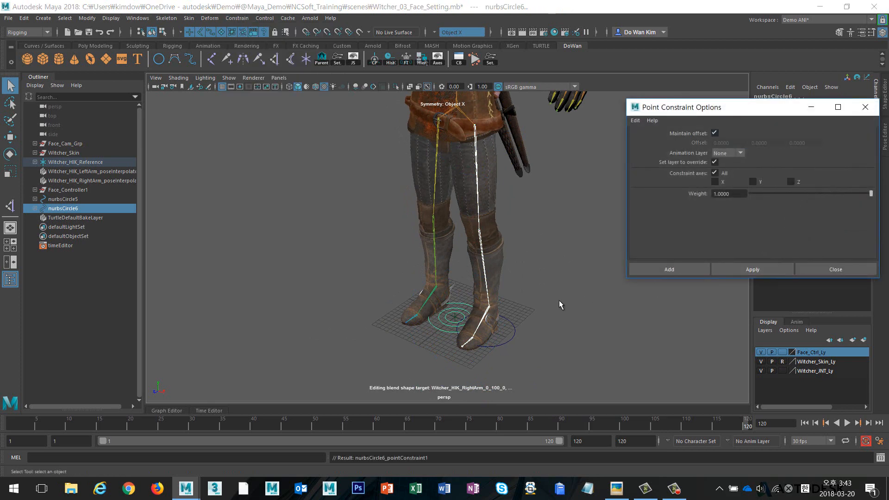
# Test the point constraint by moving the left leg's IK handle, undoing that move, and lowering the hips joint.
pyautogui.keyDown('alt'); pyautogui.moveTo(560, 200); pyautogui.dragTo(471, 200, button='middle'); pyautogui.keyUp('alt')
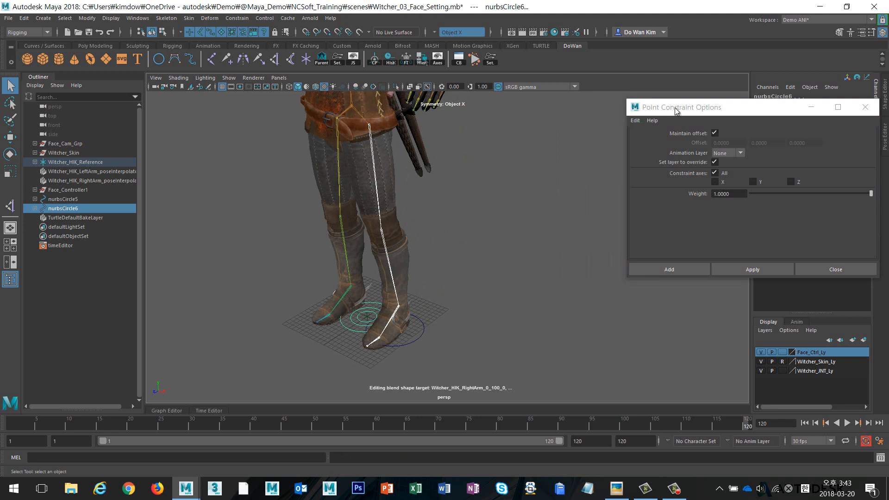
pyautogui.moveTo(674, 107); pyautogui.dragTo(614, 233)
pyautogui.click(413, 311)
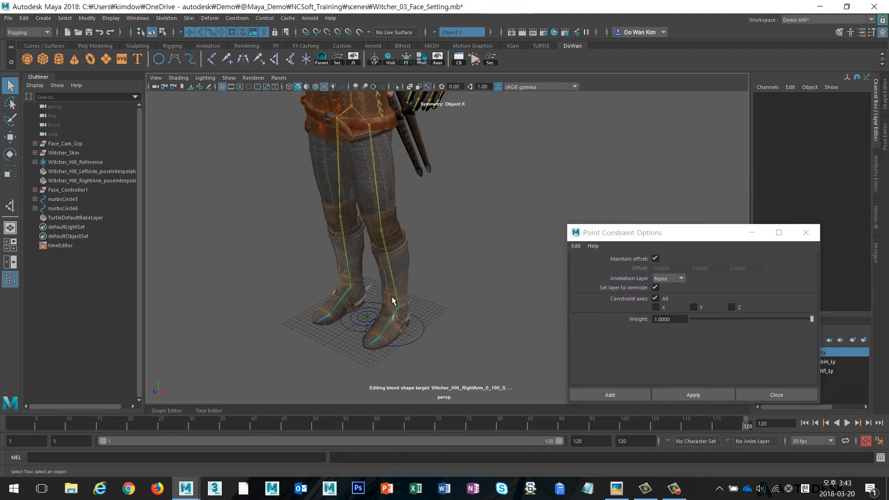
pyautogui.moveTo(392, 297); pyautogui.dragTo(434, 236)
pyautogui.press('w')
pyautogui.hotkey('ctrl', 'z')
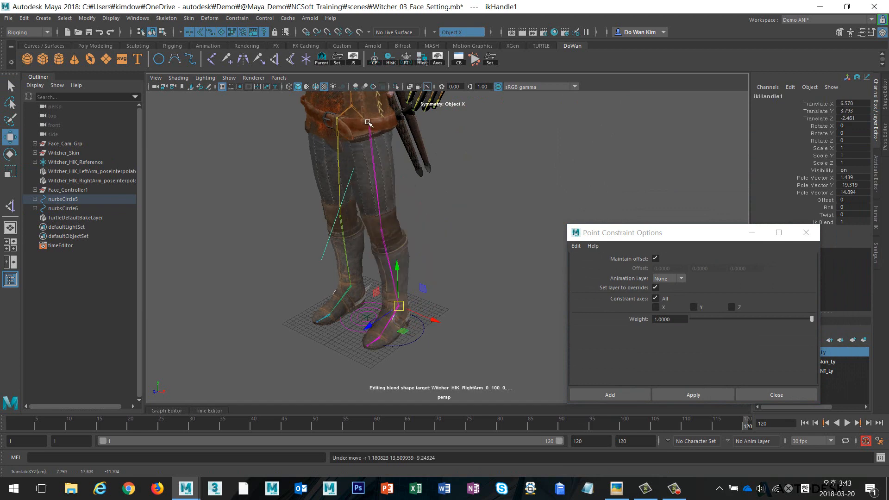
pyautogui.click(357, 112)
pyautogui.moveTo(352, 105); pyautogui.dragTo(366, 352)
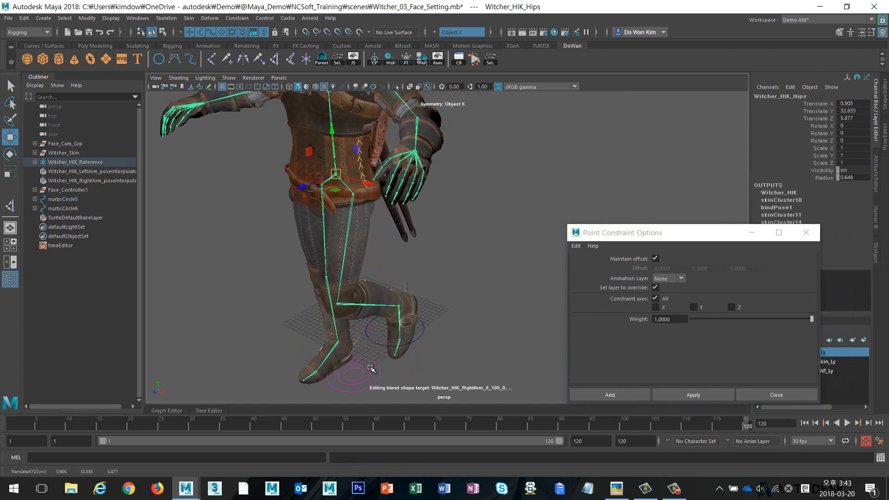
# Undo the hips test move and the point constraint made with maintained offset.
pyautogui.hotkey('ctrl', 'z')
pyautogui.hotkey('ctrl', 'z')
pyautogui.hotkey('ctrl', 'z')
pyautogui.hotkey('ctrl', 'z')
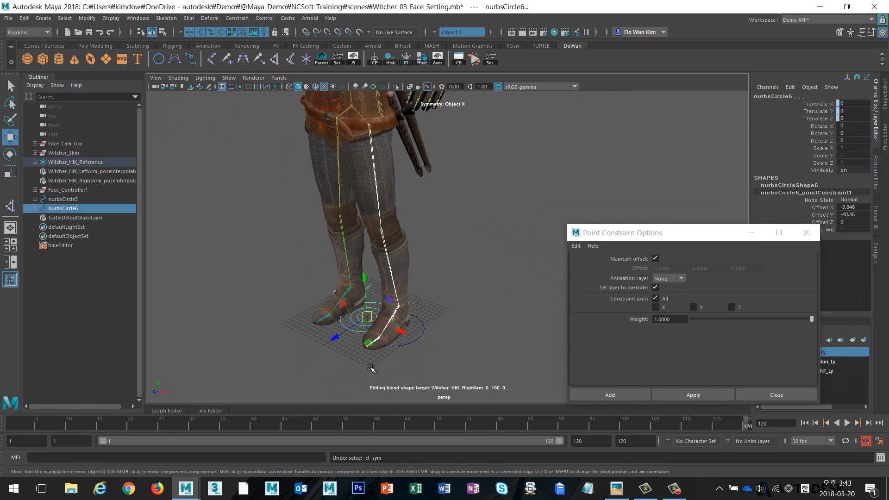
pyautogui.hotkey('ctrl', 'z')
# Point-constrain the outermost concentric circle to the left upper leg joint with Maintain offset disabled.
pyautogui.click(655, 258)
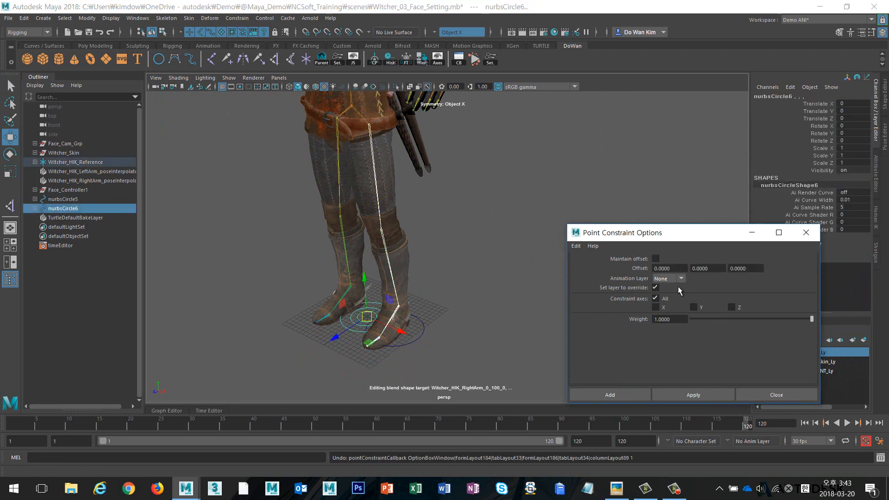
pyautogui.click(699, 392)
pyautogui.scroll(-3, 369, 245)
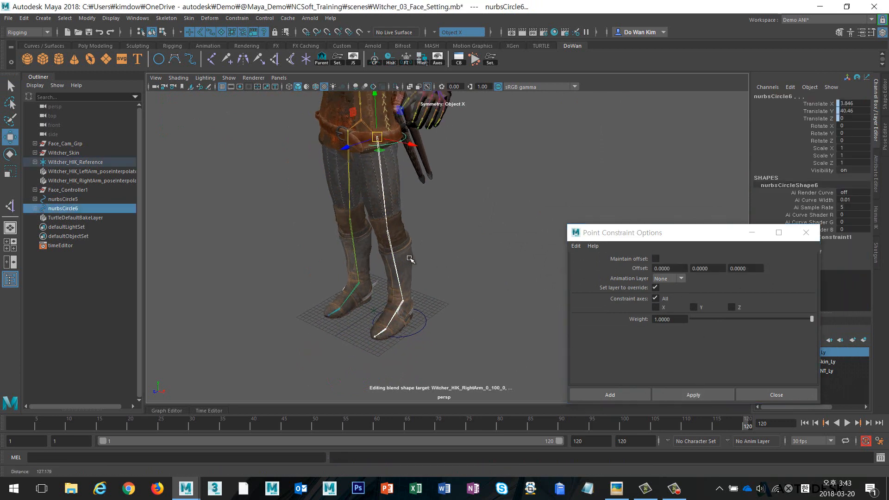
pyautogui.click(474, 247)
pyautogui.click(408, 164)
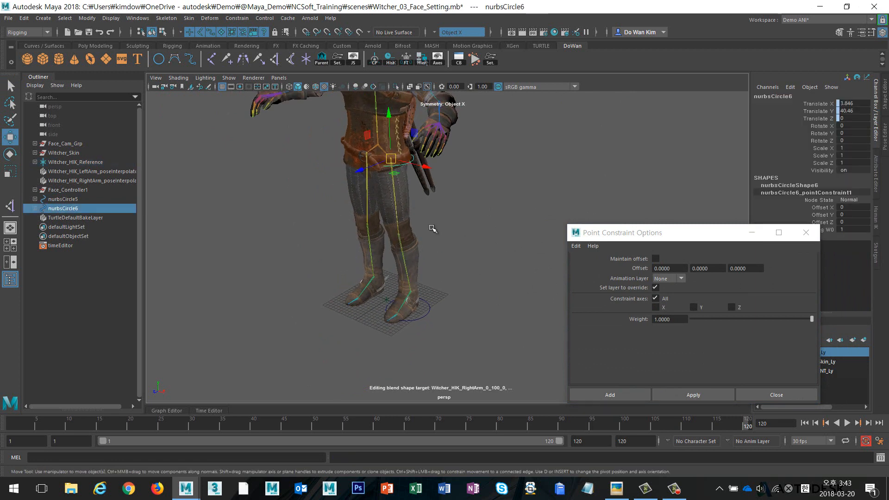
# Add the left foot joint as a second point-constraint target for the outermost circle, without maintaining offset.
pyautogui.scroll(4, 419, 294)
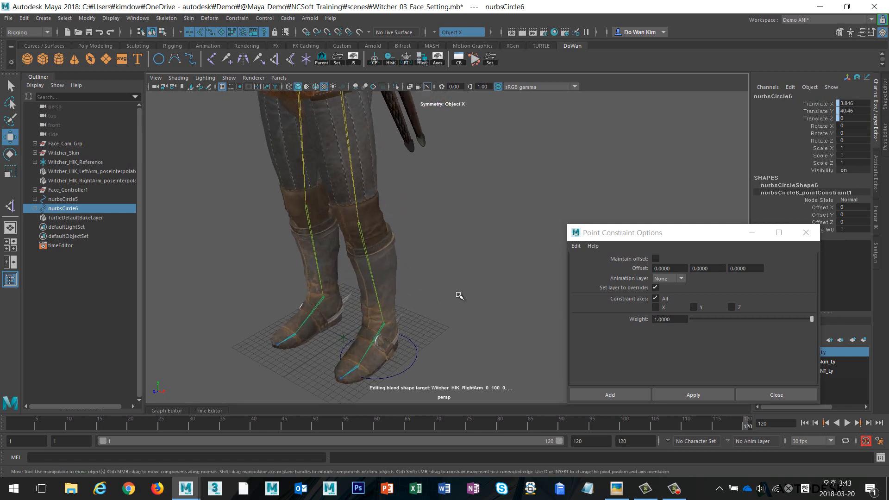
pyautogui.click(391, 320)
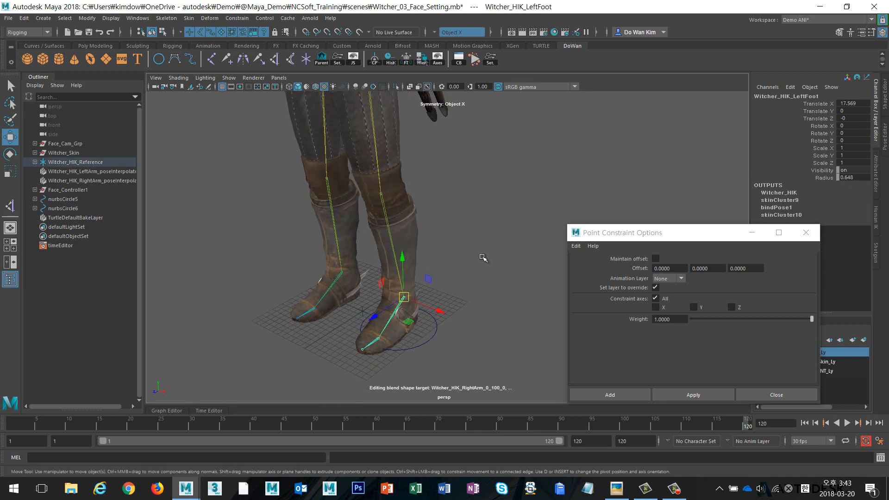
pyautogui.keyDown('alt'); pyautogui.moveTo(481, 256); pyautogui.dragTo(382, 205, button='right'); pyautogui.keyUp('alt')
pyautogui.keyDown('alt'); pyautogui.moveTo(381, 204); pyautogui.dragTo(380, 246, button='middle'); pyautogui.keyUp('alt')
pyautogui.keyDown('alt'); pyautogui.moveTo(343, 214); pyautogui.dragTo(377, 228); pyautogui.keyUp('alt')
pyautogui.scroll(3, 450, 248)
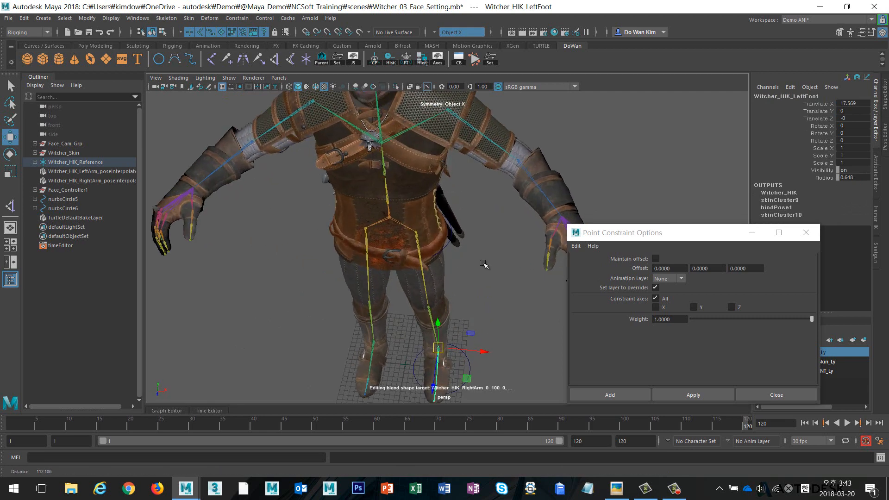
pyautogui.click(449, 244)
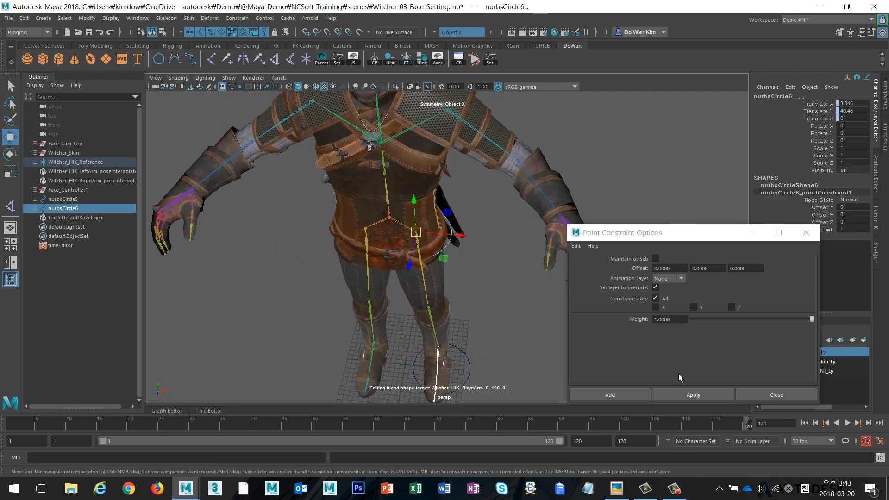
pyautogui.click(697, 395)
pyautogui.keyDown('alt'); pyautogui.moveTo(527, 344); pyautogui.dragTo(432, 291); pyautogui.keyUp('alt')
pyautogui.scroll(5, 532, 294)
pyautogui.click(444, 269)
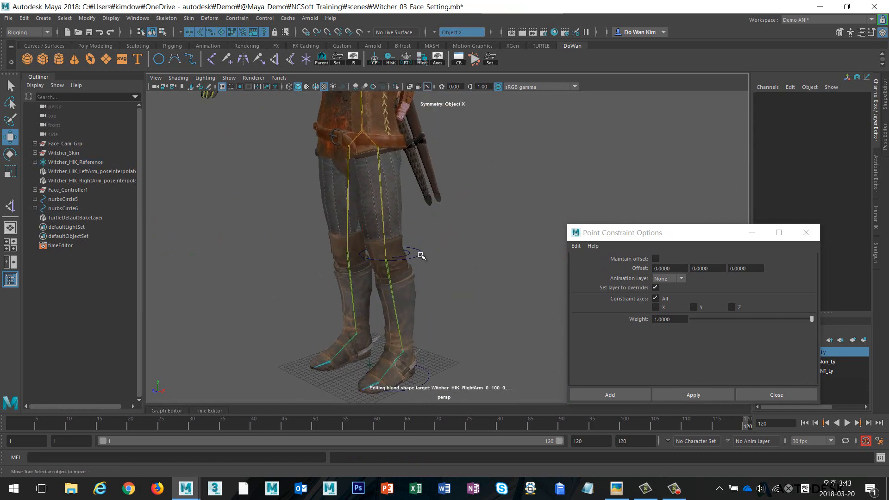
pyautogui.click(421, 255)
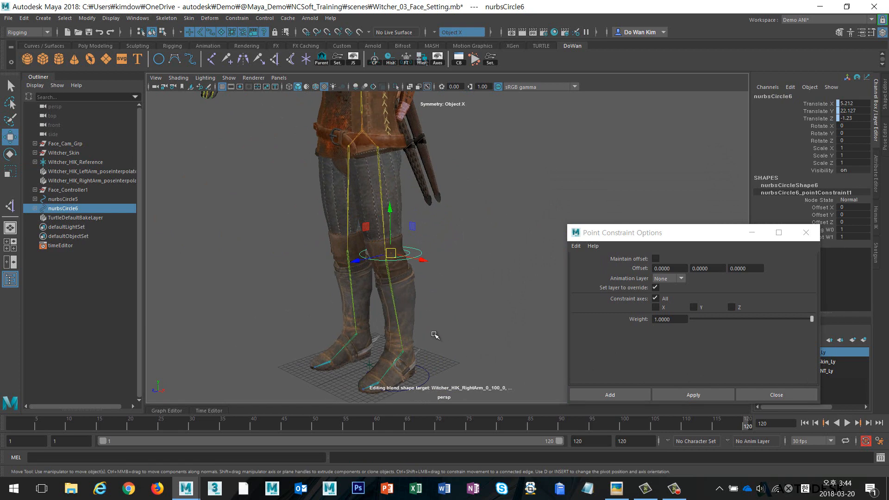
# Raise the left foot control circle to bend the knee, bringing it to about 14.89 in Y and 13.22 in Z.
pyautogui.keyDown('alt'); pyautogui.moveTo(432, 333); pyautogui.dragTo(419, 363); pyautogui.keyUp('alt')
pyautogui.click(448, 357)
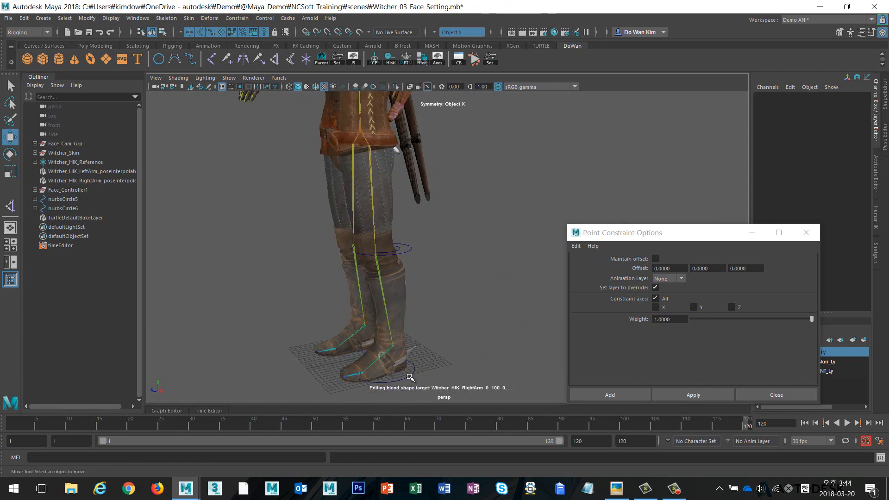
pyautogui.click(406, 377)
pyautogui.moveTo(362, 321); pyautogui.dragTo(229, 163)
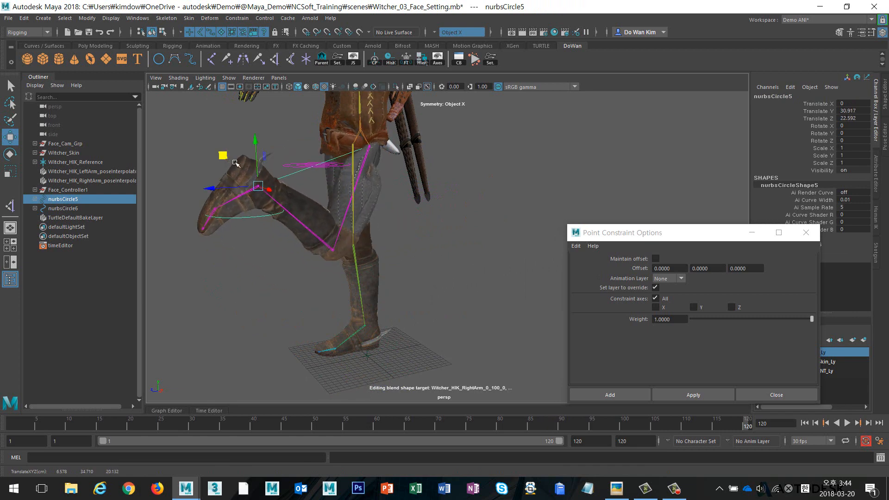
pyautogui.keyDown('alt'); pyautogui.moveTo(361, 205); pyautogui.dragTo(308, 194); pyautogui.keyUp('alt')
pyautogui.keyDown('alt'); pyautogui.moveTo(340, 231); pyautogui.dragTo(385, 297, button='middle'); pyautogui.keyUp('alt')
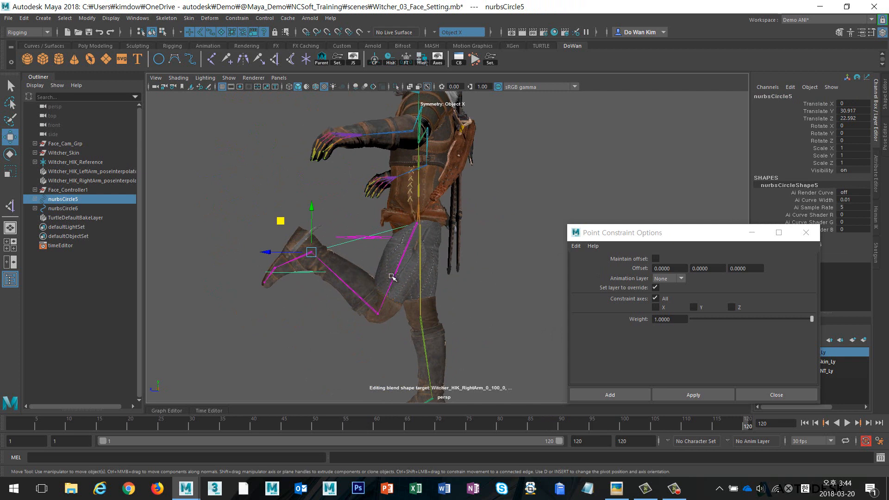
pyautogui.keyDown('alt'); pyautogui.moveTo(343, 275); pyautogui.dragTo(346, 280); pyautogui.keyUp('alt')
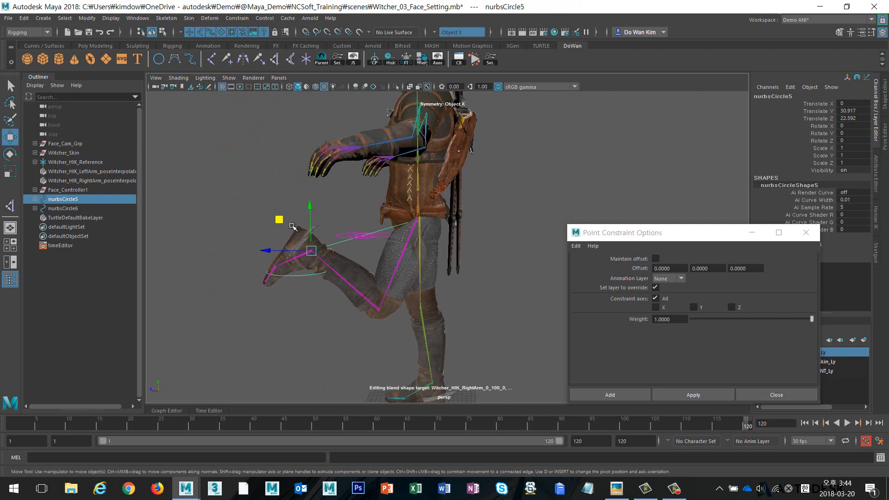
pyautogui.moveTo(281, 221); pyautogui.dragTo(378, 299)
# Shift the left foot control forward in the side view to about 14.95 in Y and 14.59 in Z.
pyautogui.press('space')
pyautogui.press('f')
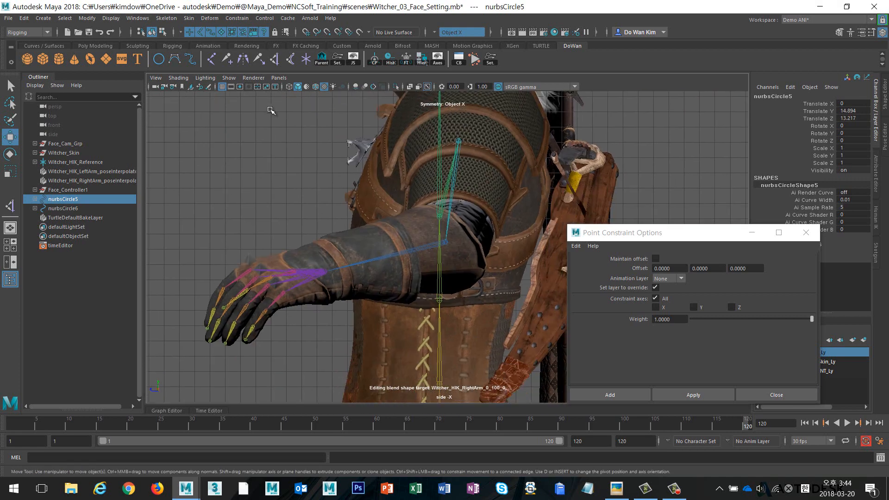
pyautogui.keyDown('alt'); pyautogui.moveTo(422, 286); pyautogui.dragTo(319, 297, button='right'); pyautogui.keyUp('alt')
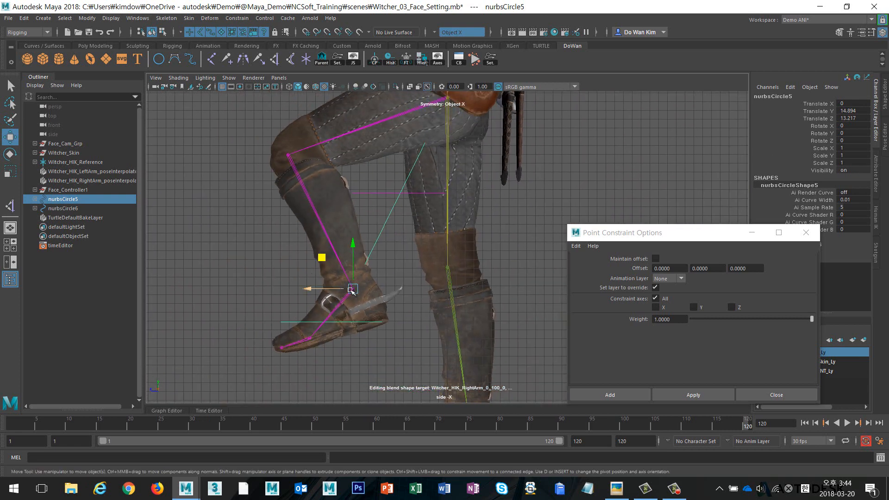
pyautogui.moveTo(353, 289)
pyautogui.mouseDown()
pyautogui.moveTo(303, 288)
pyautogui.moveTo(341, 289)
pyautogui.mouseUp()
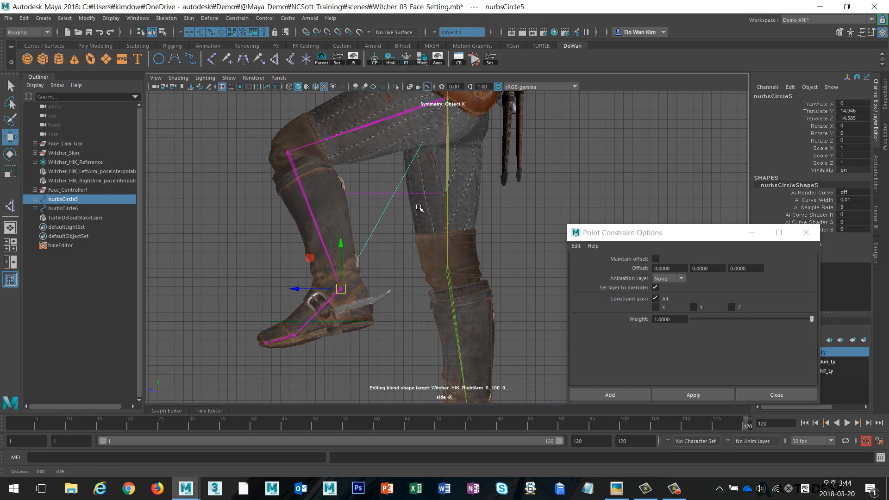
pyautogui.keyDown('alt'); pyautogui.moveTo(420, 210); pyautogui.dragTo(419, 235, button='middle'); pyautogui.keyUp('alt')
# Try rotating the outermost concentric circle about -27.67 degrees around X, and undo the rotation.
pyautogui.click(79, 207)
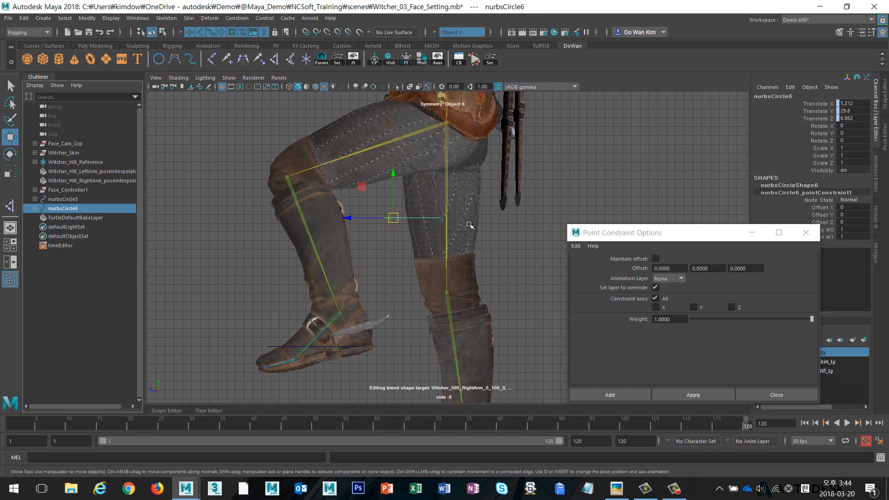
pyautogui.press('e')
pyautogui.moveTo(432, 231)
pyautogui.mouseDown()
pyautogui.moveTo(423, 254)
pyautogui.moveTo(424, 245)
pyautogui.mouseUp()
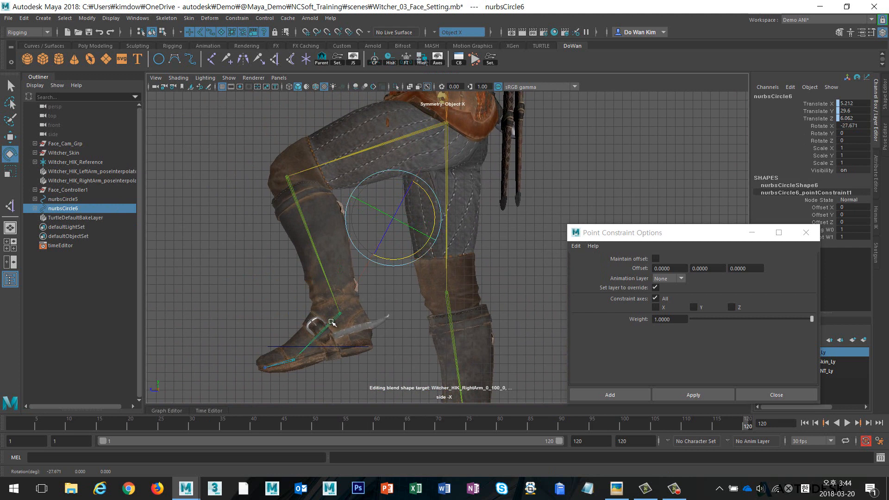
pyautogui.click(522, 242)
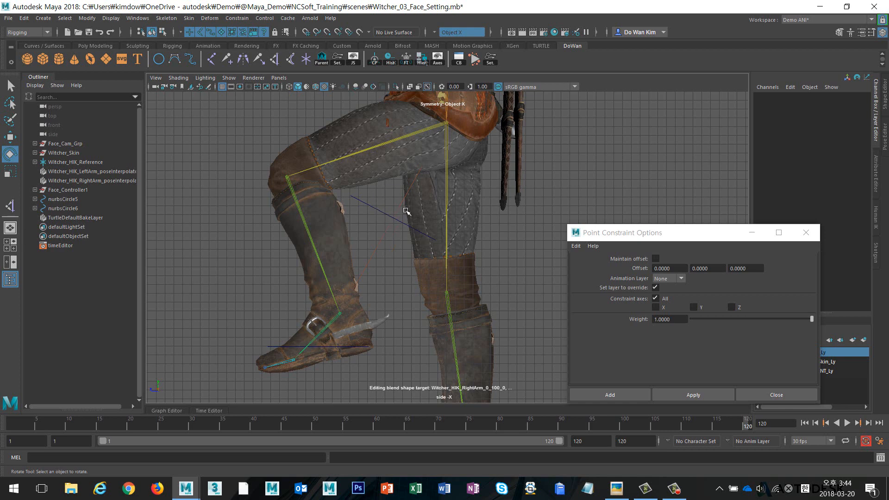
pyautogui.hotkey('ctrl', 'z')
pyautogui.hotkey('ctrl', 'z')
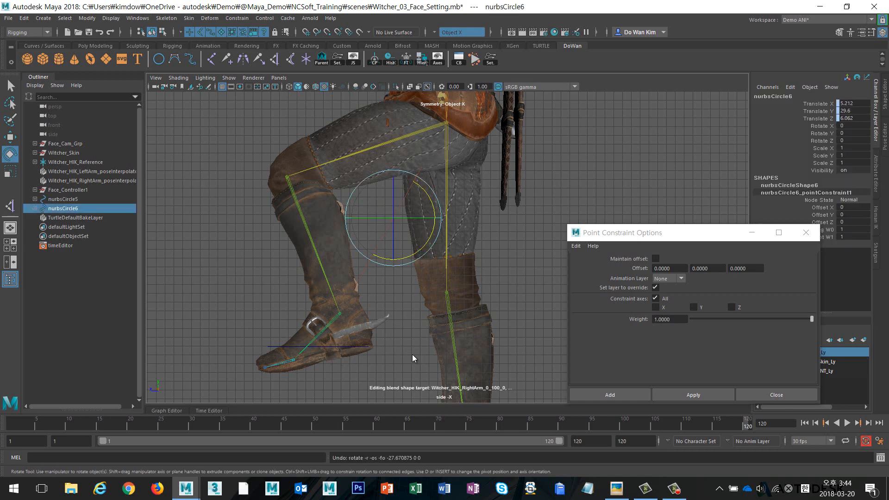
# Reset the left foot control circle's X, Y and Z translation to 0.
pyautogui.moveTo(412, 354); pyautogui.dragTo(411, 321)
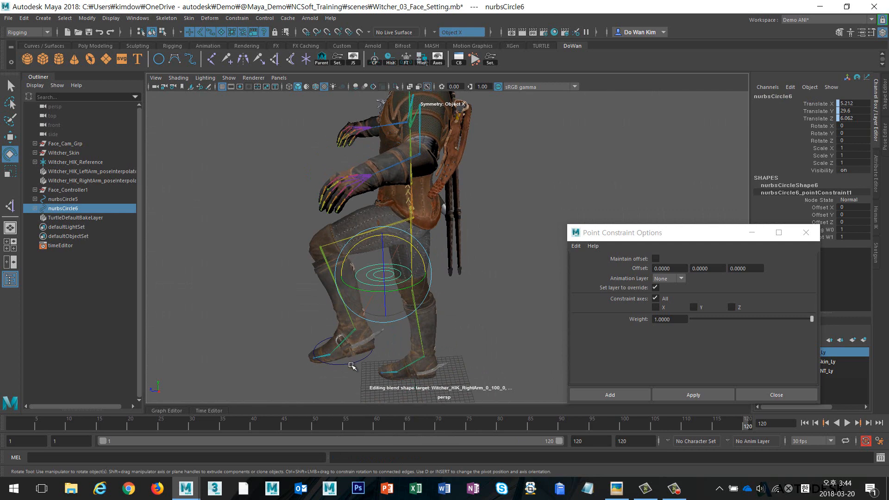
pyautogui.click(352, 364)
pyautogui.moveTo(851, 119); pyautogui.dragTo(852, 104)
pyautogui.write('0')
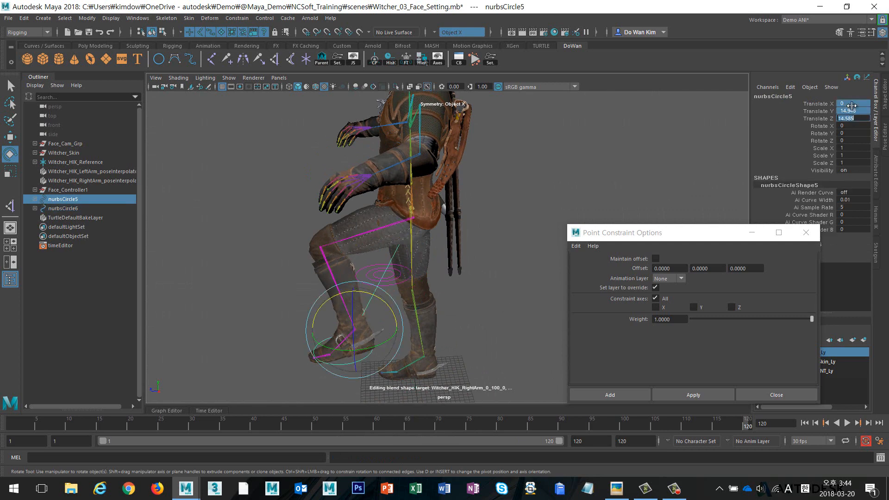
pyautogui.press('Return')
pyautogui.click(645, 158)
pyautogui.keyDown('alt'); pyautogui.moveTo(421, 228); pyautogui.dragTo(426, 168, button='middle'); pyautogui.keyUp('alt')
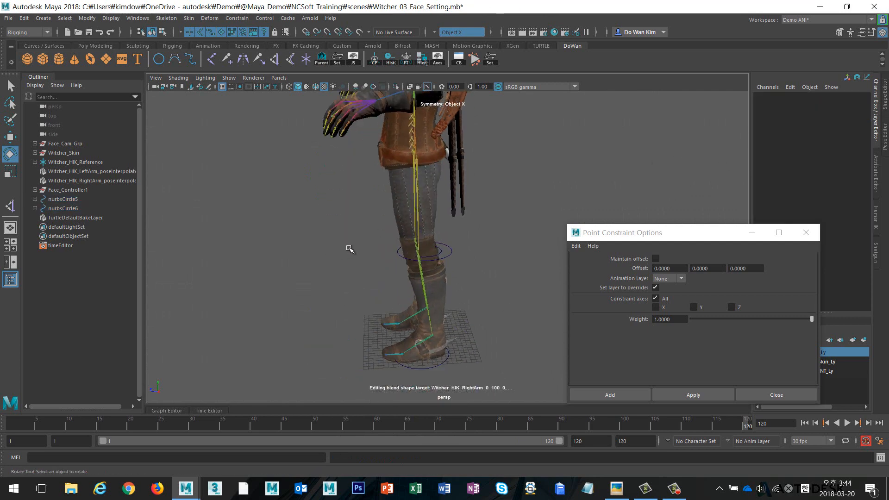
# Open the Aim constraint options with the left upper leg joint and outermost knee circle selected, and reset the settings to defaults.
pyautogui.keyDown('alt'); pyautogui.moveTo(349, 249); pyautogui.dragTo(478, 239, button='right'); pyautogui.keyUp('alt')
pyautogui.keyDown('alt'); pyautogui.moveTo(455, 275); pyautogui.dragTo(451, 236, button='middle'); pyautogui.keyUp('alt')
pyautogui.keyDown('alt'); pyautogui.moveTo(450, 236); pyautogui.dragTo(511, 238); pyautogui.keyUp('alt')
pyautogui.keyDown('alt'); pyautogui.moveTo(512, 238); pyautogui.dragTo(425, 210, button='right'); pyautogui.keyUp('alt')
pyautogui.keyDown('alt'); pyautogui.moveTo(425, 209); pyautogui.dragTo(430, 244, button='middle'); pyautogui.keyUp('alt')
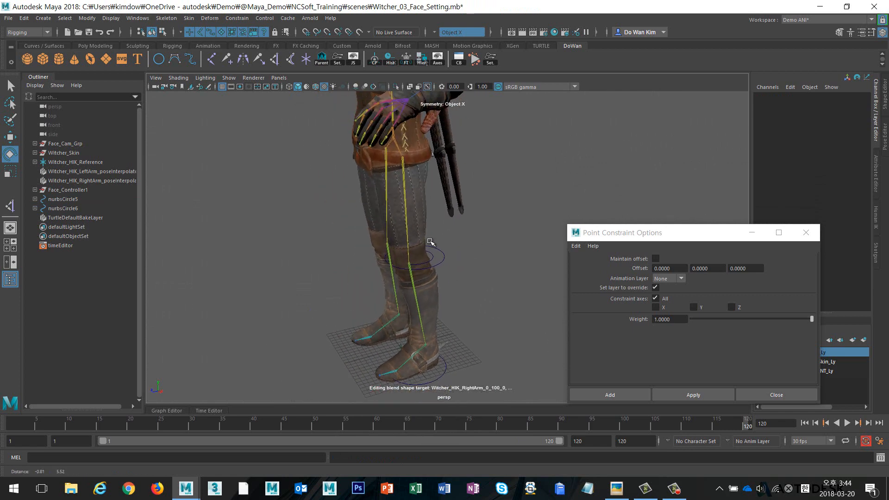
pyautogui.click(446, 259)
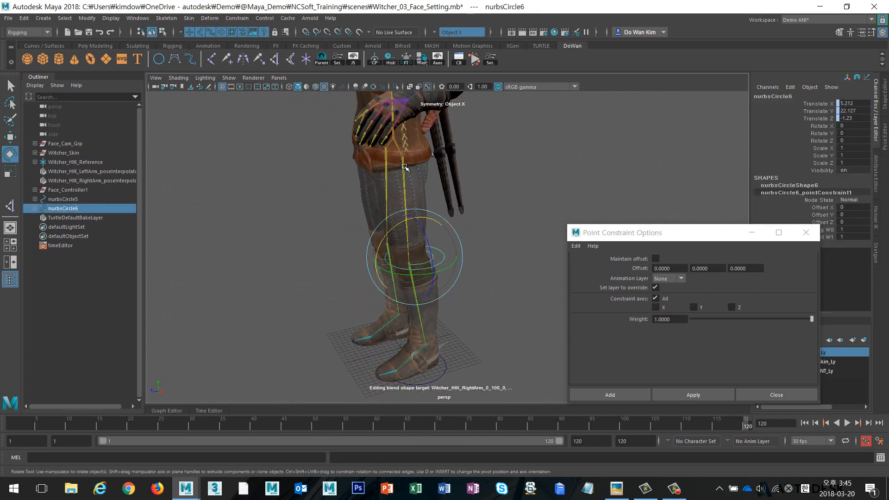
pyautogui.click(402, 163)
pyautogui.press('q')
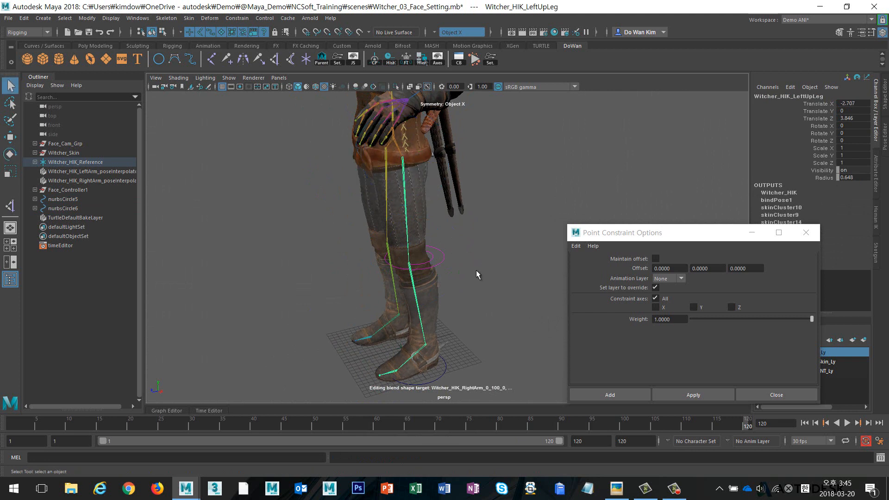
pyautogui.keyDown('shift'); pyautogui.click(443, 257); pyautogui.keyUp('shift')
pyautogui.click(239, 18)
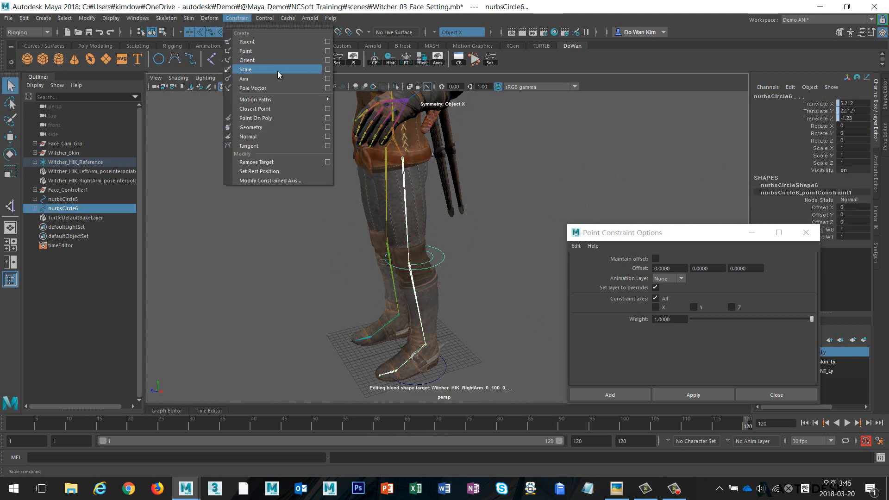
pyautogui.click(327, 79)
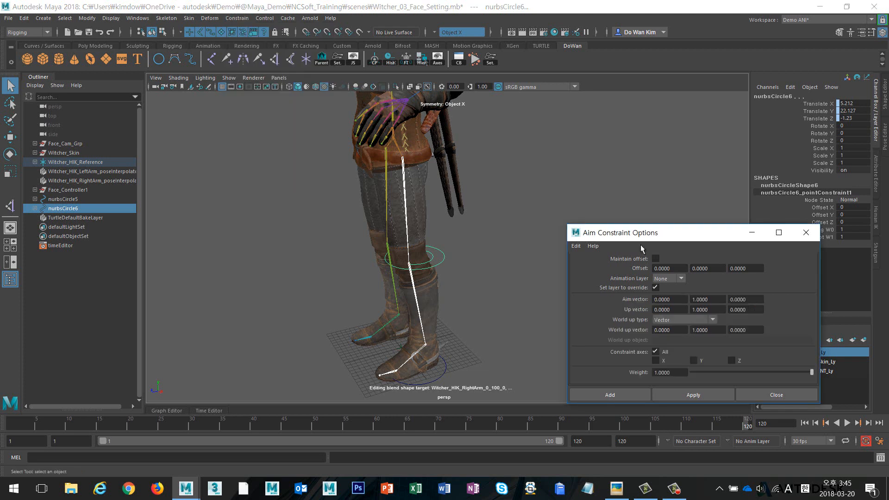
pyautogui.moveTo(647, 237); pyautogui.dragTo(594, 121)
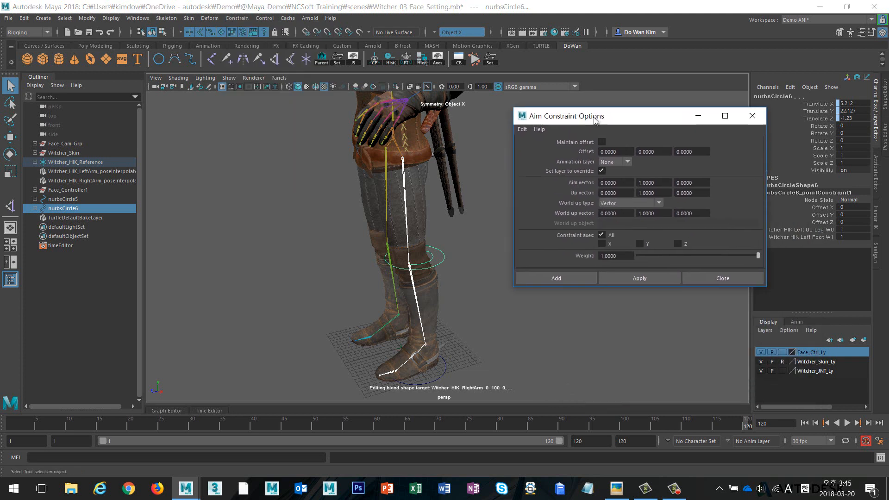
pyautogui.click(521, 129)
pyautogui.click(525, 147)
pyautogui.keyDown('alt'); pyautogui.moveTo(403, 221); pyautogui.dragTo(475, 221, button='right'); pyautogui.keyUp('alt')
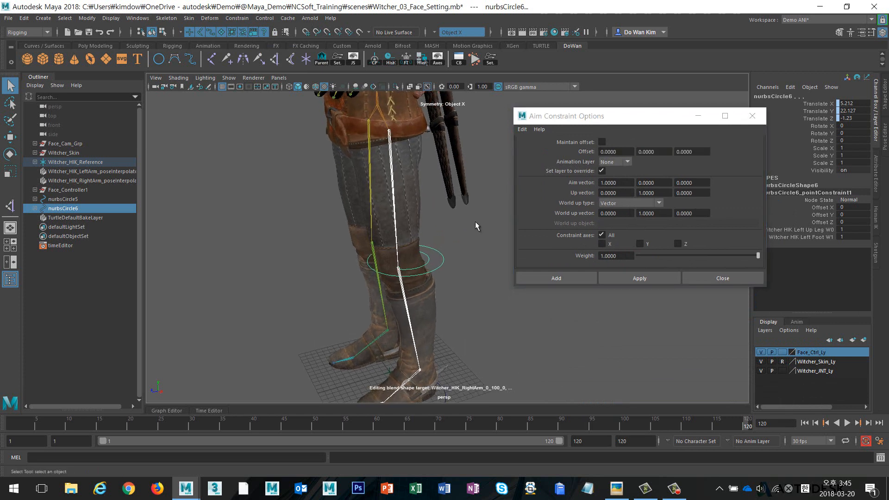
# Set the aim vector to 0, 1, 0 to match the knee circle's Y axis.
pyautogui.click(439, 251)
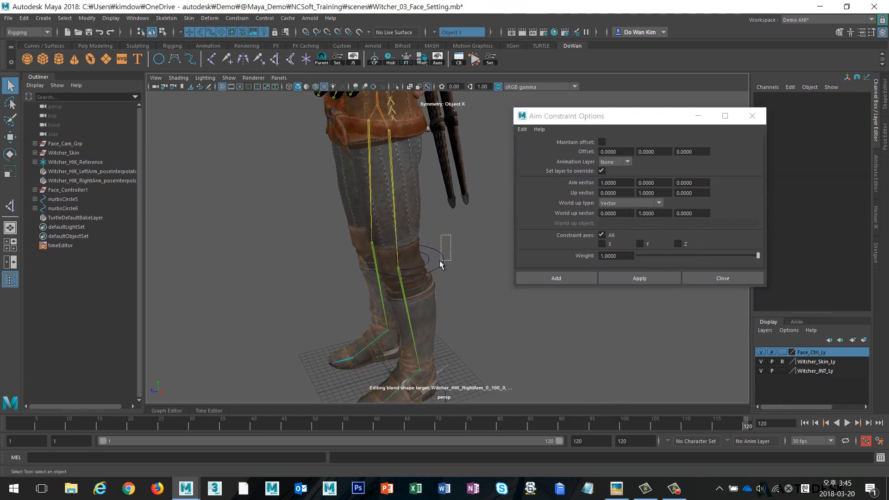
pyautogui.moveTo(440, 262); pyautogui.dragTo(440, 262)
pyautogui.press('w')
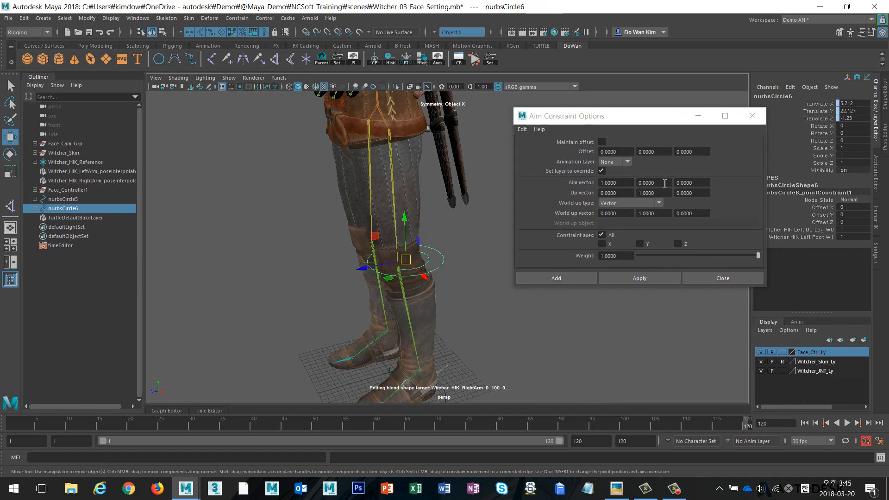
pyautogui.moveTo(664, 183); pyautogui.dragTo(586, 183)
pyautogui.write('1')
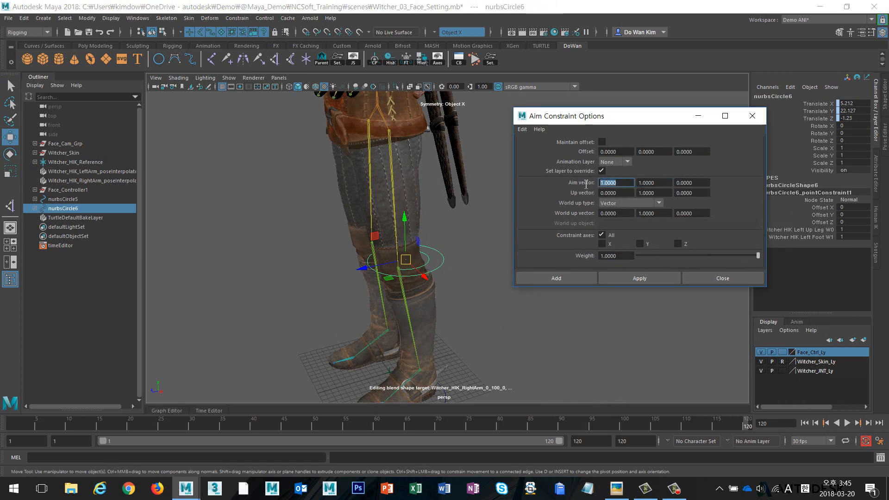
pyautogui.write('0')
pyautogui.moveTo(667, 192); pyautogui.dragTo(637, 193)
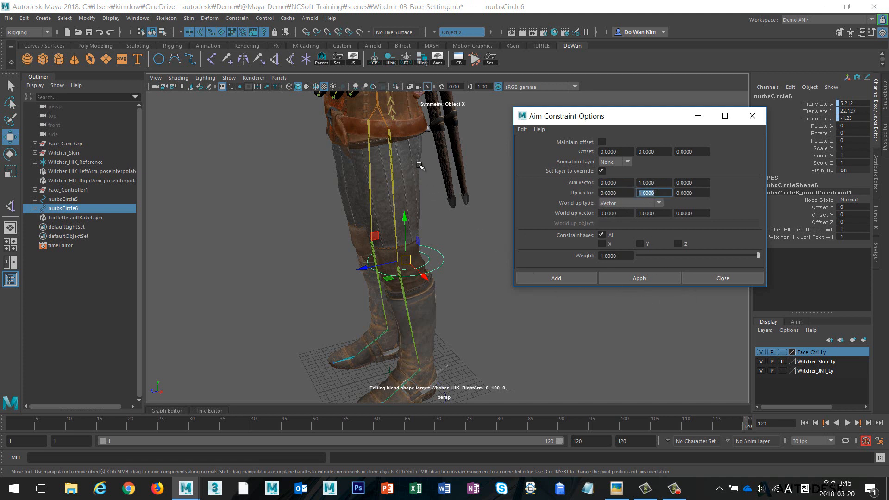
# Apply the aim constraint so the outermost knee circle aims at the left upper leg joint.
pyautogui.click(390, 145)
pyautogui.keyDown('shift'); pyautogui.click(442, 262); pyautogui.keyUp('shift')
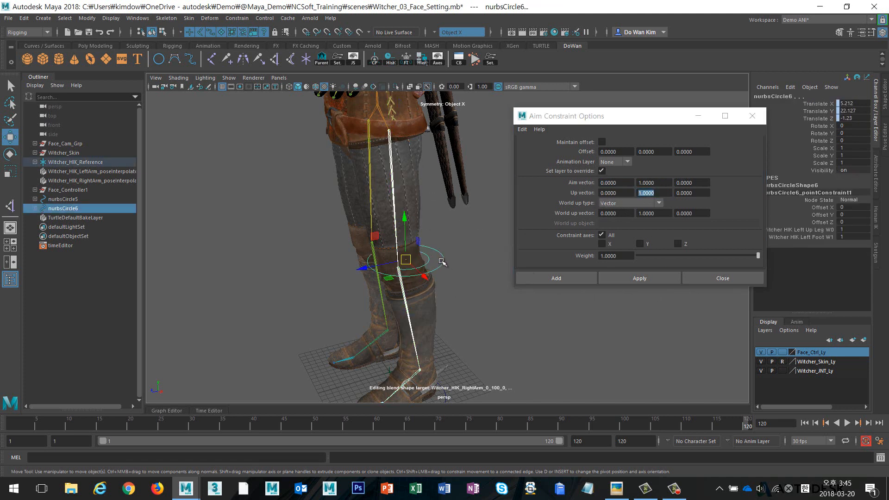
pyautogui.click(648, 277)
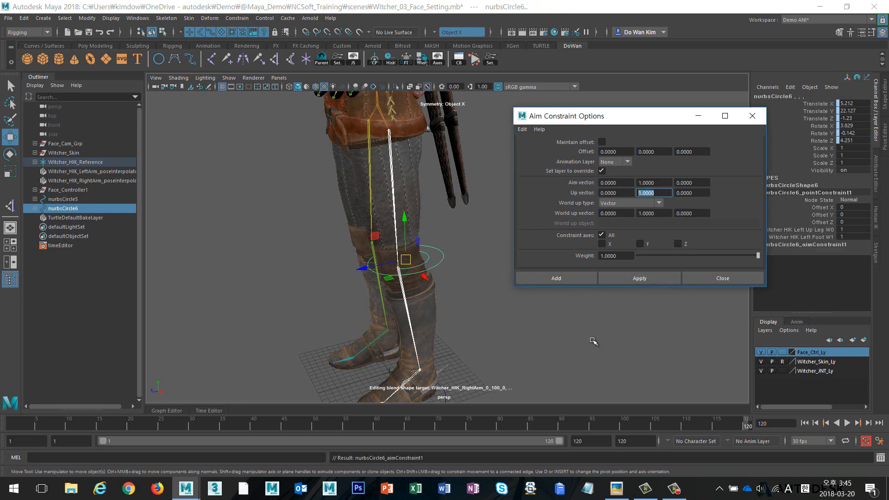
# Examine the aim-constrained knee circle's alignment with the left leg in the perspective, side and front views.
pyautogui.keyDown('alt'); pyautogui.moveTo(591, 340); pyautogui.dragTo(466, 307, button='right'); pyautogui.keyUp('alt')
pyautogui.keyDown('alt'); pyautogui.moveTo(466, 307); pyautogui.dragTo(484, 279); pyautogui.keyUp('alt')
pyautogui.press('space')
pyautogui.keyDown('alt'); pyautogui.moveTo(504, 306); pyautogui.dragTo(423, 310, button='right'); pyautogui.keyUp('alt')
pyautogui.keyDown('alt'); pyautogui.moveTo(423, 310); pyautogui.dragTo(370, 253, button='middle'); pyautogui.keyUp('alt')
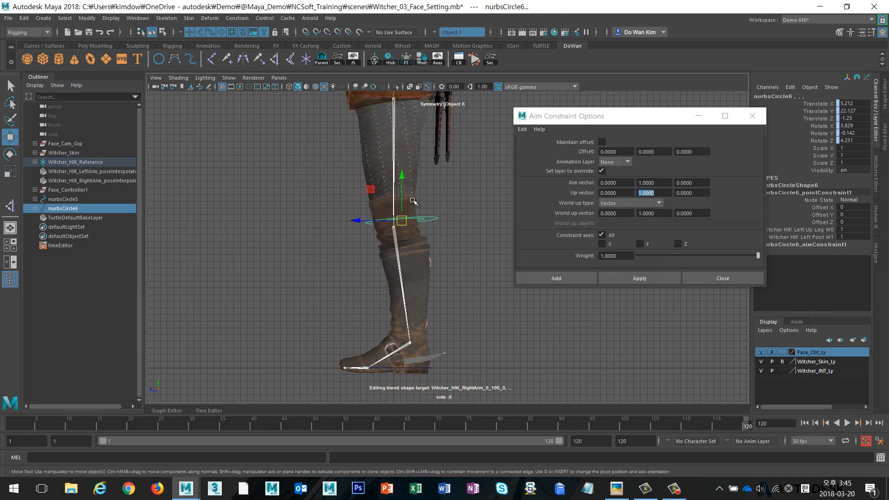
pyautogui.press('space')
pyautogui.moveTo(417, 199); pyautogui.dragTo(419, 225)
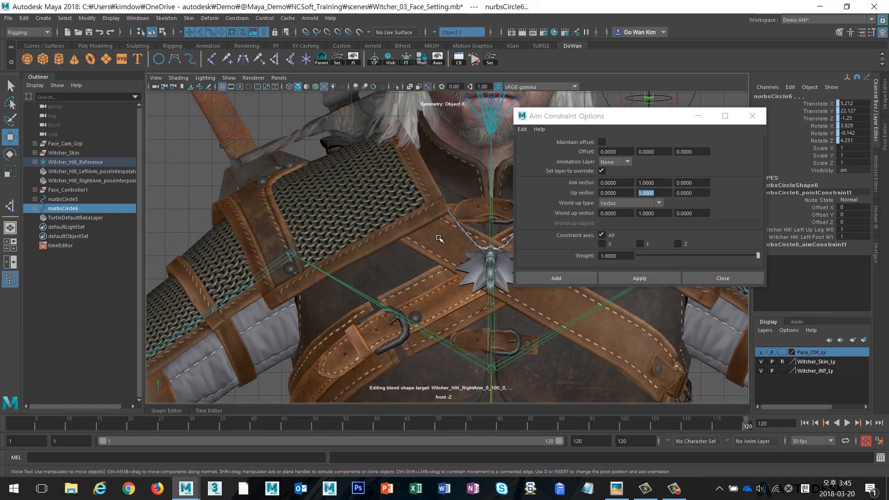
pyautogui.keyDown('alt'); pyautogui.moveTo(428, 302); pyautogui.dragTo(381, 174, button='middle'); pyautogui.keyUp('alt')
pyautogui.keyDown('alt'); pyautogui.moveTo(444, 259); pyautogui.dragTo(394, 250, button='right'); pyautogui.keyUp('alt')
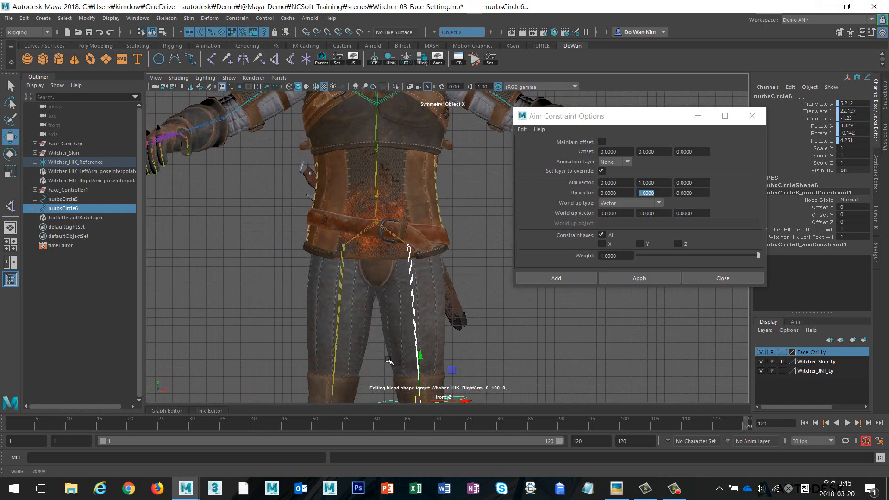
pyautogui.keyDown('alt'); pyautogui.moveTo(476, 394); pyautogui.dragTo(436, 296, button='middle'); pyautogui.keyUp('alt')
pyautogui.keyDown('alt'); pyautogui.moveTo(437, 297); pyautogui.dragTo(440, 330, button='right'); pyautogui.keyUp('alt')
pyautogui.keyDown('alt'); pyautogui.moveTo(440, 330); pyautogui.dragTo(432, 306, button='middle'); pyautogui.keyUp('alt')
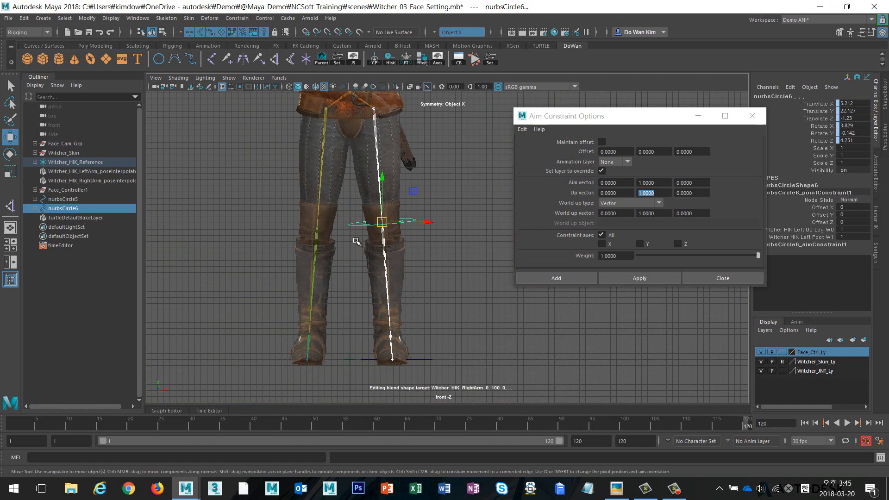
pyautogui.press('space')
pyautogui.moveTo(415, 223); pyautogui.dragTo(465, 224)
pyautogui.click(466, 271)
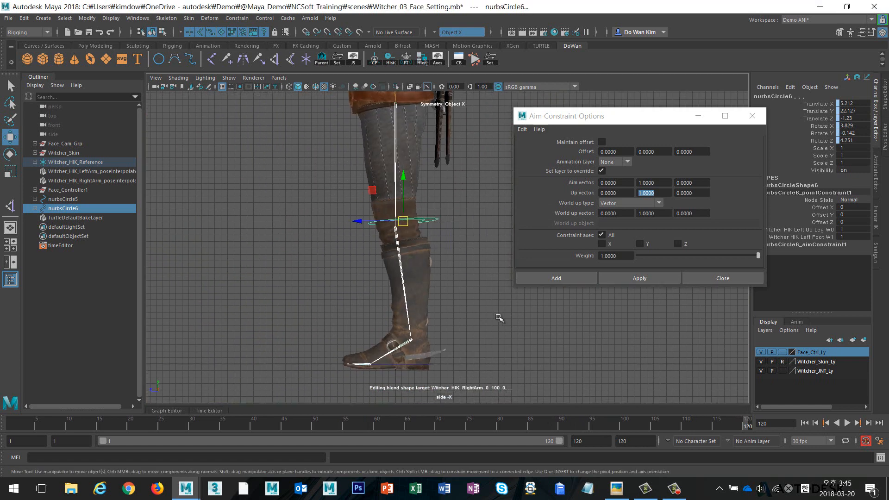
# Try moving the left foot control up and forward to about 27.69 in Y and 28.55 in Z, and undo the move.
pyautogui.click(433, 365)
pyautogui.moveTo(411, 340); pyautogui.dragTo(228, 162)
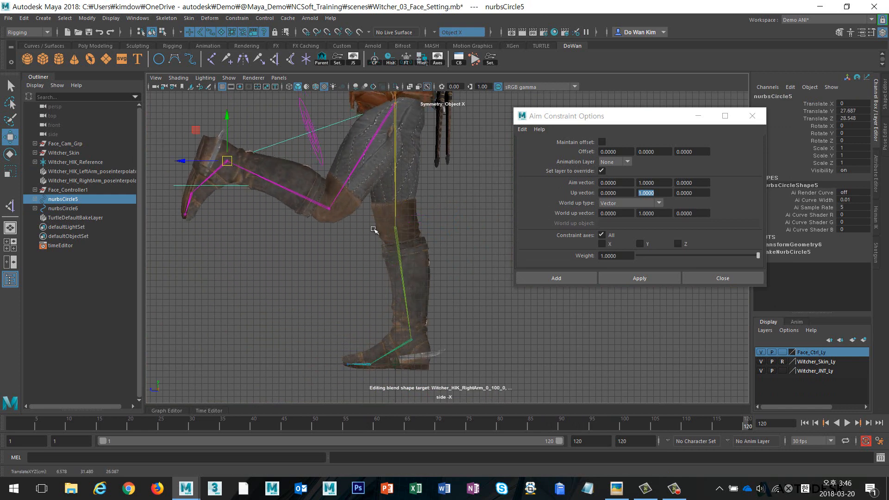
pyautogui.keyDown('alt'); pyautogui.moveTo(433, 246); pyautogui.dragTo(416, 271, button='middle'); pyautogui.keyUp('alt')
pyautogui.press('space')
pyautogui.moveTo(416, 272); pyautogui.dragTo(498, 281)
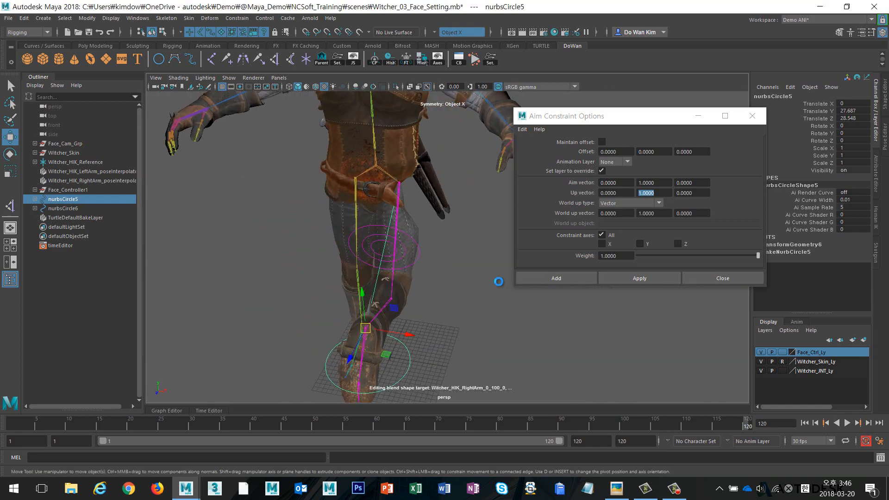
pyautogui.hotkey('ctrl', 'z')
pyautogui.hotkey('ctrl', 'z')
# Expand the outermost knee circle's hierarchy and select its innermost circle, nurbsCircle8.
pyautogui.keyDown('alt'); pyautogui.moveTo(551, 355); pyautogui.dragTo(562, 309, button='middle'); pyautogui.keyUp('alt')
pyautogui.keyDown('alt'); pyautogui.moveTo(563, 308); pyautogui.dragTo(459, 328); pyautogui.keyUp('alt')
pyautogui.keyDown('alt'); pyautogui.moveTo(460, 328); pyautogui.dragTo(580, 334, button='right'); pyautogui.keyUp('alt')
pyautogui.keyDown('alt'); pyautogui.moveTo(583, 337); pyautogui.dragTo(159, 238); pyautogui.keyUp('alt')
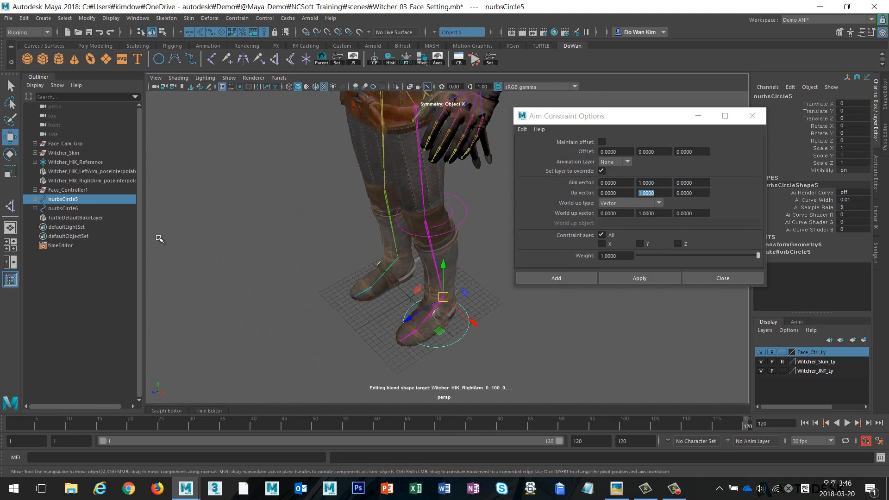
pyautogui.click(36, 199)
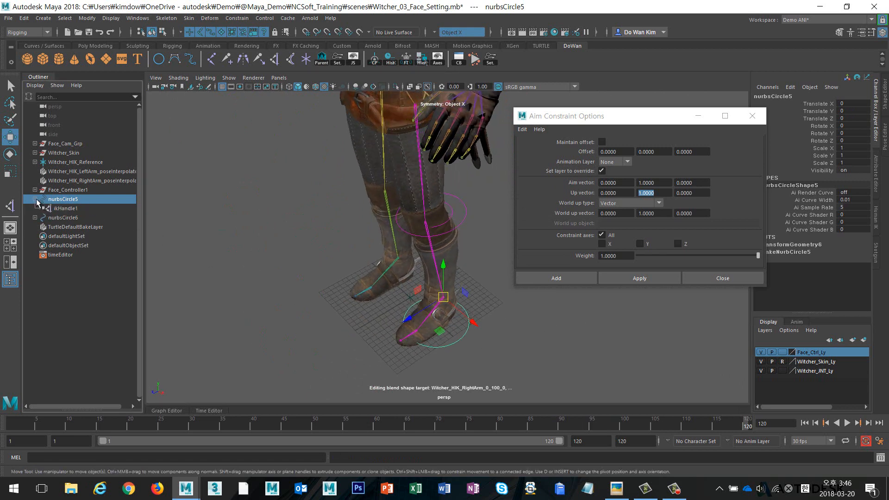
pyautogui.click(36, 200)
pyautogui.click(460, 198)
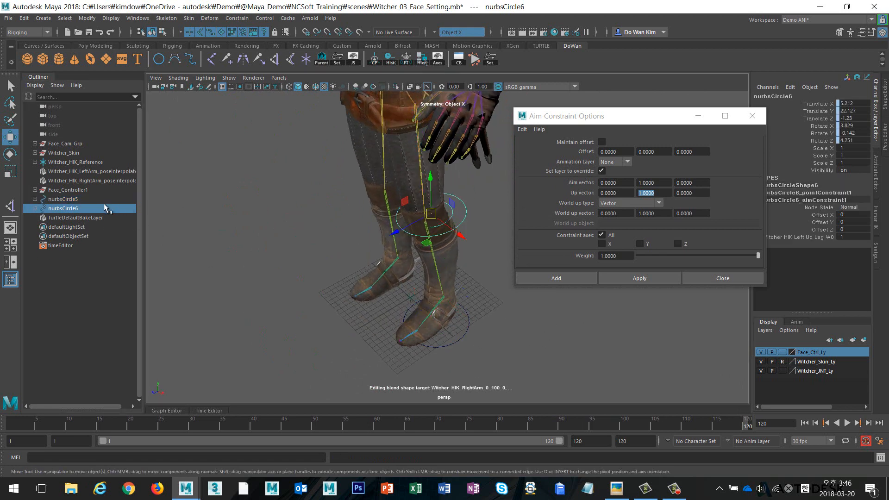
pyautogui.click(35, 208)
pyautogui.click(41, 218)
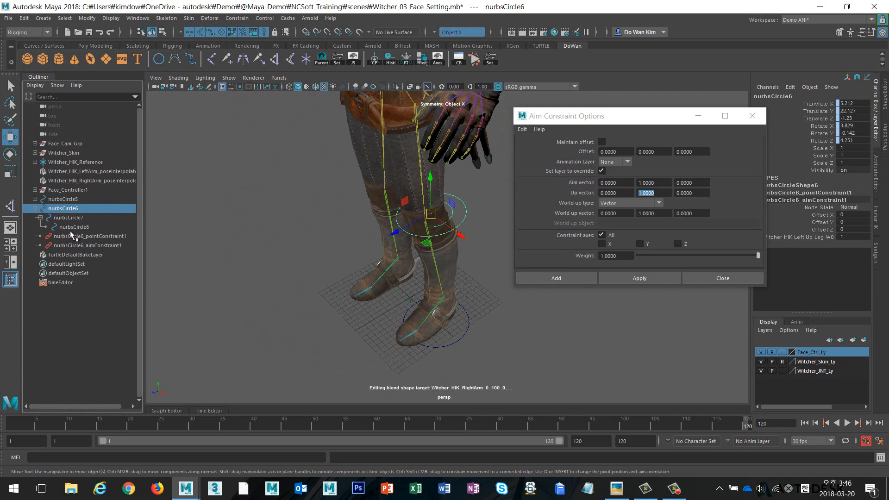
pyautogui.click(75, 227)
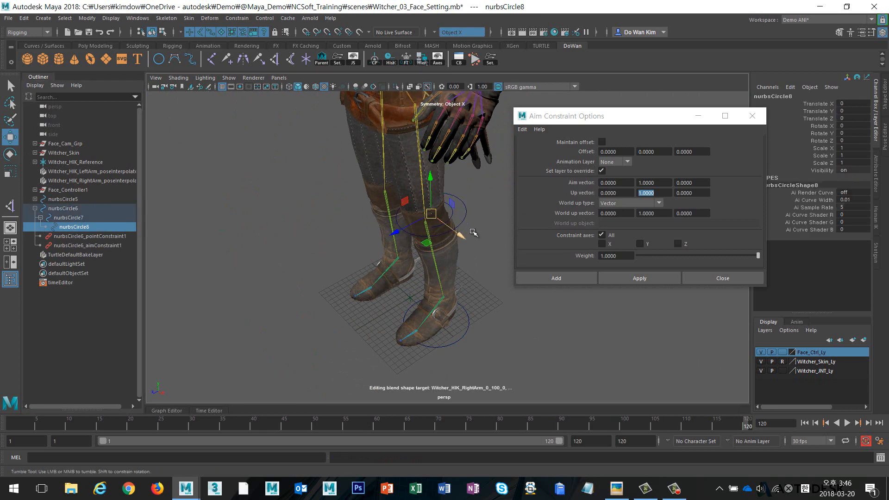
pyautogui.moveTo(458, 231)
pyautogui.keyDown('alt'); pyautogui.mouseDown()
pyautogui.moveTo(481, 227)
pyautogui.moveTo(468, 226)
pyautogui.mouseUp(); pyautogui.keyUp('alt')
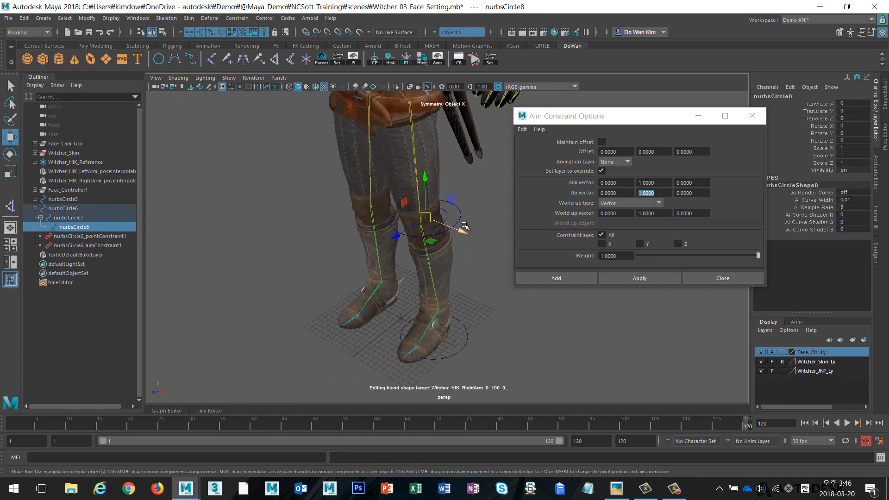
# Set the Move tool's axis orientation to Object for the innermost knee circle.
pyautogui.doubleClick(10, 139)
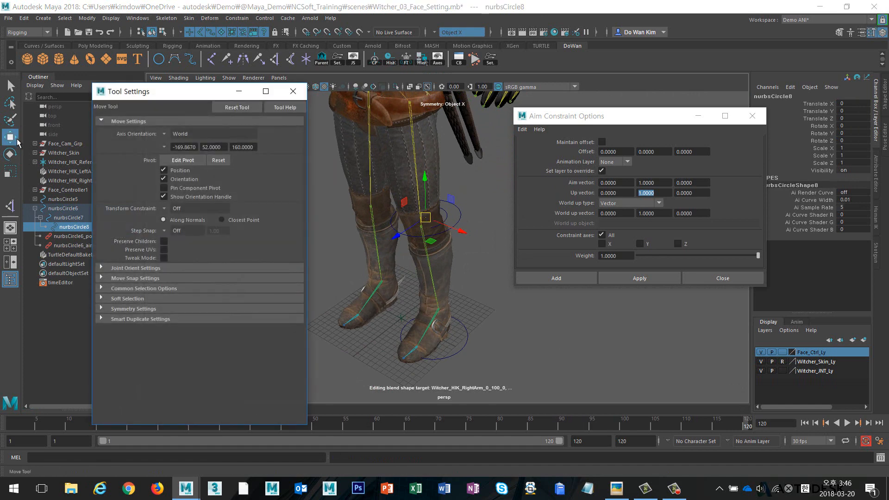
pyautogui.click(164, 135)
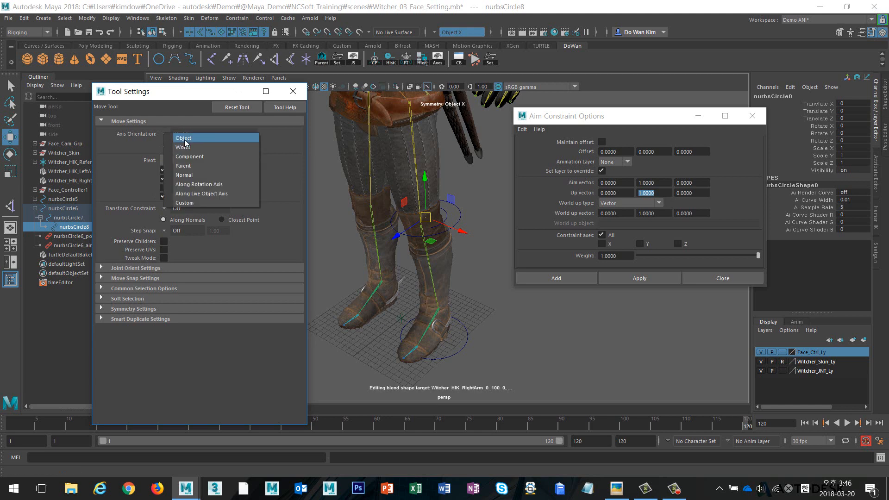
pyautogui.click(184, 148)
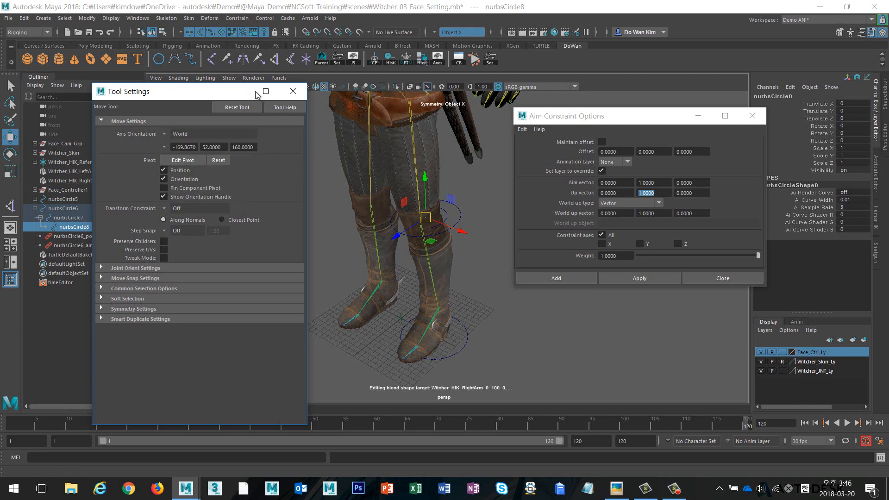
pyautogui.click(292, 93)
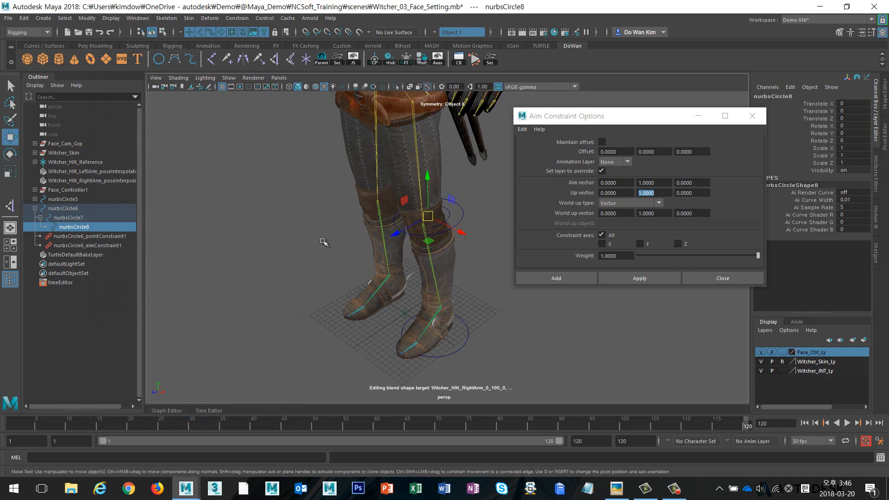
pyautogui.click(447, 216)
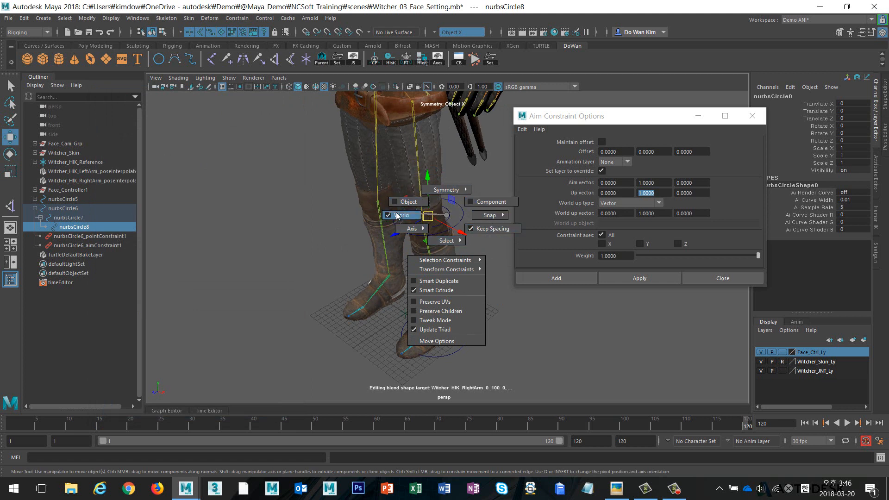
pyautogui.click(402, 198)
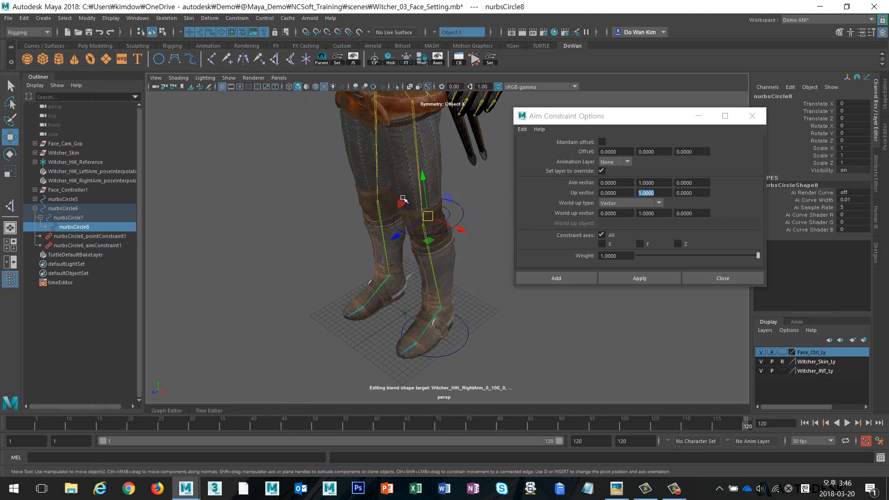
# Move the innermost knee circle, nurbsCircle8, about 27.3 units forward in Z and freeze its transformations.
pyautogui.keyDown('alt'); pyautogui.moveTo(436, 254); pyautogui.dragTo(210, 255); pyautogui.keyUp('alt')
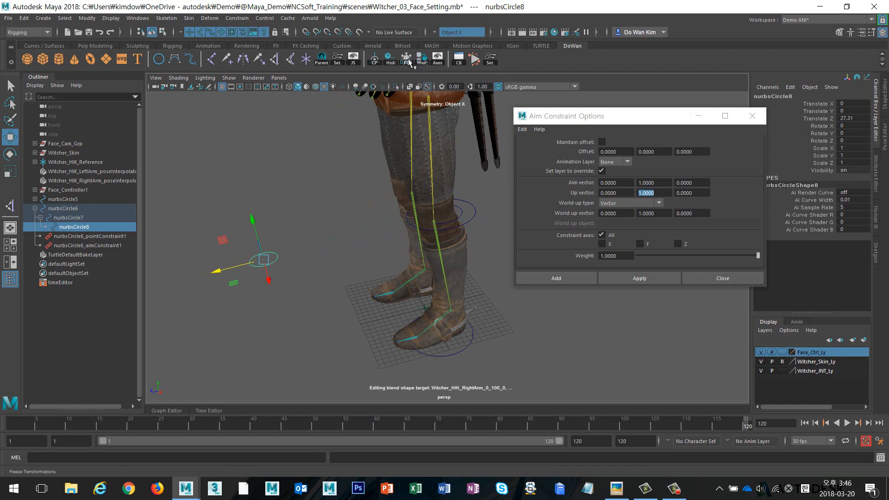
pyautogui.keyDown('alt'); pyautogui.moveTo(426, 213); pyautogui.dragTo(403, 222); pyautogui.keyUp('alt')
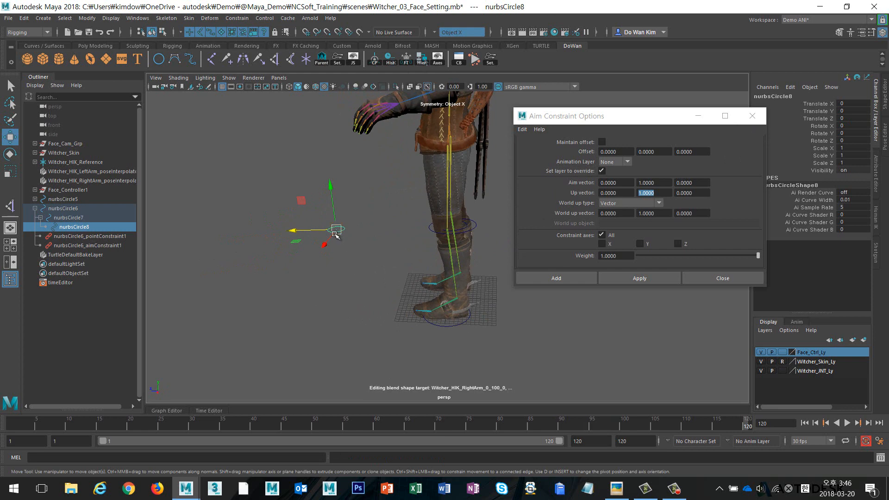
pyautogui.keyDown('alt'); pyautogui.moveTo(478, 233); pyautogui.dragTo(493, 235); pyautogui.keyUp('alt')
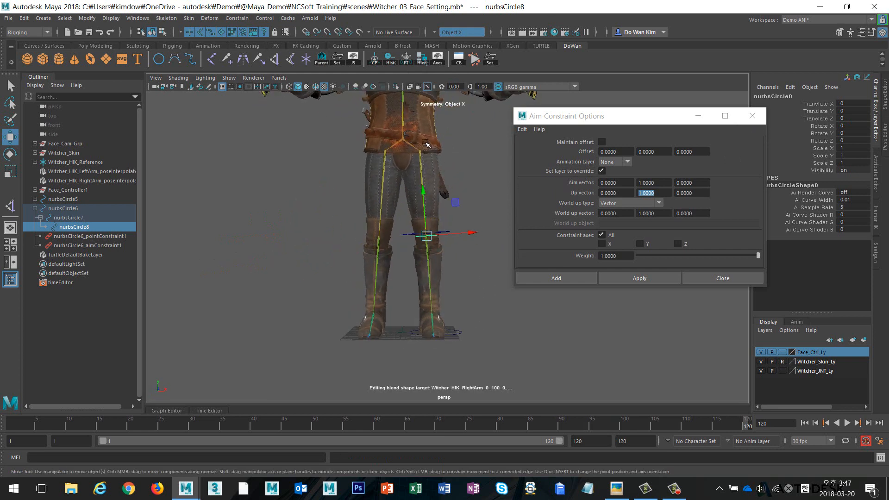
pyautogui.keyDown('alt'); pyautogui.moveTo(438, 173); pyautogui.dragTo(431, 345); pyautogui.keyUp('alt')
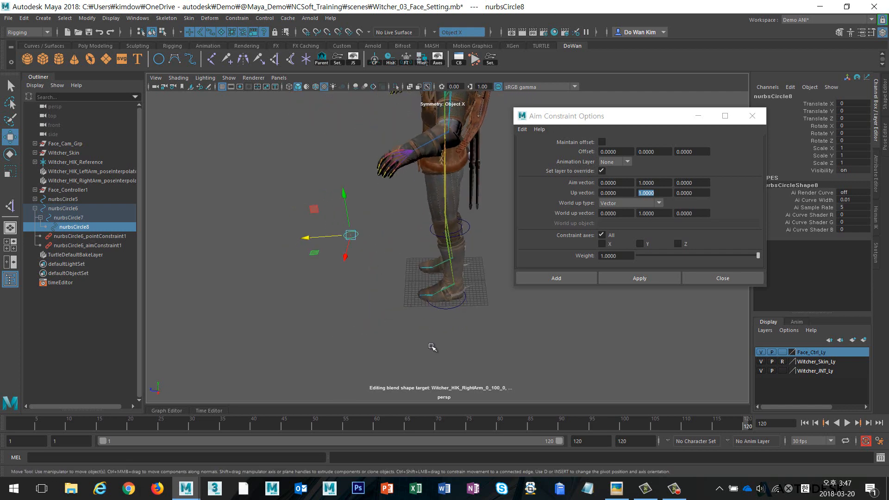
# Try moving the left foot control up and forward, and undo the move.
pyautogui.click(452, 307)
pyautogui.click(454, 307)
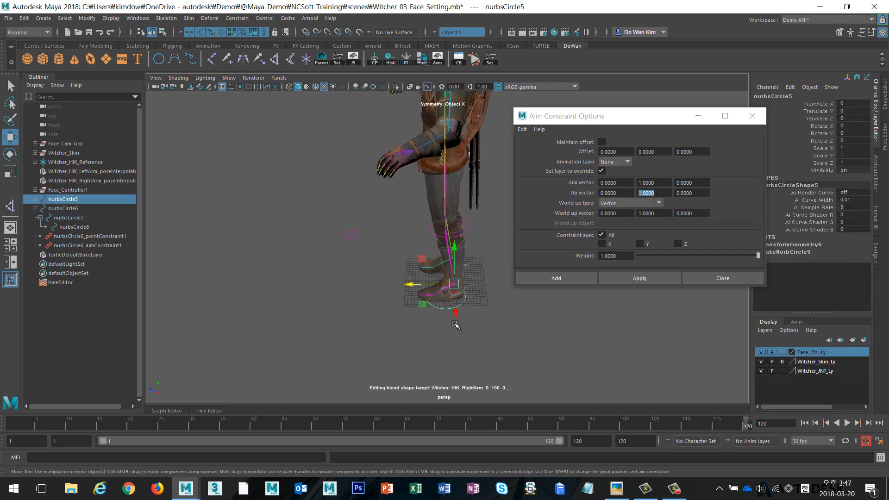
pyautogui.moveTo(422, 283); pyautogui.dragTo(377, 233)
pyautogui.hotkey('ctrl', 'z')
# Pole-vector constrain the left leg's IK handle to nurbsCircle8 in front of the knee and dismiss the Aim Constraint options.
pyautogui.click(346, 245)
pyautogui.moveTo(322, 209); pyautogui.dragTo(341, 287)
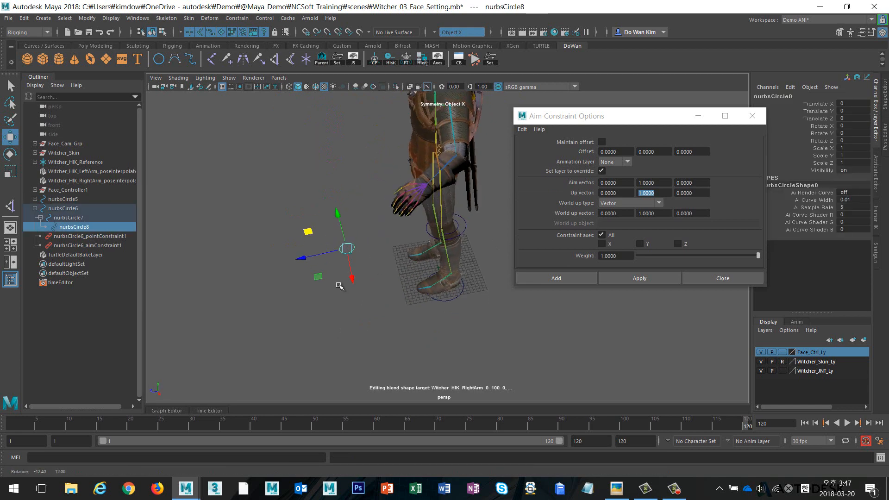
pyautogui.keyDown('alt'); pyautogui.moveTo(341, 286); pyautogui.dragTo(402, 289, button='right'); pyautogui.keyUp('alt')
pyautogui.keyDown('alt'); pyautogui.moveTo(434, 303); pyautogui.dragTo(450, 321); pyautogui.keyUp('alt')
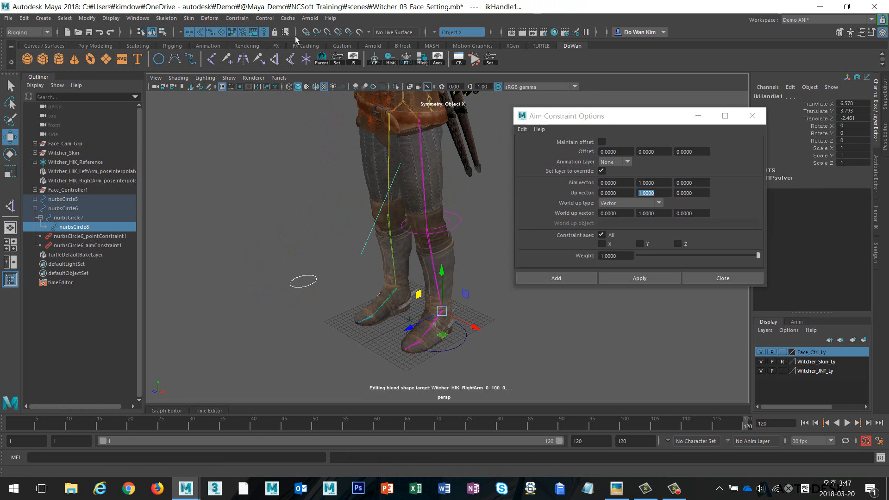
pyautogui.click(237, 18)
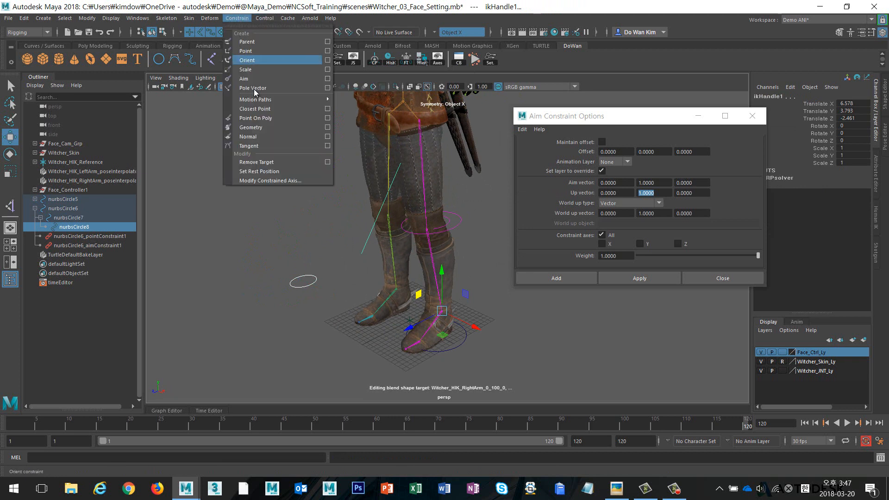
pyautogui.click(282, 88)
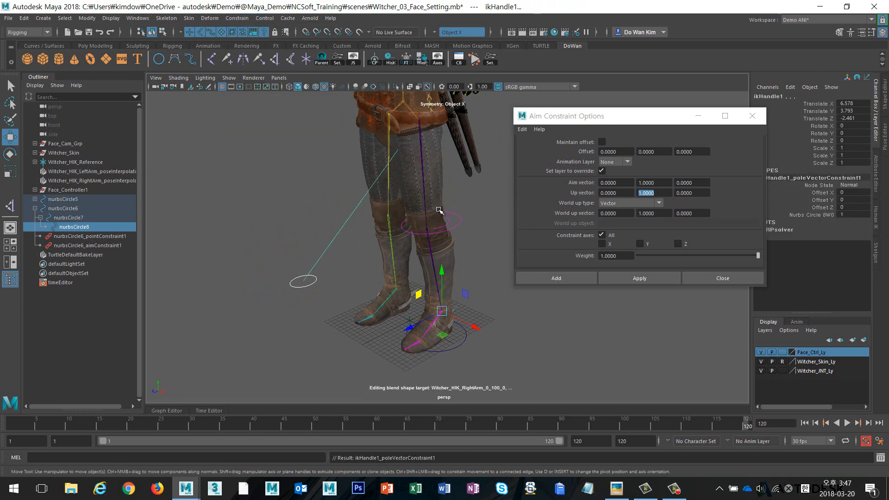
pyautogui.click(711, 279)
# Try moving the left foot control to about 13.3 in Y and 11.5 in Z and rotating it, and undo the changes.
pyautogui.keyDown('alt'); pyautogui.moveTo(597, 319); pyautogui.dragTo(529, 327); pyautogui.keyUp('alt')
pyautogui.click(530, 326)
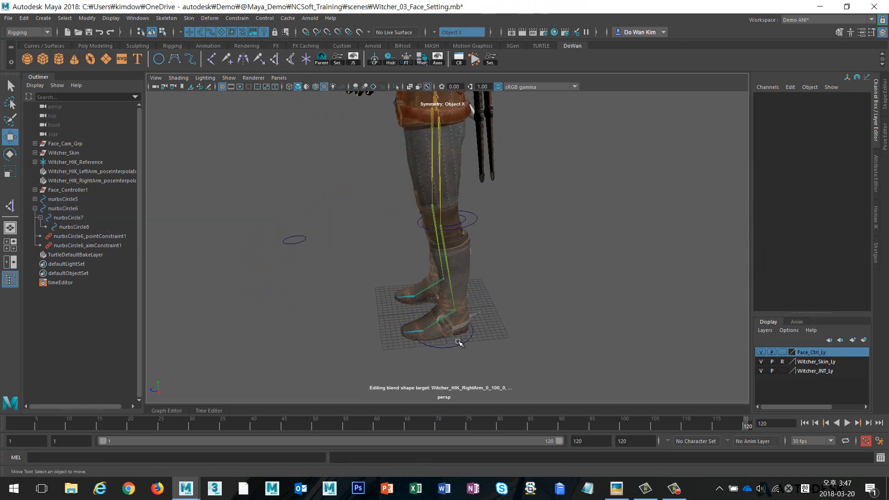
pyautogui.click(459, 342)
pyautogui.moveTo(422, 291); pyautogui.dragTo(434, 183)
pyautogui.press('e')
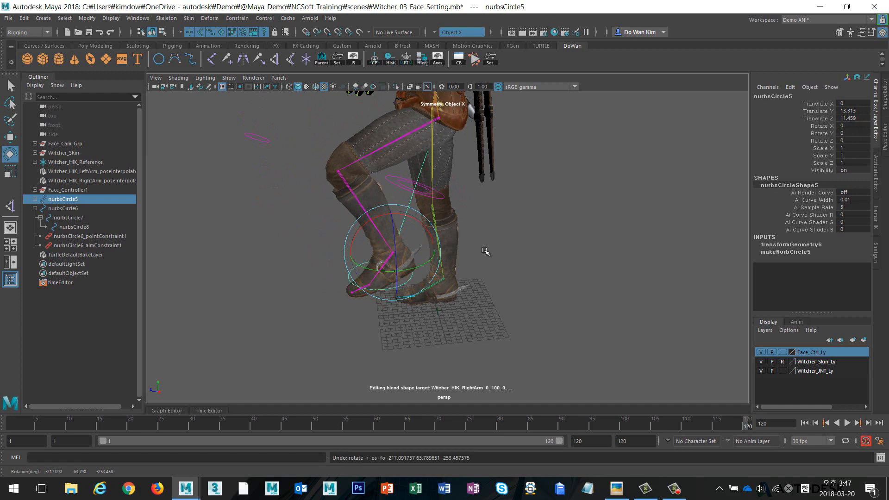
pyautogui.hotkey('ctrl', 'z')
pyautogui.hotkey('ctrl', 'z')
pyautogui.hotkey('ctrl', 'z')
pyautogui.click(592, 260)
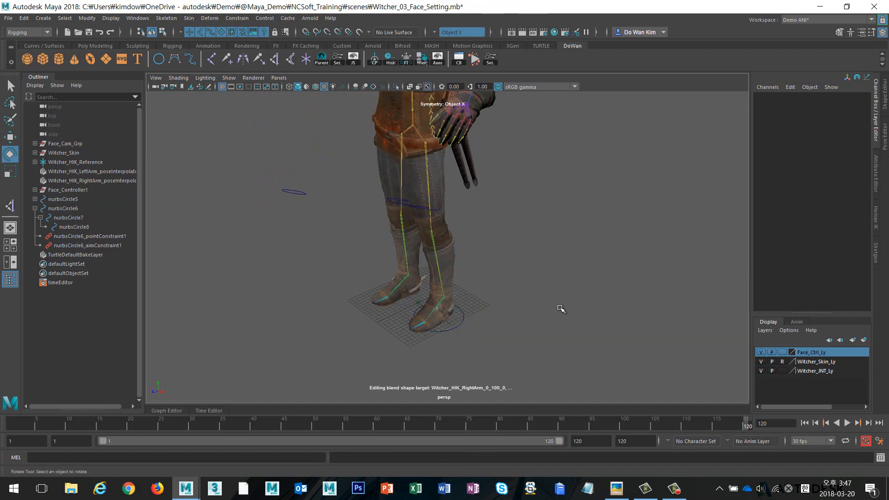
# Try rotating the left foot control about 53 degrees around Y, and undo the rotation.
pyautogui.keyDown('alt'); pyautogui.moveTo(559, 306); pyautogui.dragTo(482, 317); pyautogui.keyUp('alt')
pyautogui.click(465, 318)
pyautogui.keyDown('alt'); pyautogui.moveTo(377, 273); pyautogui.dragTo(432, 331); pyautogui.keyUp('alt')
pyautogui.press('w')
pyautogui.hotkey('ctrl', 'z')
pyautogui.press('e')
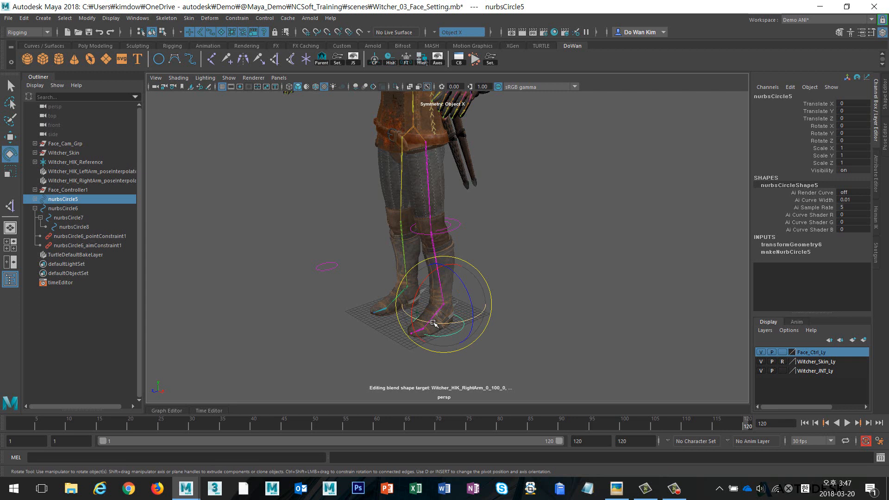
pyautogui.moveTo(438, 324); pyautogui.dragTo(444, 323)
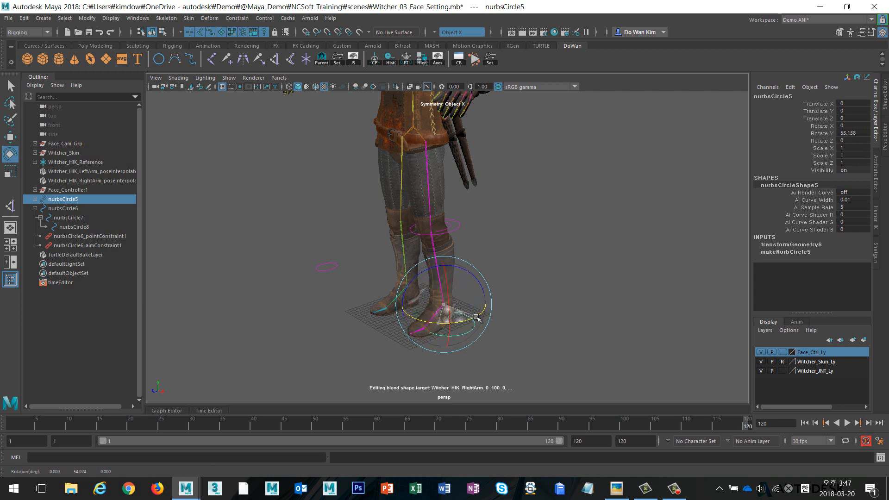
pyautogui.hotkey('ctrl', 'z')
# Try rotating the left foot control around Z and around X, undoing each rotation.
pyautogui.moveTo(477, 318); pyautogui.dragTo(466, 300)
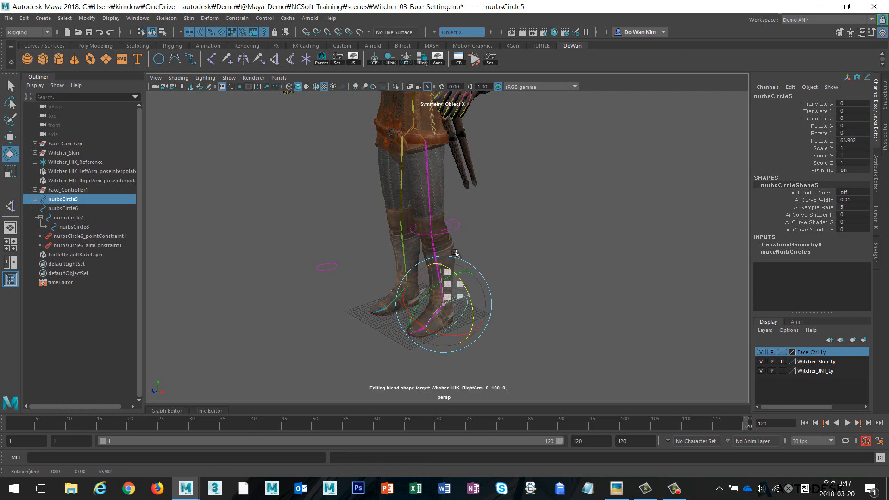
pyautogui.moveTo(454, 252); pyautogui.dragTo(447, 308)
pyautogui.hotkey('ctrl', 'z')
pyautogui.moveTo(425, 279); pyautogui.dragTo(422, 309)
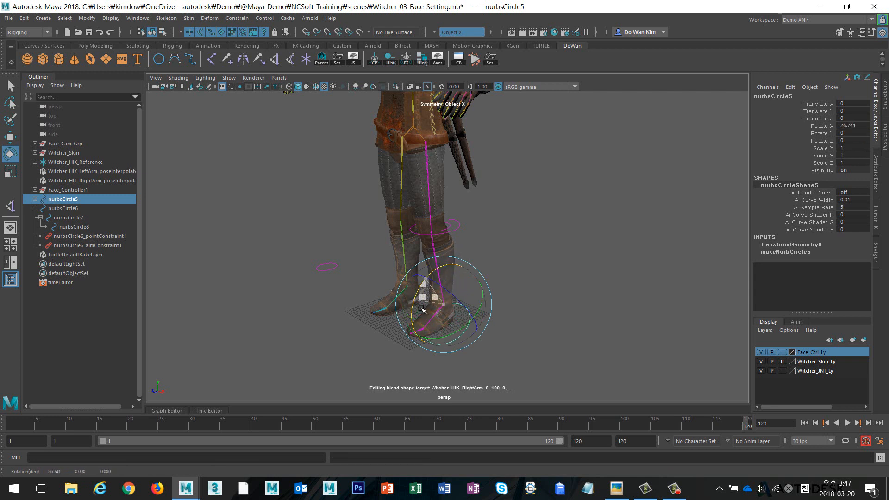
pyautogui.hotkey('ctrl', 'z')
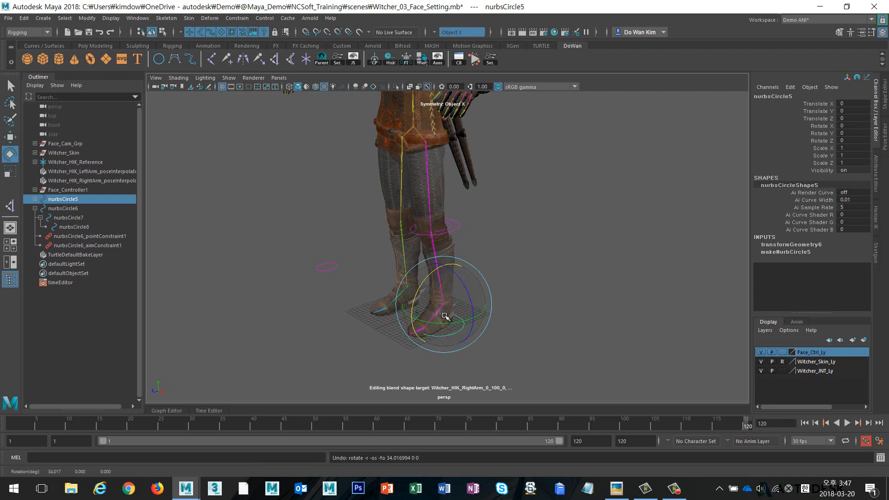
# Try turning the left foot control about 47 degrees around Y and rotating it once more, undoing both rotations.
pyautogui.moveTo(435, 322); pyautogui.dragTo(470, 319)
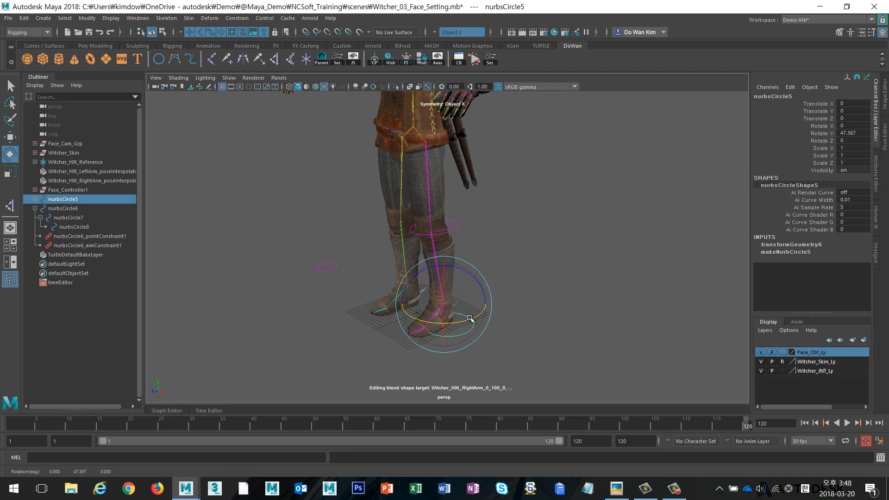
pyautogui.hotkey('ctrl', 'z')
pyautogui.keyDown('alt'); pyautogui.moveTo(392, 307); pyautogui.dragTo(516, 267, button='right'); pyautogui.keyUp('alt')
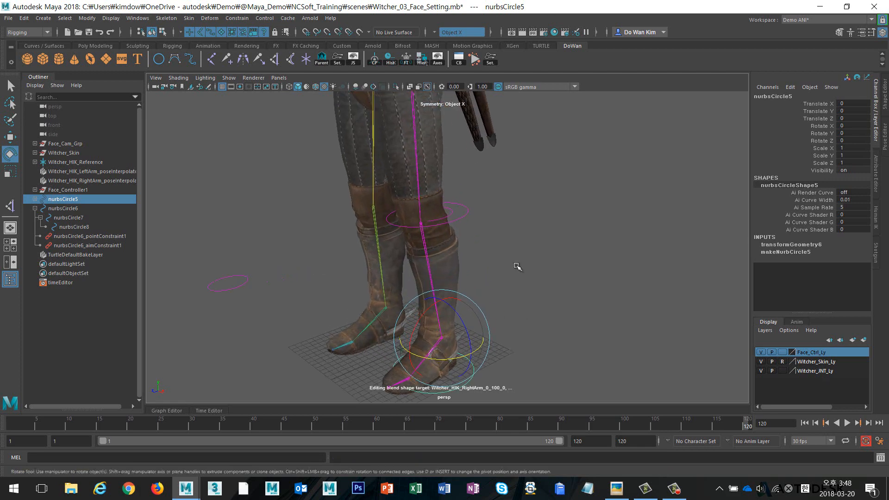
pyautogui.click(454, 213)
pyautogui.click(471, 362)
pyautogui.keyDown('alt'); pyautogui.moveTo(681, 230); pyautogui.dragTo(571, 235, button='right'); pyautogui.keyUp('alt')
pyautogui.moveTo(453, 334); pyautogui.dragTo(460, 327)
pyautogui.hotkey('ctrl', 'z')
# Try rotating the middle knee circle, nurbsCircle7, around Y, undo the rotation and clear the selection.
pyautogui.click(453, 223)
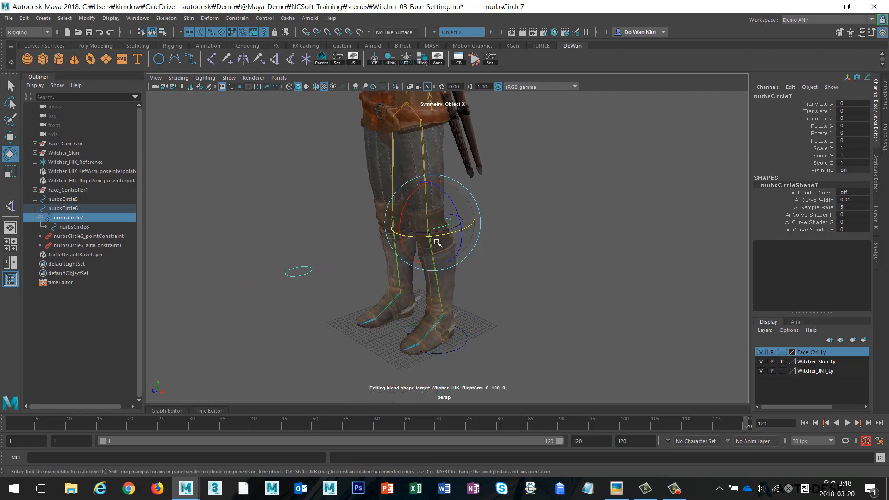
pyautogui.moveTo(429, 237); pyautogui.dragTo(450, 235)
pyautogui.hotkey('ctrl', 'z')
pyautogui.click(579, 299)
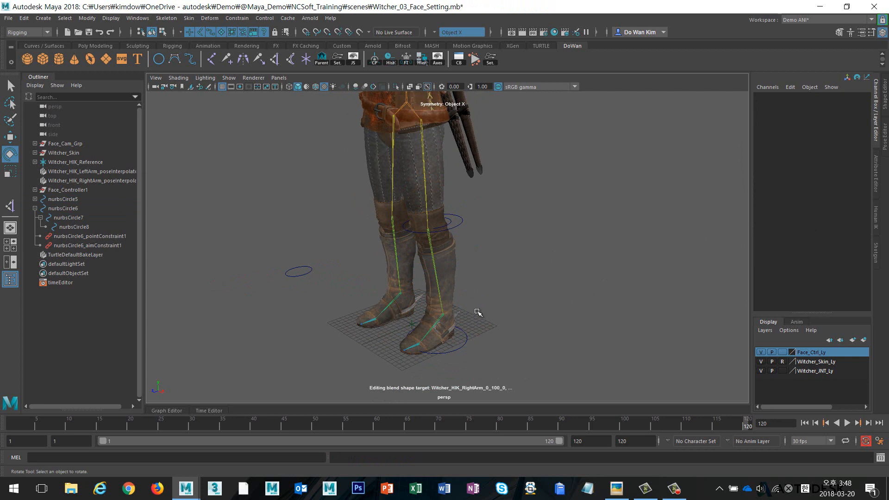
# Orient-constrain nurbsCircle7 at the knee to the foot control nurbsCircle5 on the Y axis only, with Maintain offset on.
pyautogui.click(450, 220)
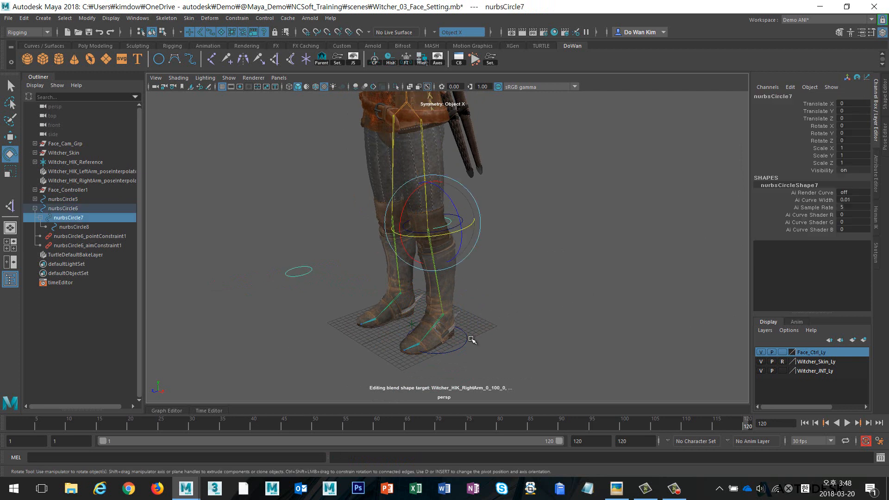
pyautogui.click(457, 349)
pyautogui.press('q')
pyautogui.keyDown('shift'); pyautogui.click(450, 221); pyautogui.keyUp('shift')
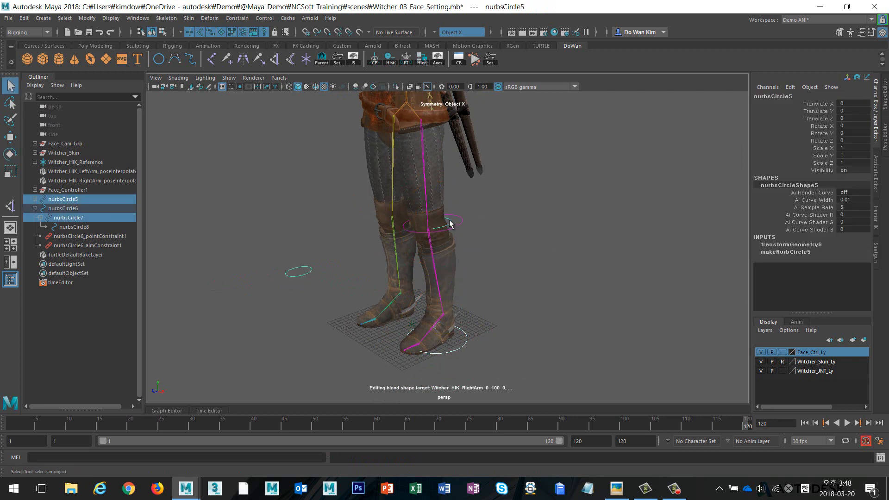
pyautogui.click(236, 18)
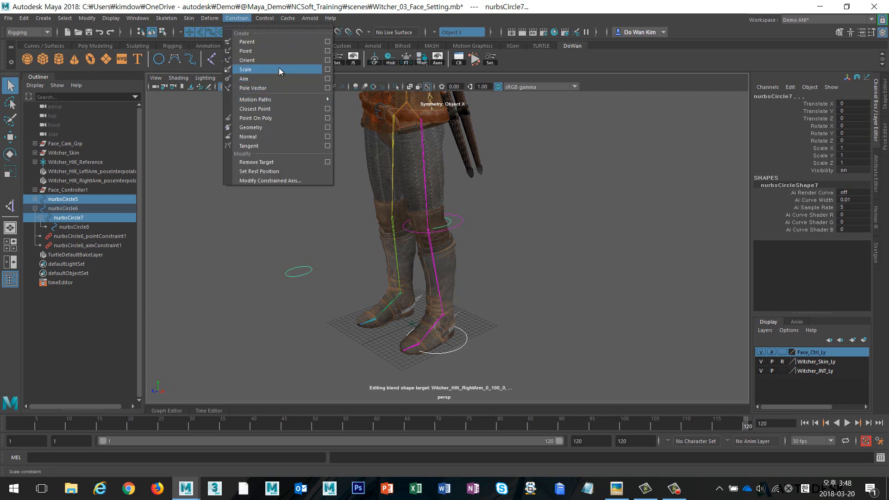
pyautogui.click(327, 60)
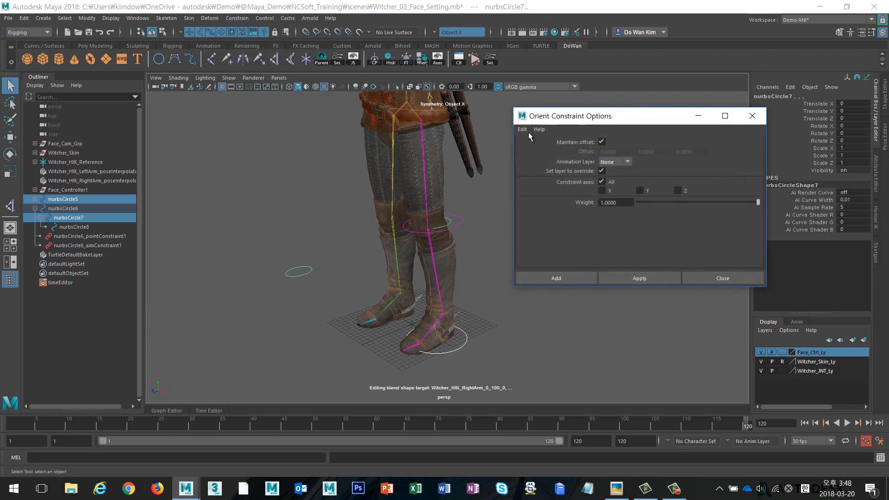
pyautogui.click(522, 130)
pyautogui.click(524, 147)
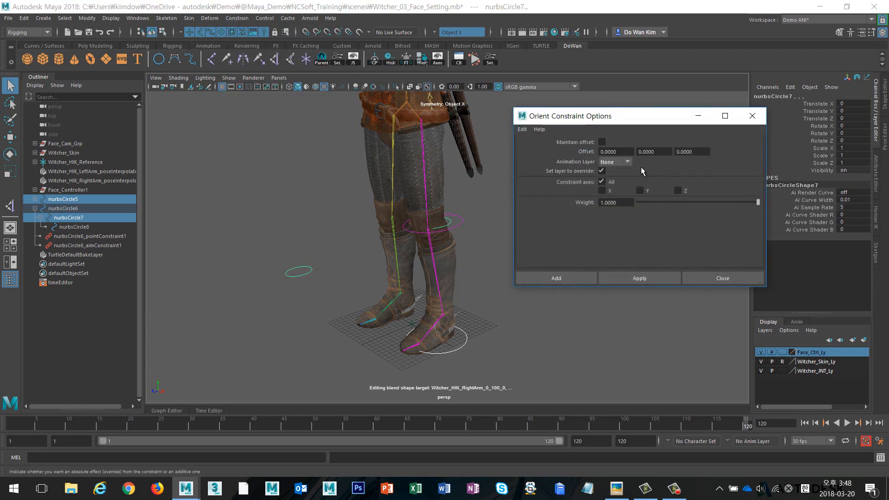
pyautogui.click(602, 142)
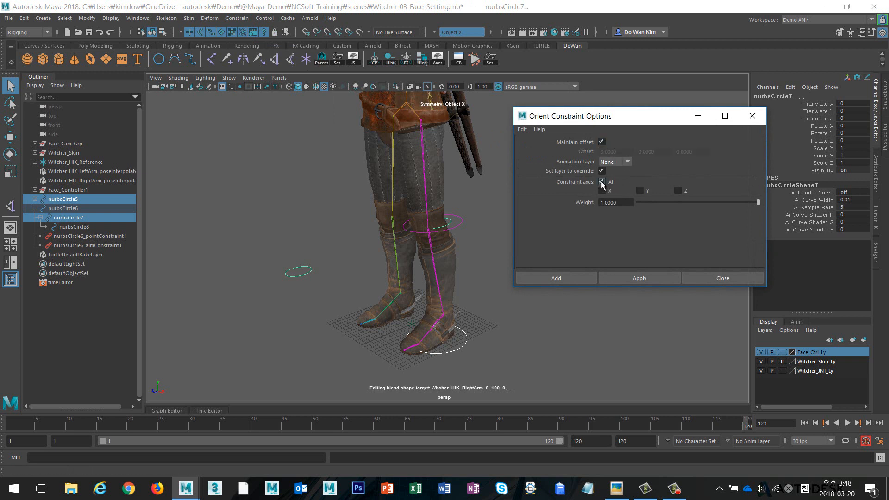
pyautogui.click(635, 279)
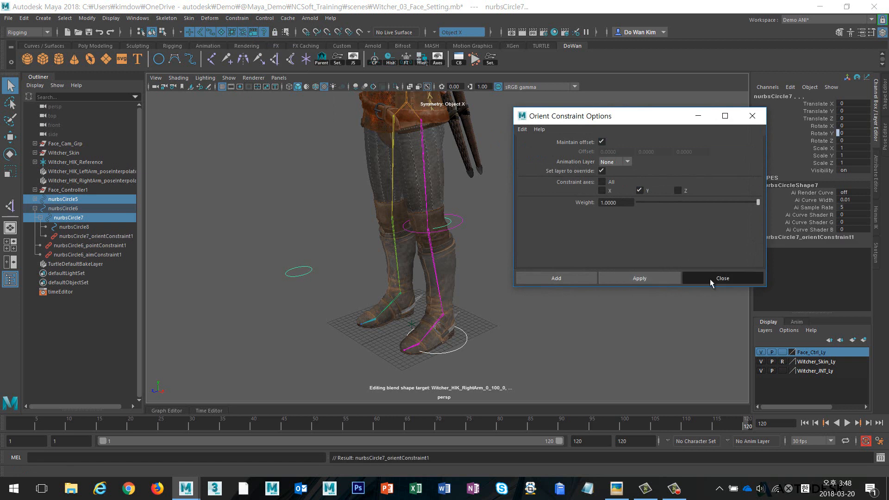
pyautogui.click(709, 279)
# Try rotating the left foot control about 30 degrees around Z and 33 degrees around Y, undoing both rotations.
pyautogui.click(474, 347)
pyautogui.click(456, 348)
pyautogui.press('e')
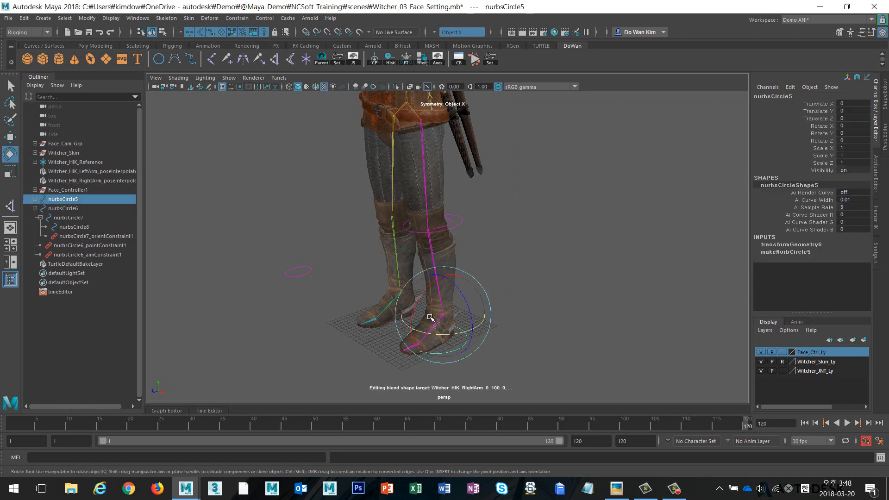
pyautogui.moveTo(418, 320); pyautogui.dragTo(468, 285)
pyautogui.hotkey('ctrl', 'z')
pyautogui.hotkey('ctrl', 'z')
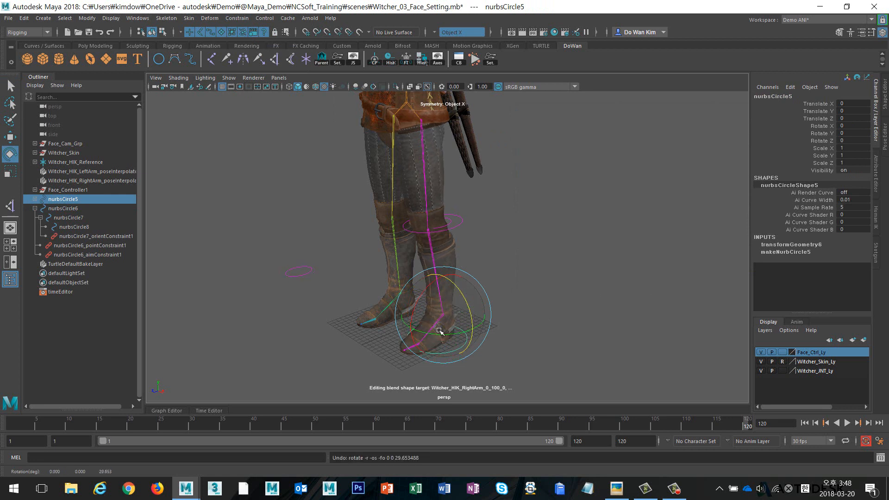
pyautogui.moveTo(434, 334); pyautogui.dragTo(463, 332)
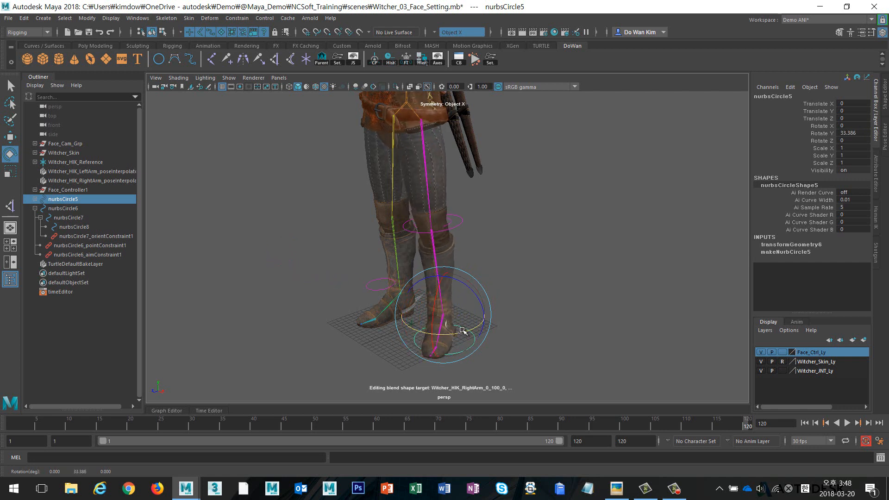
pyautogui.hotkey('ctrl', 'z')
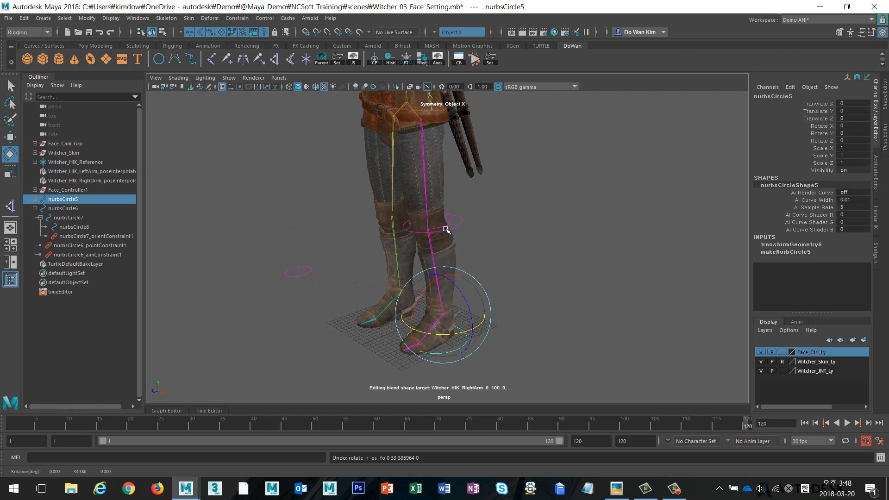
# Review the Add Attribute options for the left foot control, close them without adding anything and clear the selection.
pyautogui.click(84, 18)
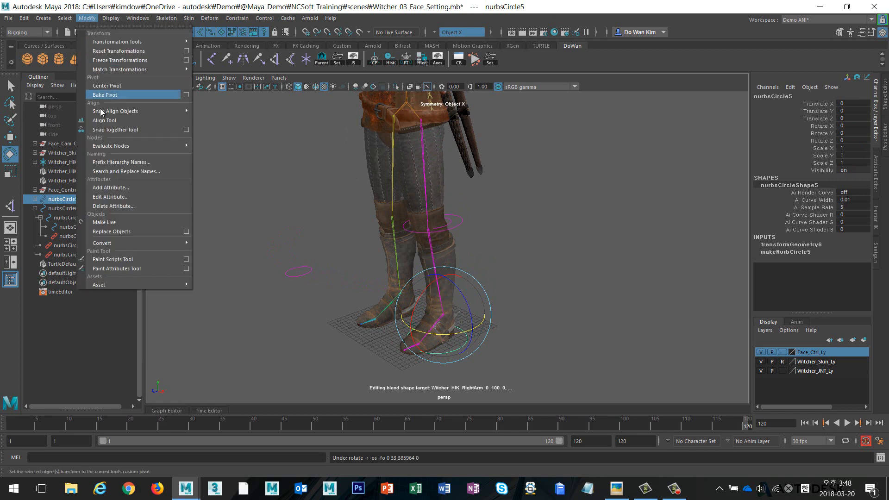
pyautogui.click(133, 188)
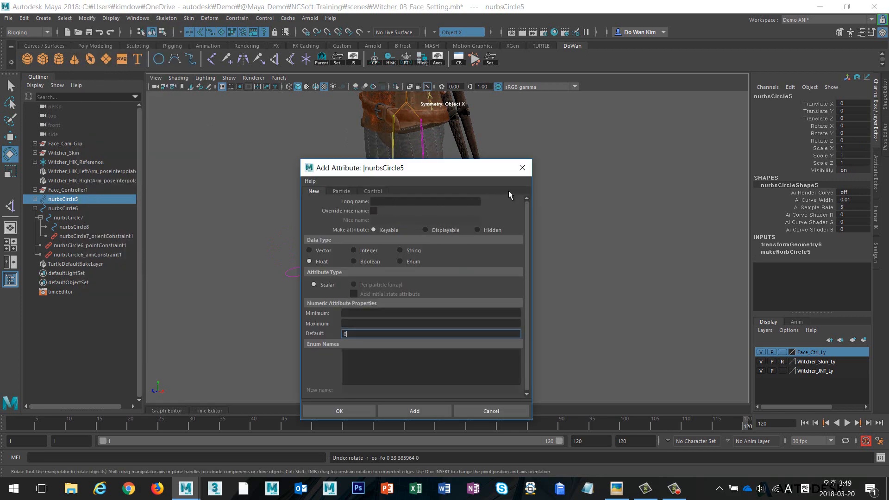
pyautogui.click(521, 168)
pyautogui.click(660, 301)
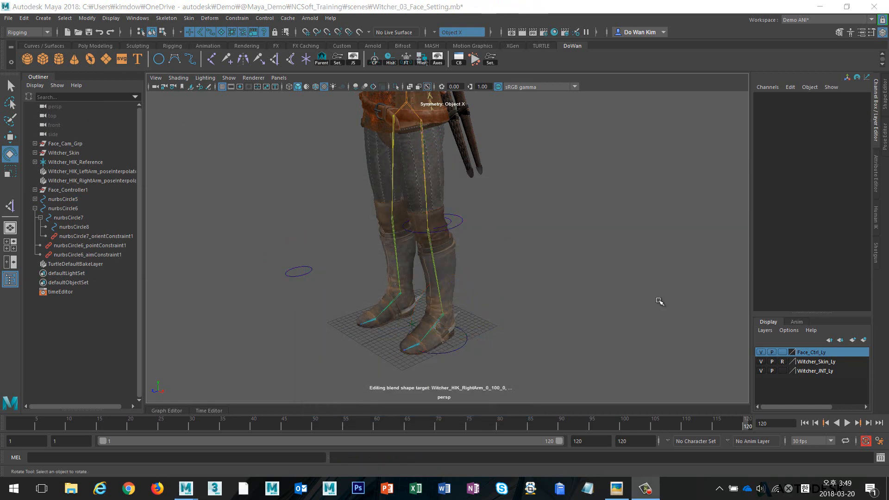
# Try rotating the right upper leg joint, Witcher_HIK_RightUpLeg, about -24 degrees around X, undo the rotation and clear the selection.
pyautogui.scroll(-5, 517, 265)
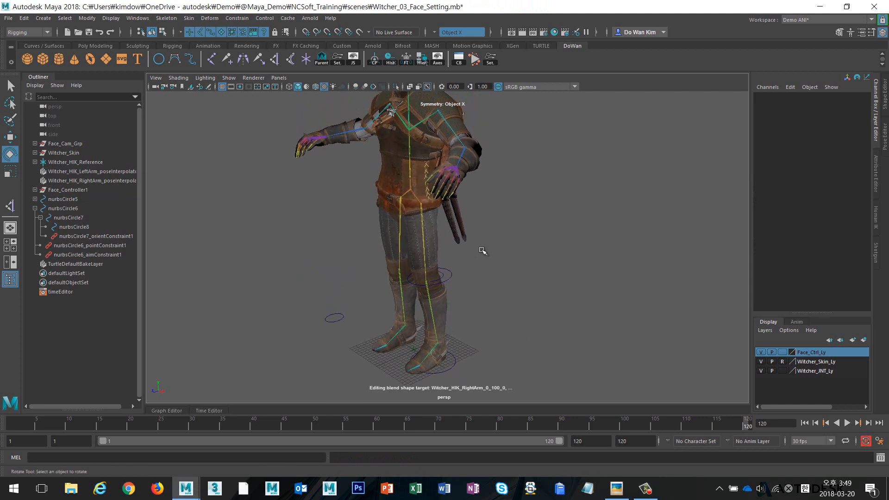
pyautogui.keyDown('alt'); pyautogui.moveTo(480, 249); pyautogui.dragTo(482, 315, button='middle'); pyautogui.keyUp('alt')
pyautogui.keyDown('alt'); pyautogui.moveTo(409, 273); pyautogui.dragTo(522, 282); pyautogui.keyUp('alt')
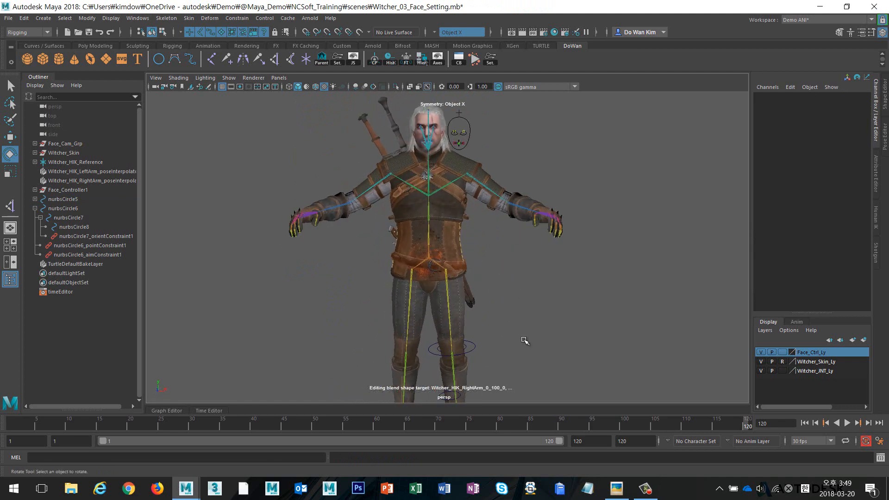
pyautogui.keyDown('alt'); pyautogui.moveTo(526, 339); pyautogui.dragTo(523, 249, button='middle'); pyautogui.keyUp('alt')
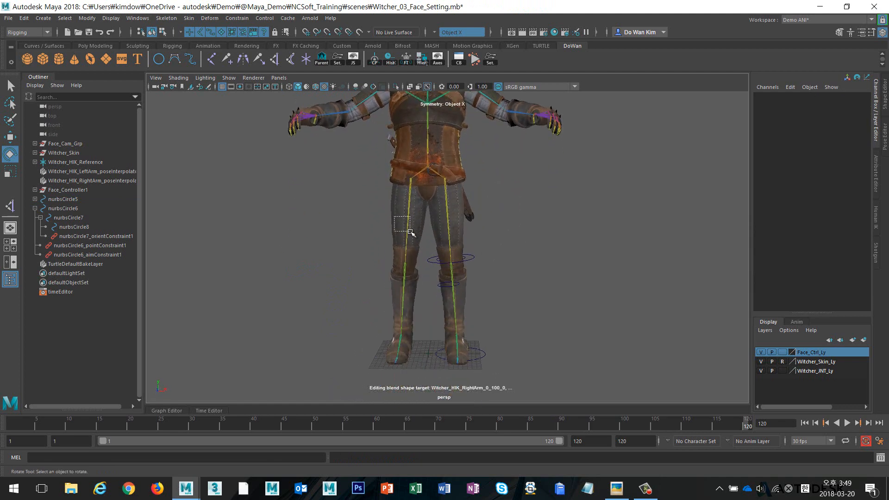
pyautogui.moveTo(411, 233); pyautogui.dragTo(411, 233)
pyautogui.moveTo(435, 178); pyautogui.dragTo(417, 181)
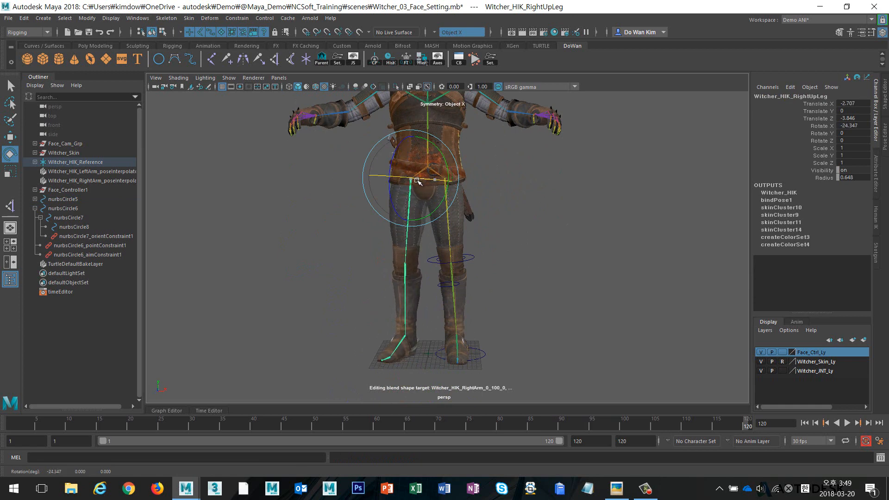
pyautogui.keyDown('alt'); pyautogui.moveTo(474, 204); pyautogui.dragTo(463, 311); pyautogui.keyUp('alt')
pyautogui.hotkey('ctrl', 'z')
pyautogui.keyDown('alt'); pyautogui.moveTo(517, 261); pyautogui.dragTo(520, 274); pyautogui.keyUp('alt')
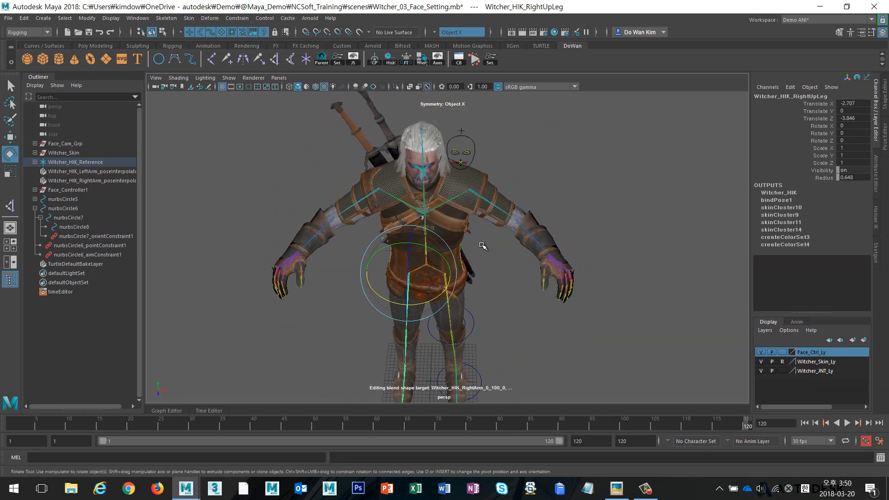
pyautogui.moveTo(578, 238)
pyautogui.keyDown('alt'); pyautogui.mouseDown()
pyautogui.moveTo(514, 263)
pyautogui.moveTo(476, 258)
pyautogui.moveTo(571, 248)
pyautogui.mouseUp(); pyautogui.keyUp('alt')
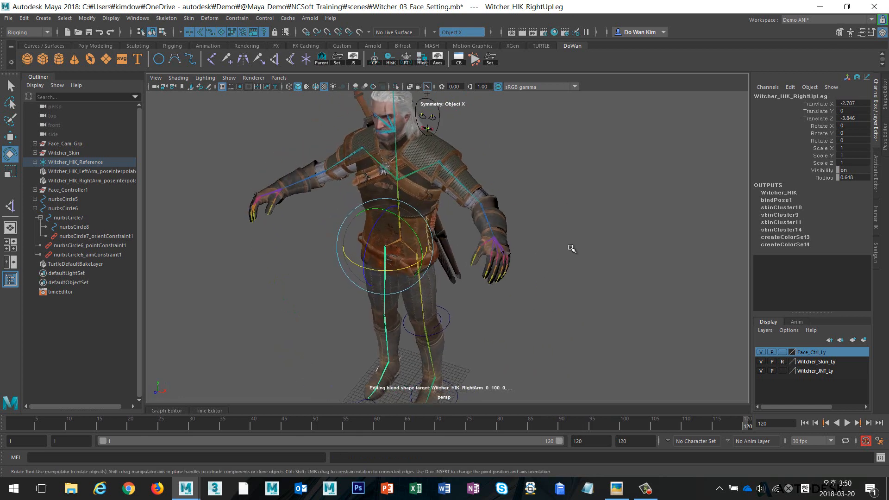
pyautogui.click(577, 245)
# Create a Rotate-Plane Solver IK handle from the left upper arm joint, Witcher_HIK_LeftArm, to the left wrist joint and clear the selection.
pyautogui.keyDown('alt'); pyautogui.moveTo(555, 252); pyautogui.dragTo(585, 253, button='right'); pyautogui.keyUp('alt')
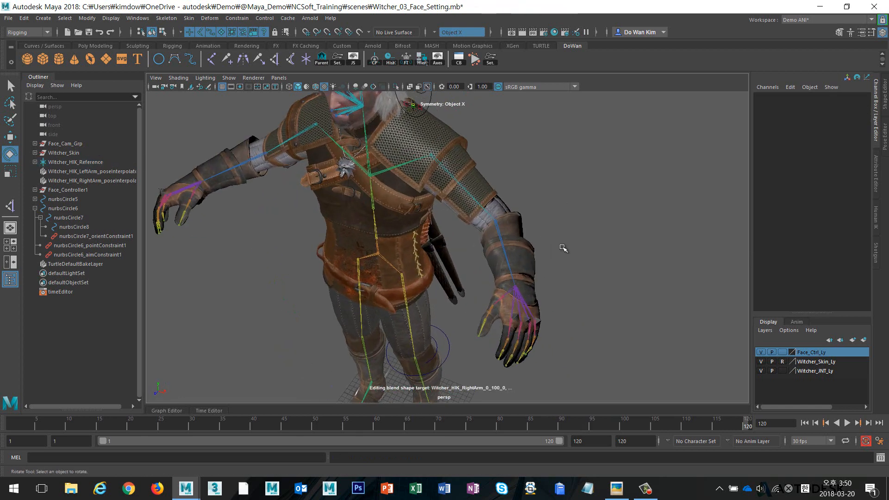
pyautogui.click(166, 18)
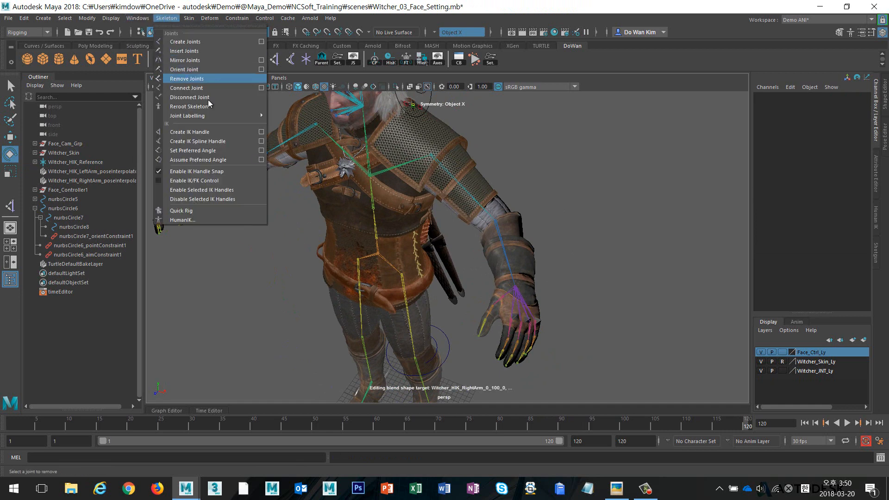
pyautogui.click(262, 133)
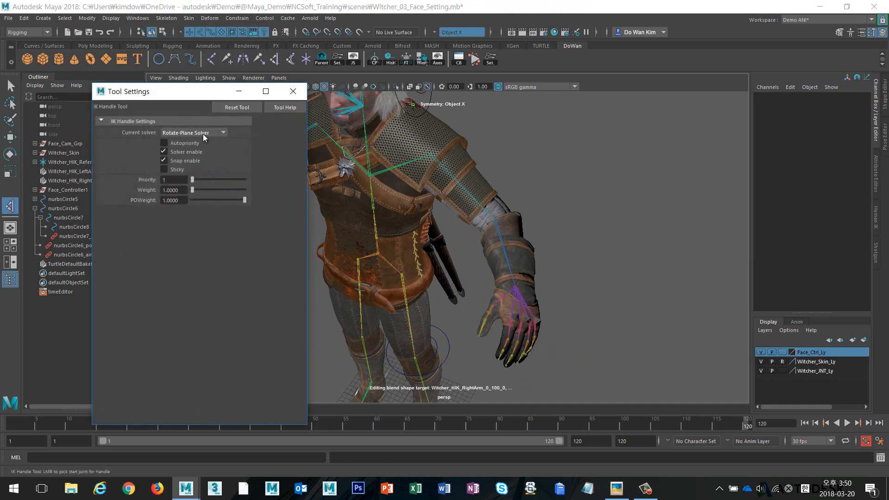
pyautogui.click(430, 152)
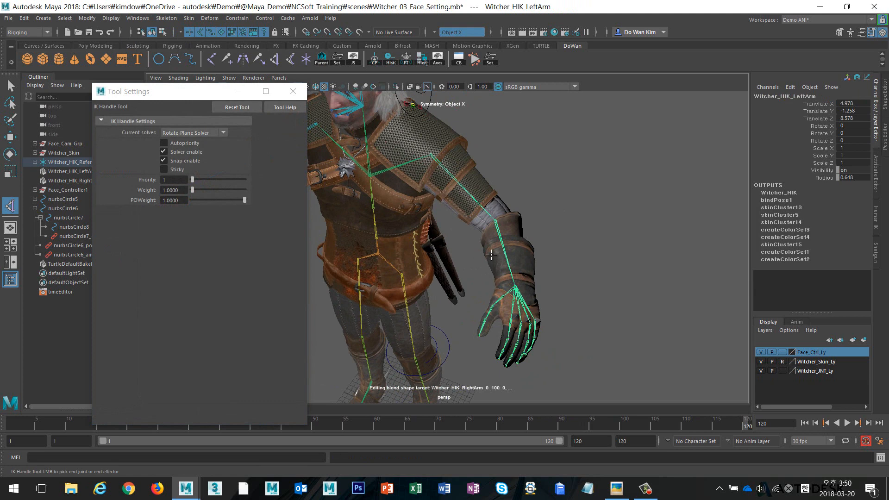
pyautogui.click(515, 286)
pyautogui.click(293, 89)
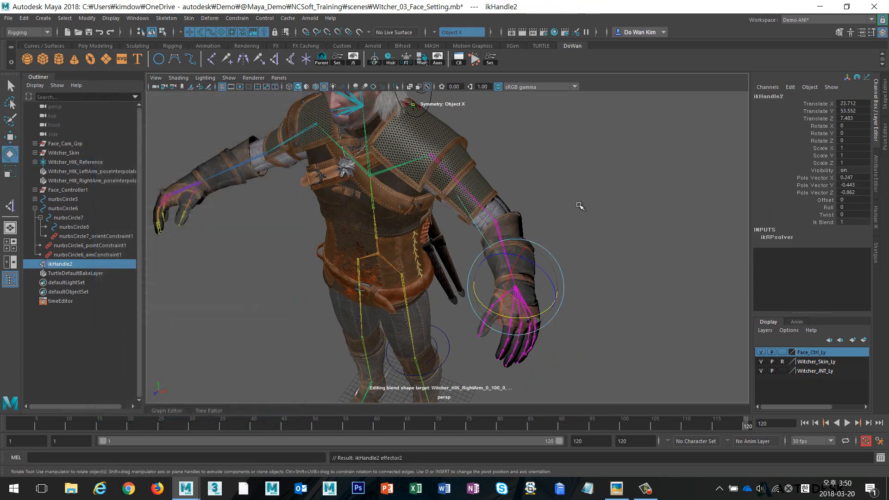
pyautogui.press('e')
pyautogui.click(608, 228)
# Hide the Witcher_Skin_Ly layer, create a locator and snap it to the left elbow joint.
pyautogui.keyDown('alt'); pyautogui.moveTo(608, 228); pyautogui.dragTo(455, 240); pyautogui.keyUp('alt')
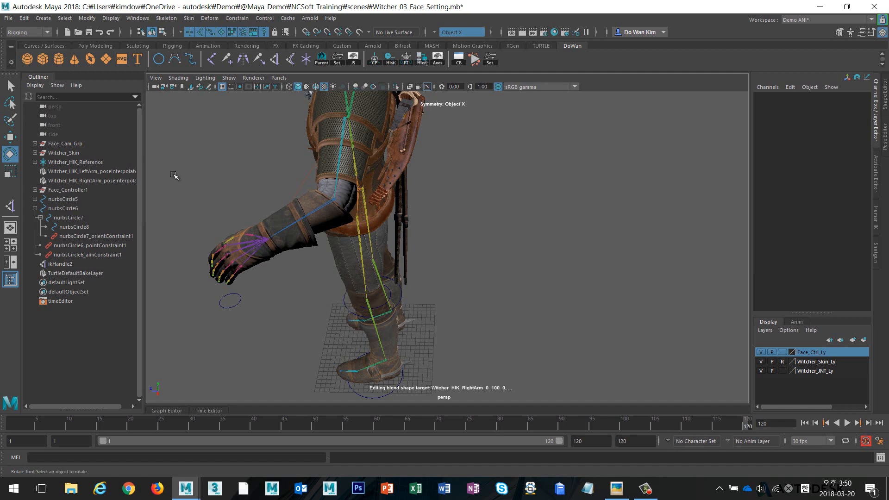
pyautogui.keyDown('alt'); pyautogui.moveTo(260, 182); pyautogui.dragTo(574, 185); pyautogui.keyUp('alt')
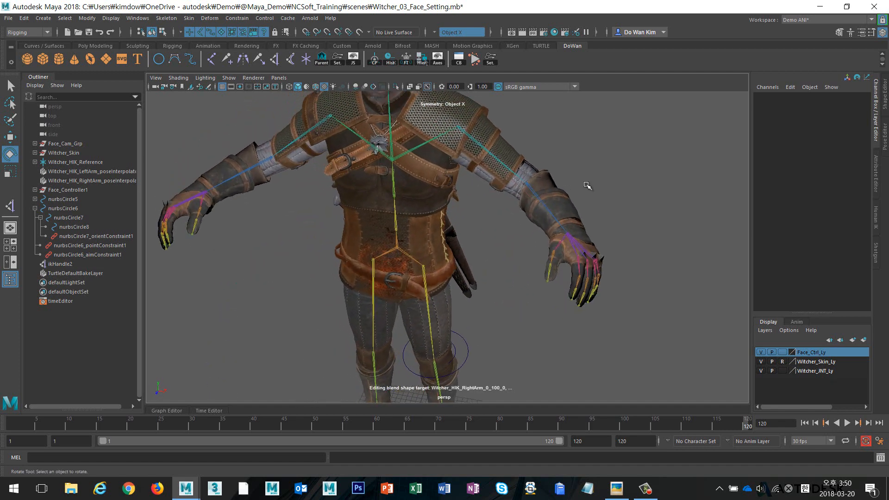
pyautogui.click(760, 362)
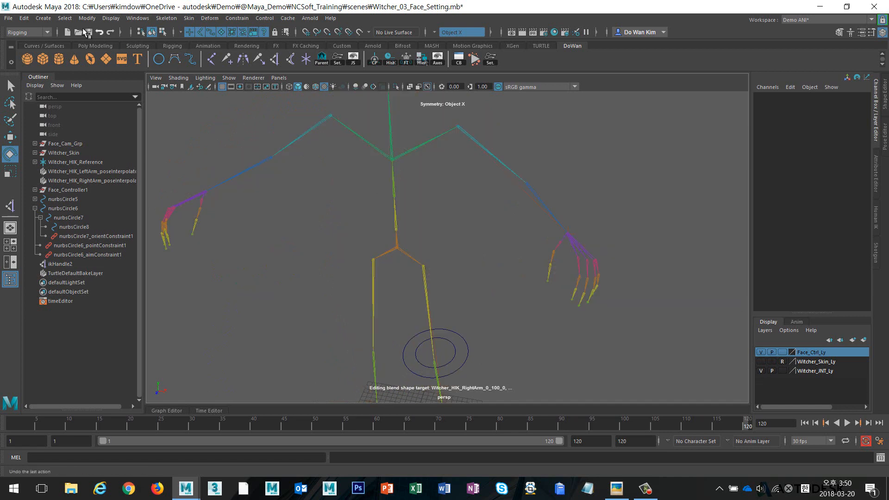
pyautogui.click(43, 18)
pyautogui.click(71, 154)
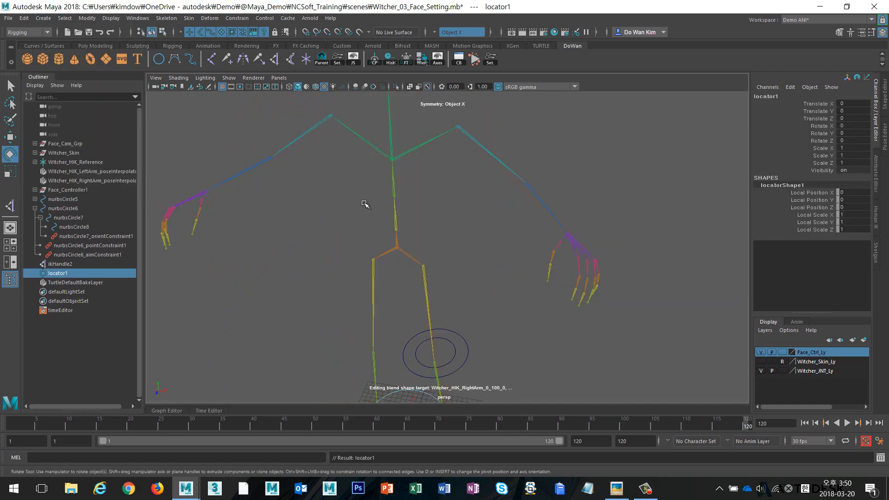
pyautogui.press('w')
pyautogui.press('v')
pyautogui.middleClick(527, 183)
# Move the locator back behind the left elbow to about -16.29 on Translate Z and freeze its transformations.
pyautogui.keyDown('alt'); pyautogui.moveTo(570, 185); pyautogui.dragTo(449, 184); pyautogui.keyUp('alt')
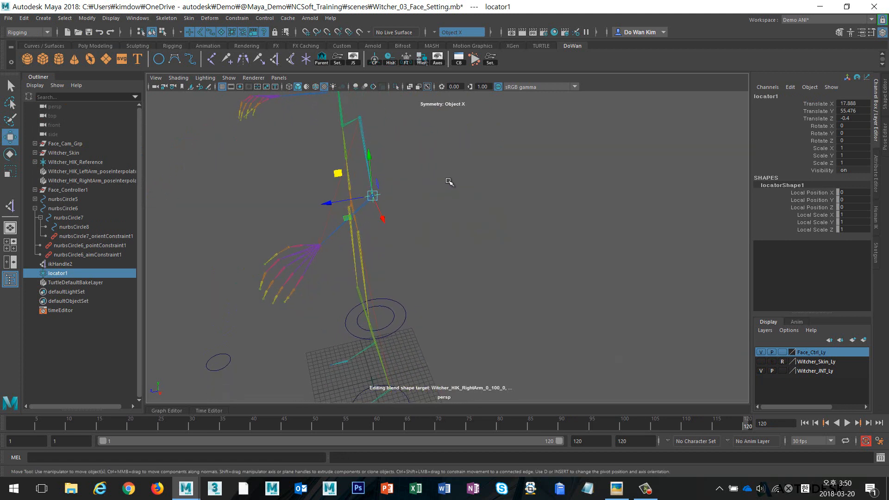
pyautogui.keyDown('alt'); pyautogui.moveTo(468, 260); pyautogui.dragTo(483, 193); pyautogui.keyUp('alt')
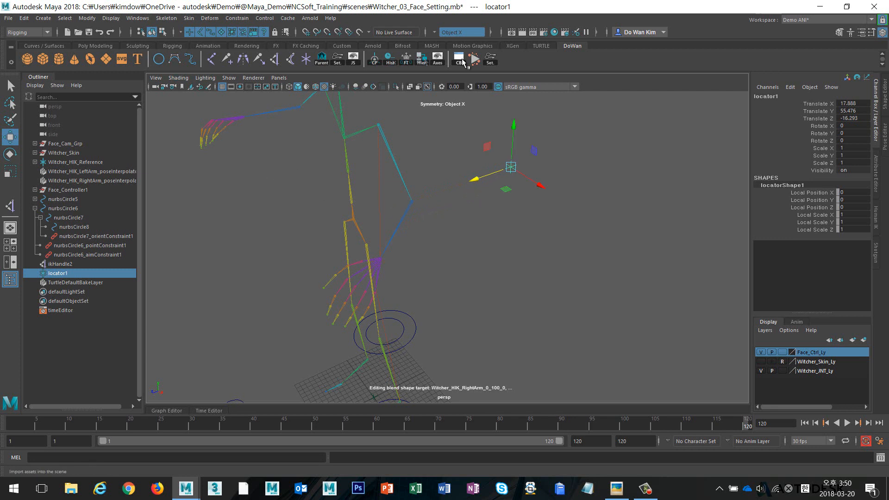
pyautogui.click(420, 58)
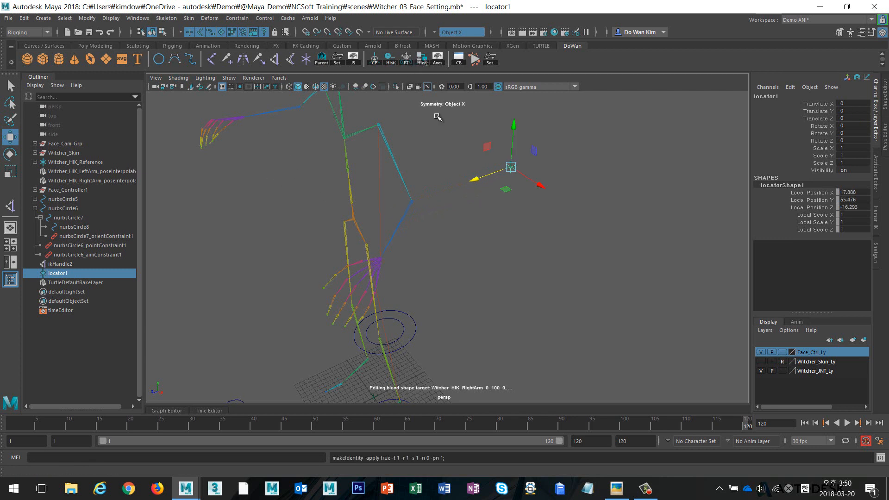
# Show the Witcher_Skin_Ly layer and try a Pole Vector constraint from locator1 to ikHandle2, undoing and repeating it.
pyautogui.click(760, 362)
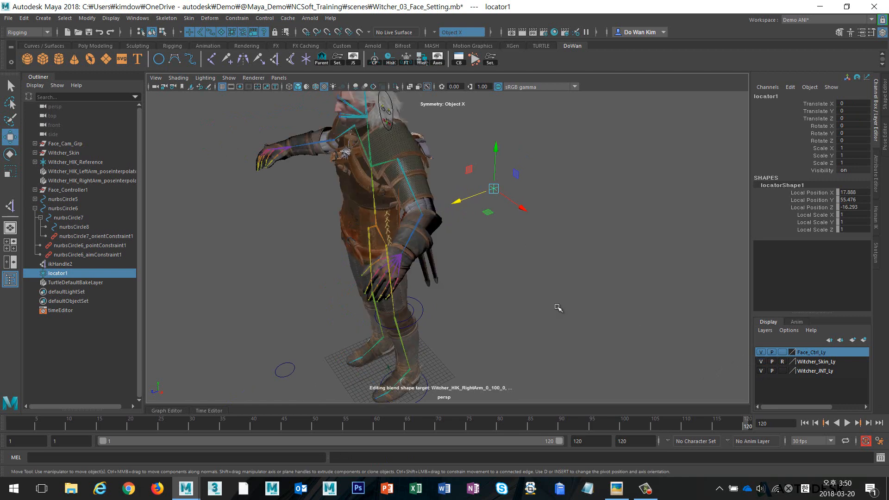
pyautogui.keyDown('alt'); pyautogui.moveTo(496, 287); pyautogui.dragTo(539, 288); pyautogui.keyUp('alt')
pyautogui.click(512, 165)
pyautogui.moveTo(512, 165); pyautogui.dragTo(553, 220)
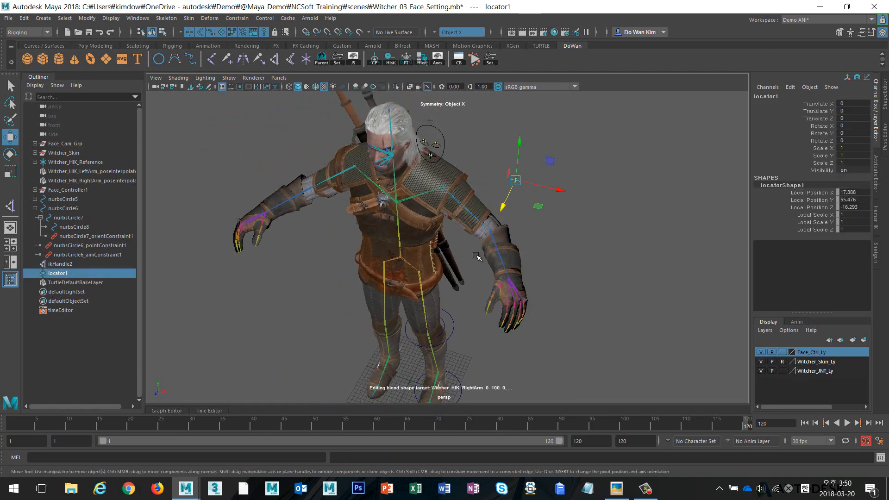
pyautogui.keyDown('shift'); pyautogui.moveTo(477, 256); pyautogui.dragTo(539, 291); pyautogui.keyUp('shift')
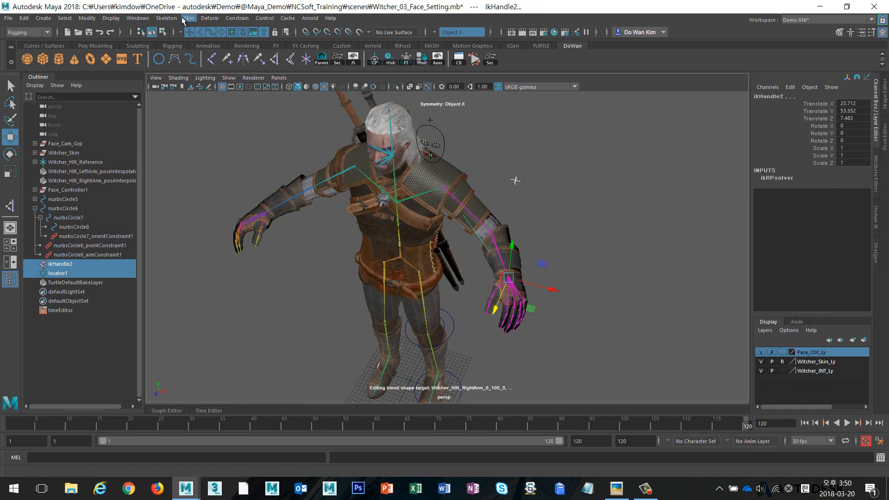
pyautogui.click(237, 18)
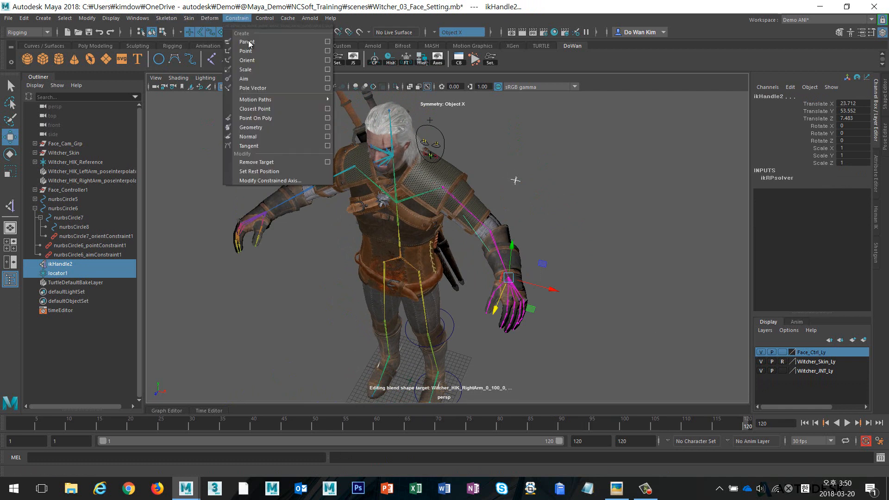
pyautogui.click(276, 87)
pyautogui.scroll(5, 580, 259)
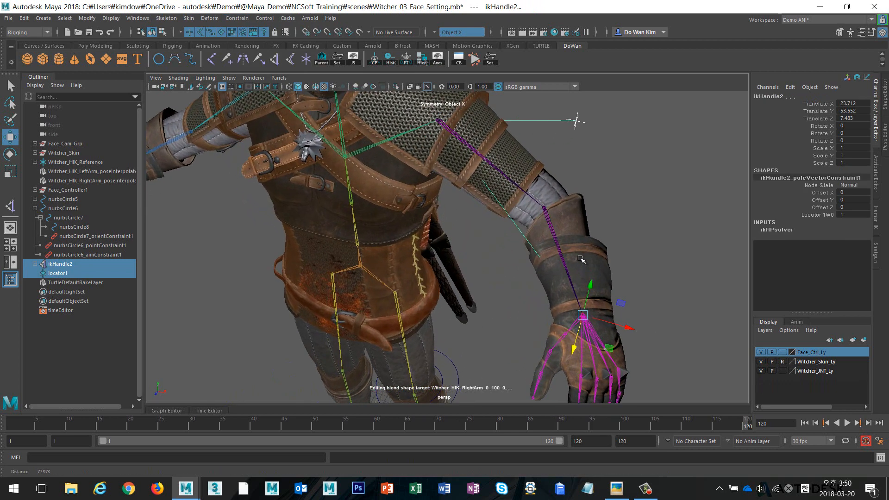
pyautogui.hotkey('ctrl', 'z')
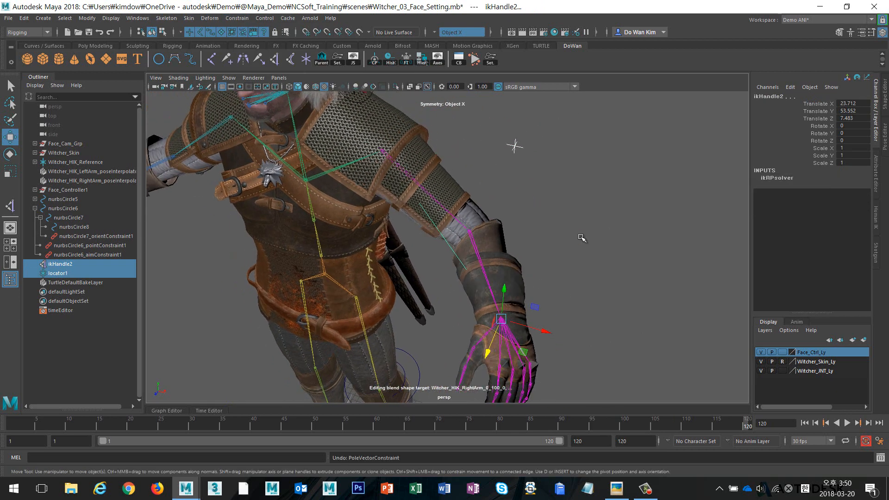
pyautogui.press('g')
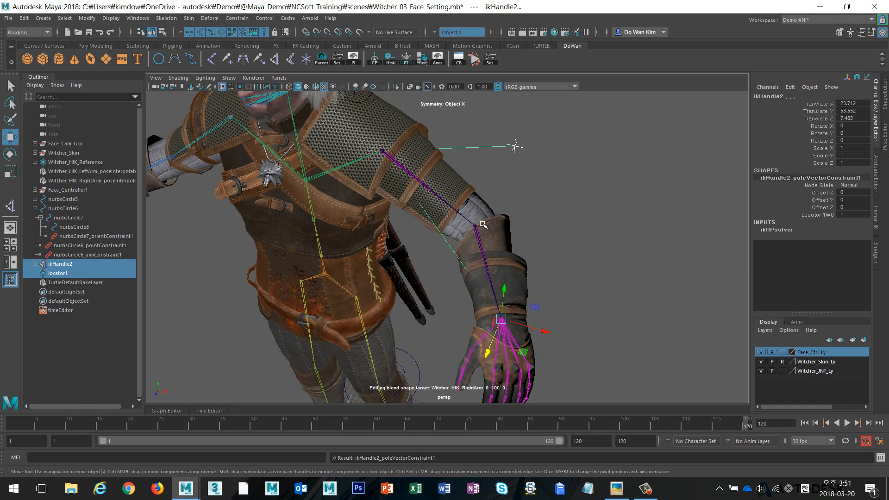
# Move locator1 closer to the left elbow, to about 11.37 on Translate Z, and hide the Witcher_Skin_Ly layer.
pyautogui.click(513, 147)
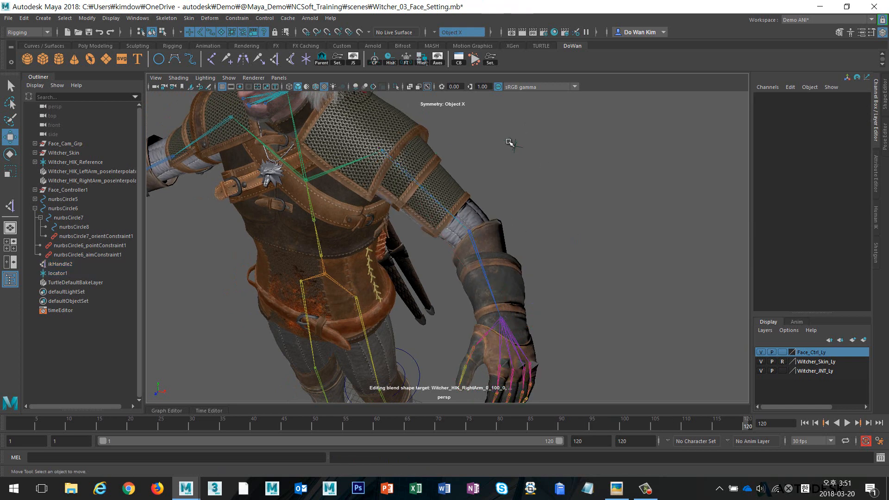
pyautogui.moveTo(515, 148); pyautogui.dragTo(484, 204)
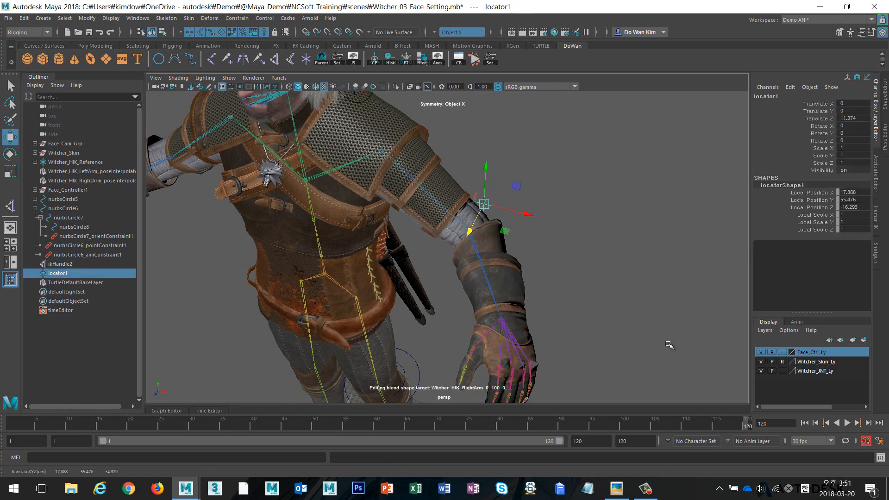
pyautogui.click(759, 361)
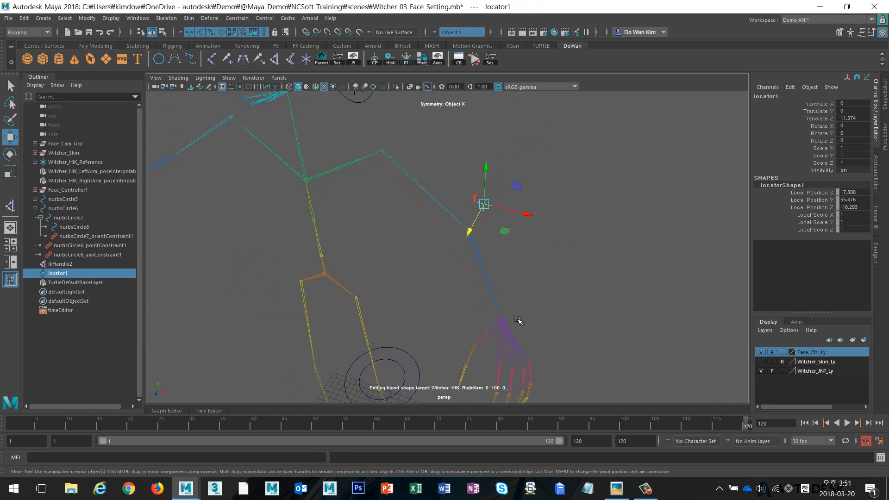
# Select ikHandle2 and examine its pole vector direction at the left shoulder relative to the elbow and locator1.
pyautogui.moveTo(455, 293); pyautogui.dragTo(602, 349)
pyautogui.keyDown('alt'); pyautogui.moveTo(457, 249); pyautogui.dragTo(350, 235); pyautogui.keyUp('alt')
pyautogui.keyDown('alt'); pyautogui.moveTo(350, 235); pyautogui.dragTo(421, 178, button='right'); pyautogui.keyUp('alt')
pyautogui.keyDown('alt'); pyautogui.moveTo(421, 177); pyautogui.dragTo(426, 199, button='middle'); pyautogui.keyUp('alt')
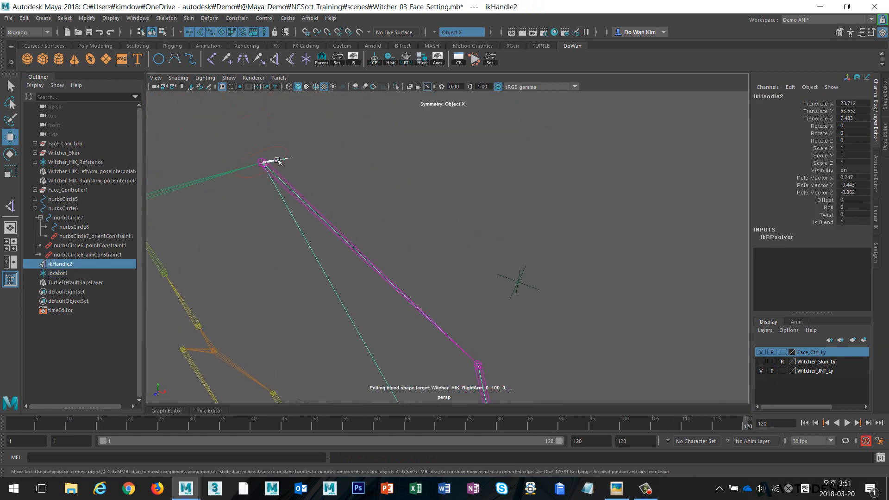
pyautogui.keyDown('alt'); pyautogui.moveTo(416, 168); pyautogui.dragTo(392, 181); pyautogui.keyUp('alt')
pyautogui.keyDown('alt'); pyautogui.moveTo(485, 224); pyautogui.dragTo(373, 221, button='right'); pyautogui.keyUp('alt')
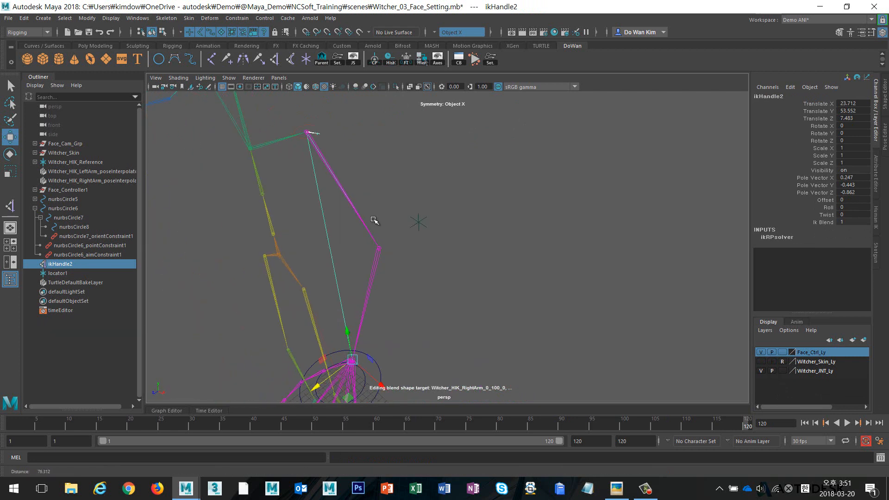
pyautogui.keyDown('alt'); pyautogui.moveTo(428, 224); pyautogui.dragTo(404, 231); pyautogui.keyUp('alt')
# Try constraining ikHandle2 to locator1 behind the left elbow with a Pole Vector constraint.
pyautogui.moveTo(365, 185); pyautogui.dragTo(421, 245)
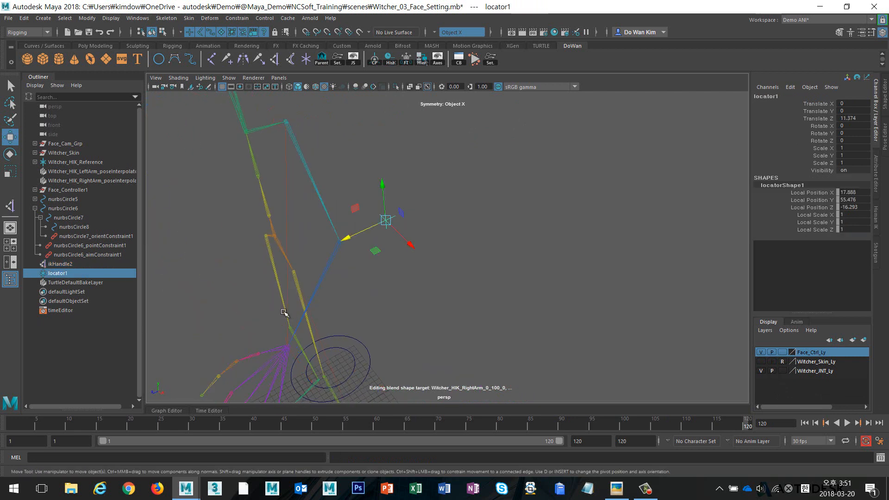
pyautogui.keyDown('shift'); pyautogui.click(287, 346); pyautogui.keyUp('shift')
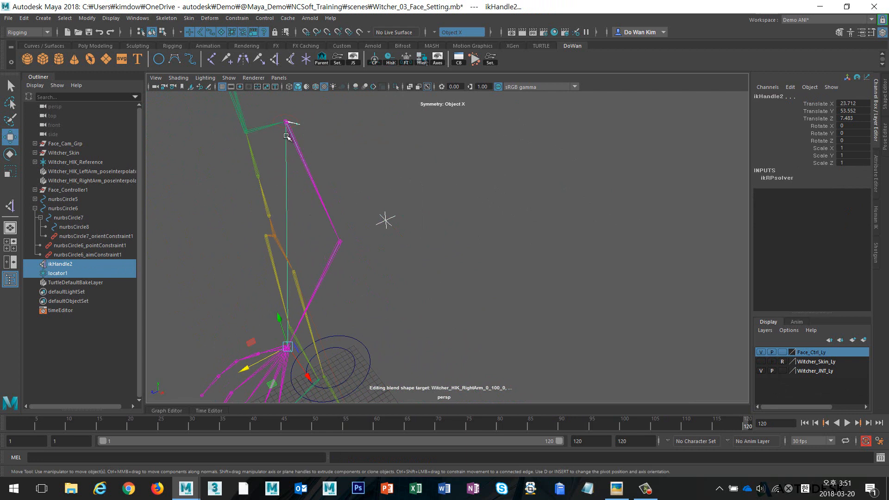
pyautogui.click(237, 18)
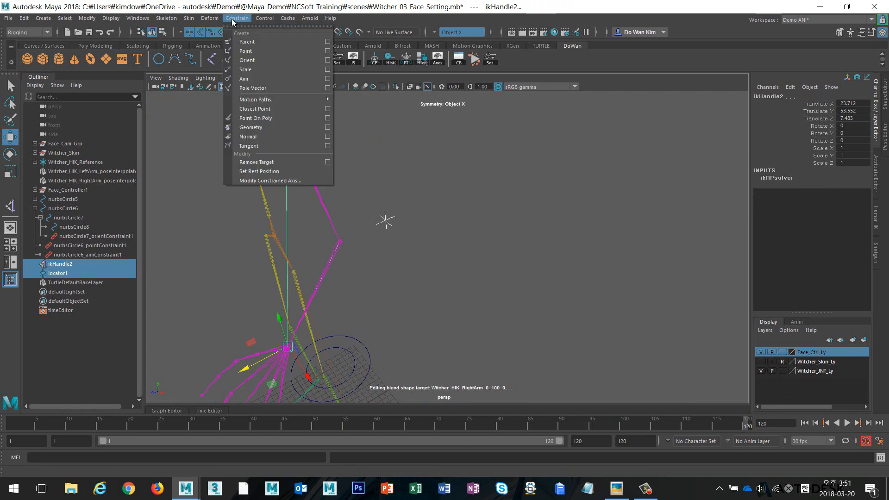
pyautogui.click(250, 88)
pyautogui.keyDown('alt'); pyautogui.moveTo(327, 179); pyautogui.dragTo(456, 179); pyautogui.keyUp('alt')
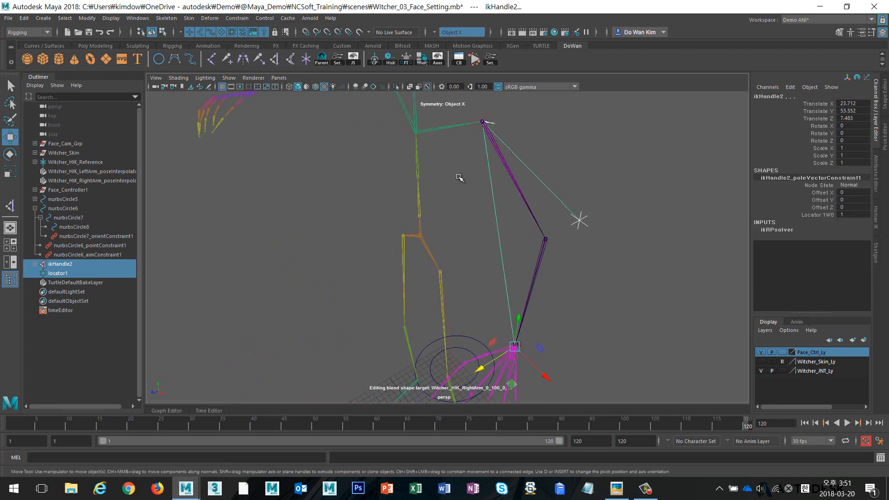
# Undo and reapply the Pole Vector constraint several times to compare the left elbow's position, finishing with it undone.
pyautogui.hotkey('ctrl', 'z')
pyautogui.press('g')
pyautogui.hotkey('ctrl', 'z')
pyautogui.press('g')
pyautogui.hotkey('ctrl', 'z')
pyautogui.press('g')
pyautogui.hotkey('ctrl', 'z')
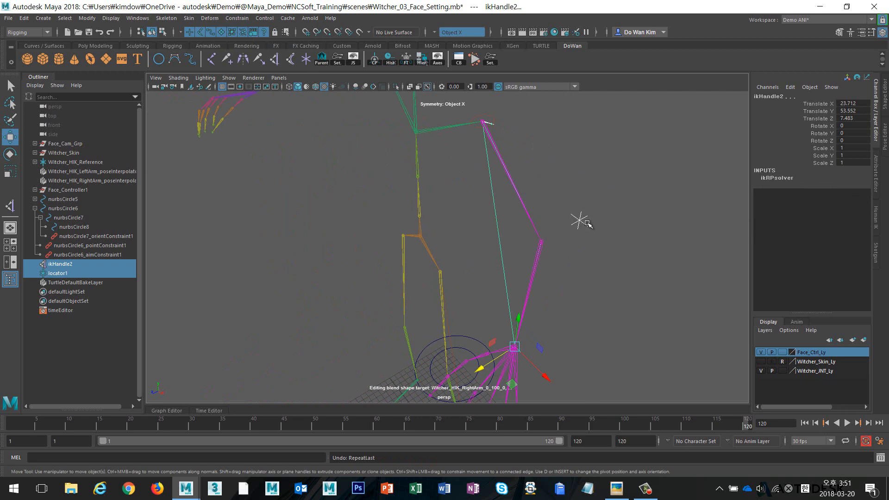
# Delete locator1 behind the left elbow.
pyautogui.click(626, 262)
pyautogui.moveTo(666, 314); pyautogui.dragTo(573, 194)
pyautogui.press('Delete')
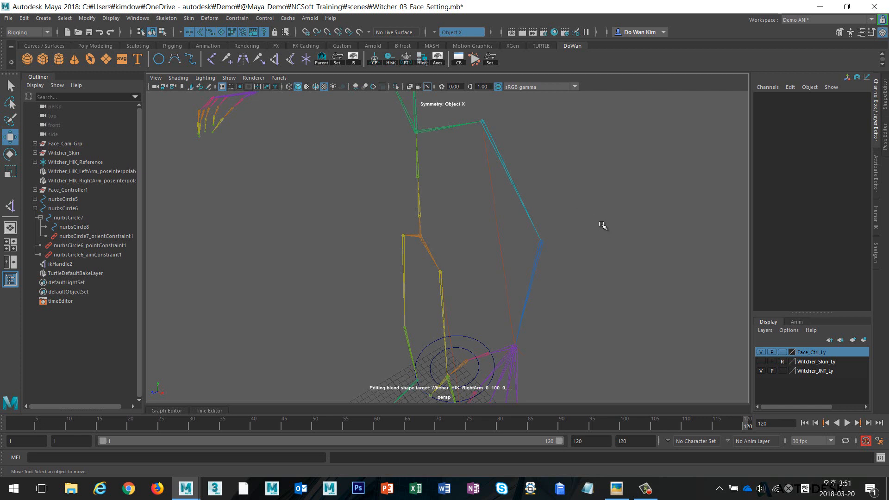
# Create a triangular polygon in the Modeling menu set, with its points snapped to the left shoulder, wrist and elbow joints.
pyautogui.keyDown('alt'); pyautogui.moveTo(598, 237); pyautogui.dragTo(571, 237, button='right'); pyautogui.keyUp('alt')
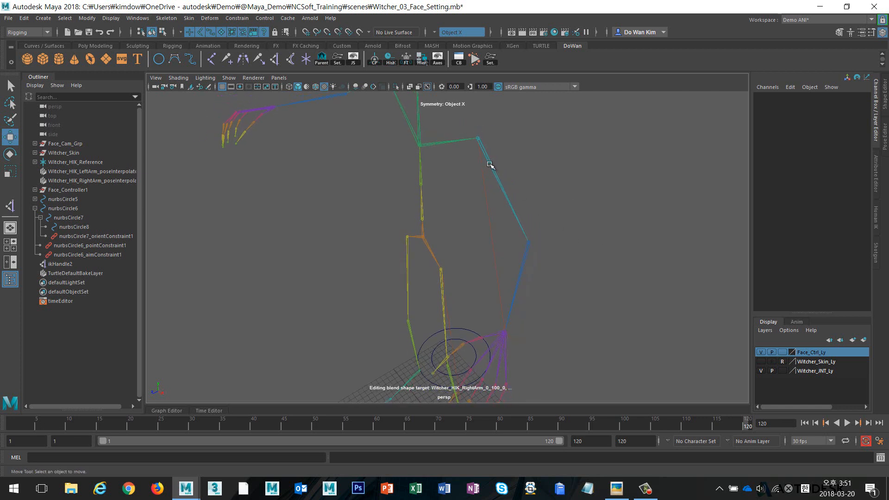
pyautogui.click(36, 32)
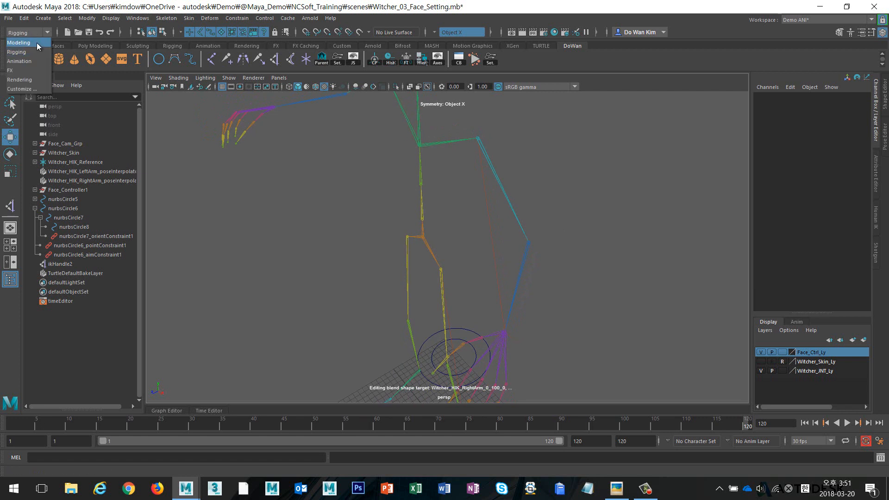
pyautogui.click(37, 42)
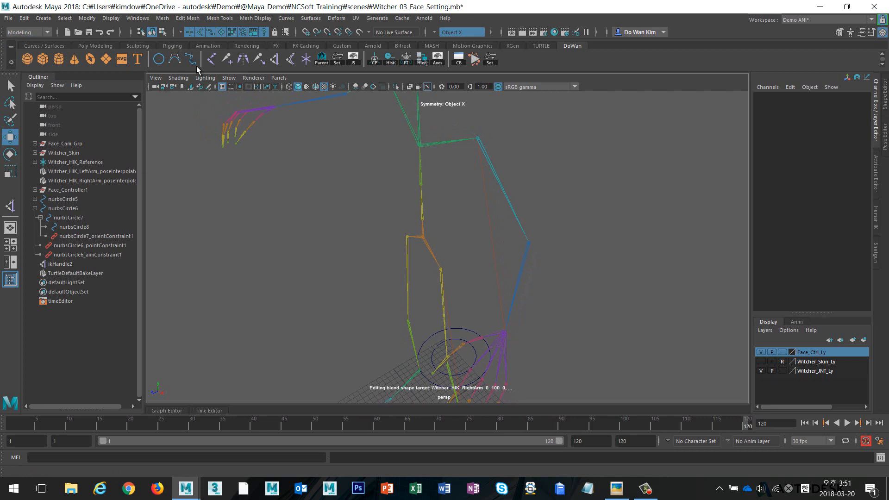
pyautogui.click(168, 19)
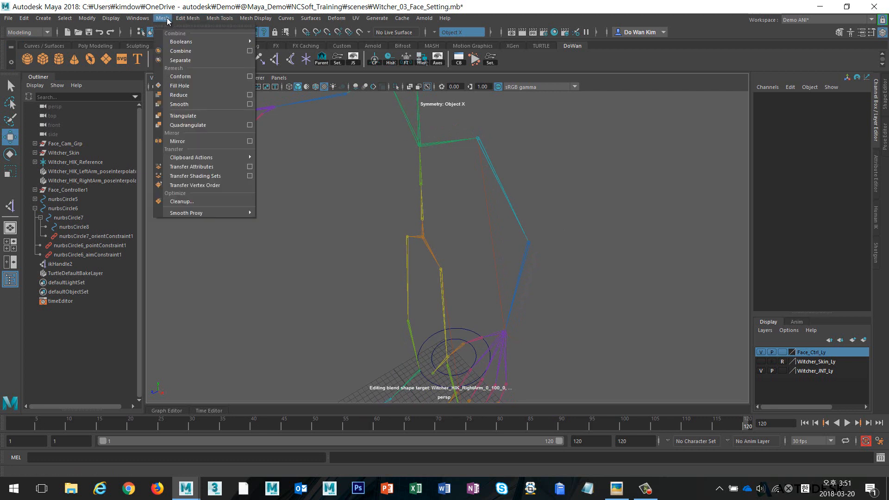
pyautogui.moveTo(226, 20)
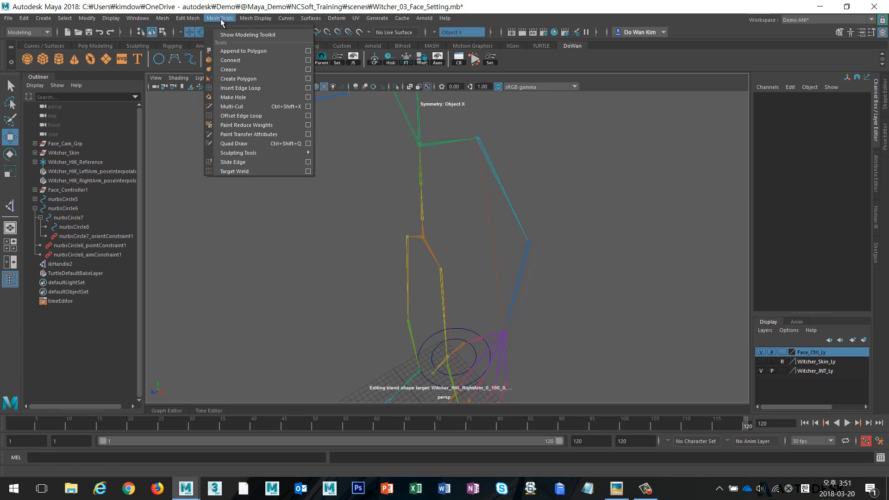
pyautogui.click(259, 80)
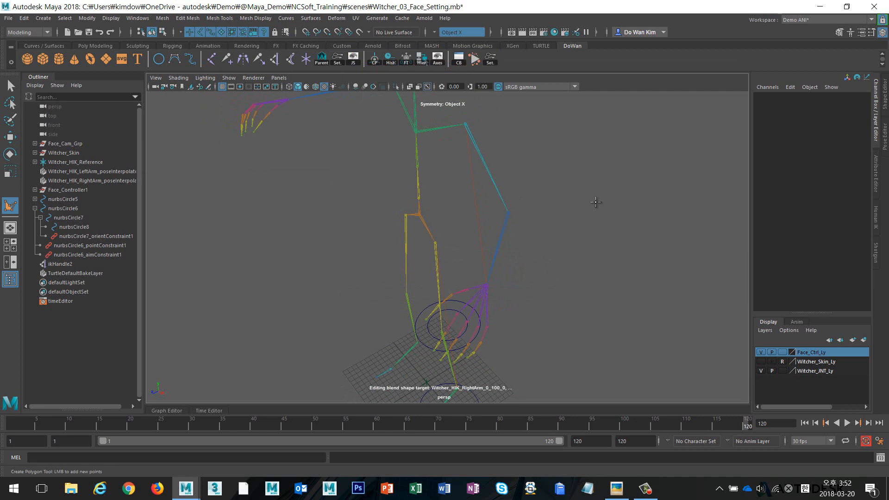
pyautogui.click(467, 123)
pyautogui.click(489, 285)
pyautogui.click(509, 213)
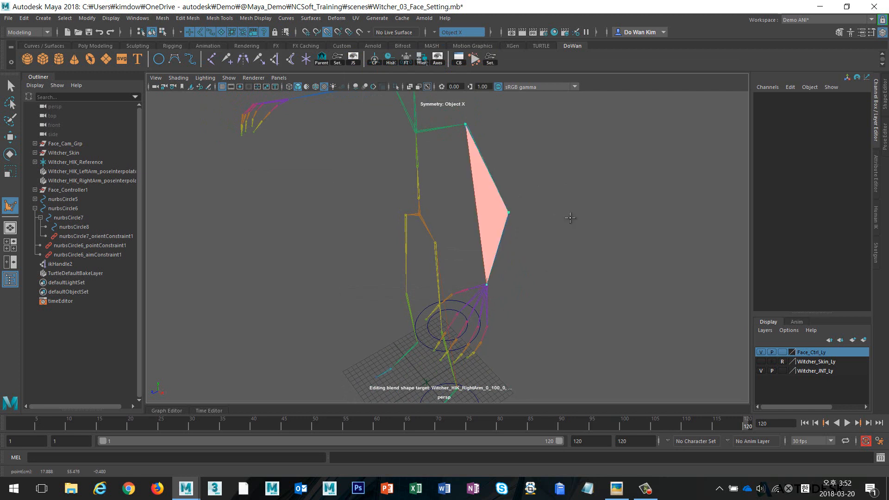
pyautogui.press('Return')
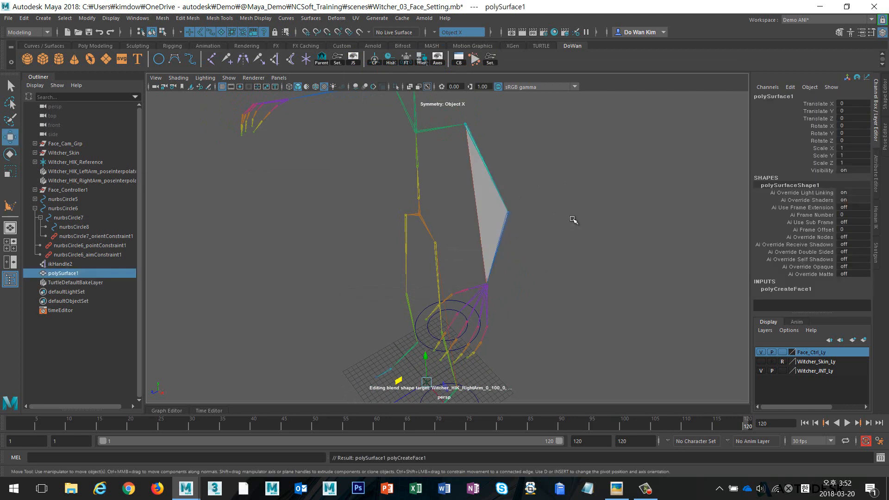
# Select the triangle's elbow vertex and set the Move tool's axis orientation to Normal.
pyautogui.keyDown('alt'); pyautogui.moveTo(532, 245); pyautogui.dragTo(515, 247); pyautogui.keyUp('alt')
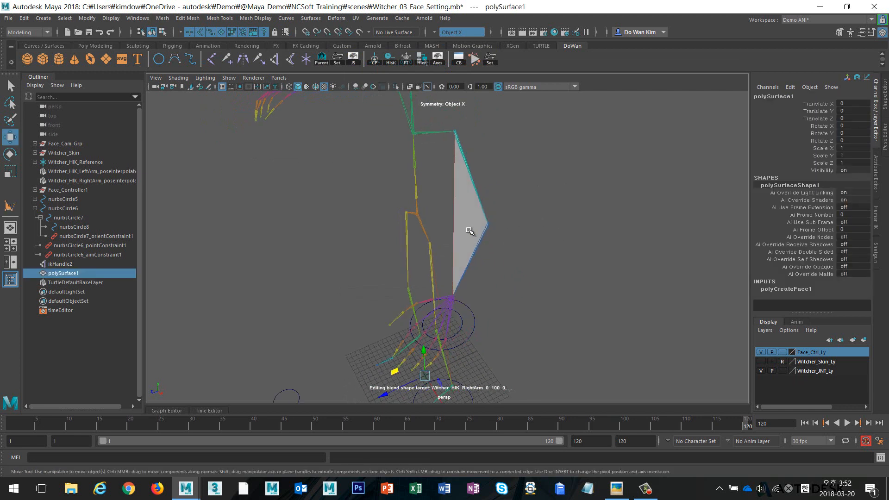
pyautogui.moveTo(471, 228)
pyautogui.keyDown('alt'); pyautogui.mouseDown()
pyautogui.moveTo(387, 217)
pyautogui.moveTo(468, 221)
pyautogui.mouseUp(); pyautogui.keyUp('alt')
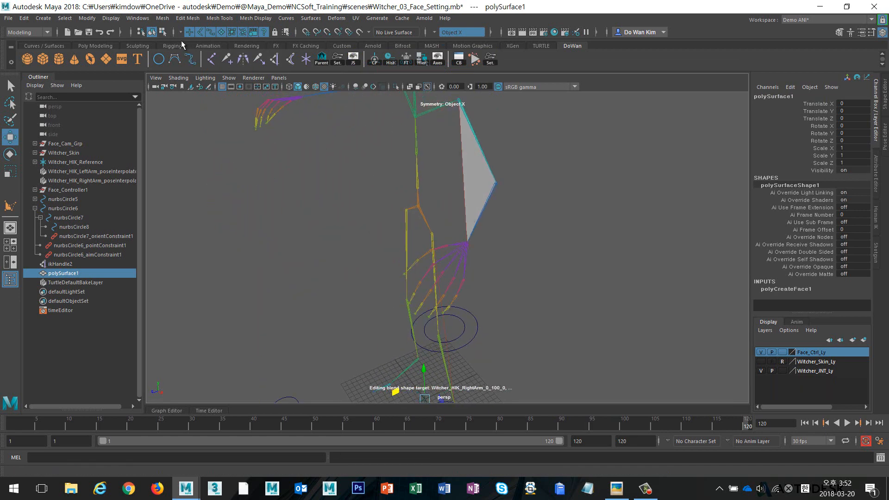
pyautogui.click(162, 32)
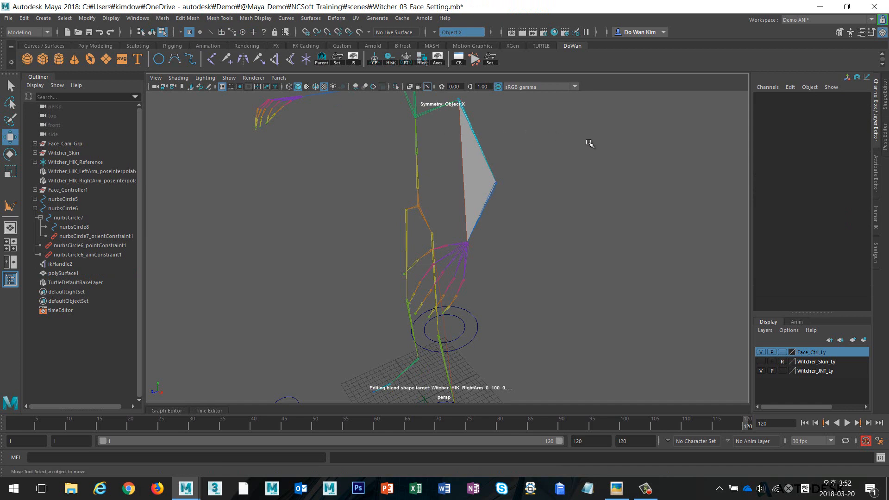
pyautogui.moveTo(589, 143); pyautogui.dragTo(515, 210)
pyautogui.doubleClick(11, 136)
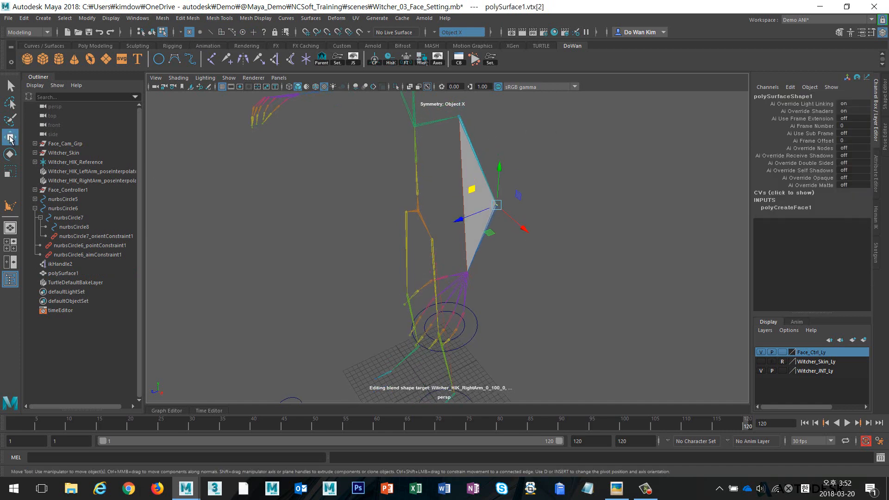
pyautogui.click(164, 134)
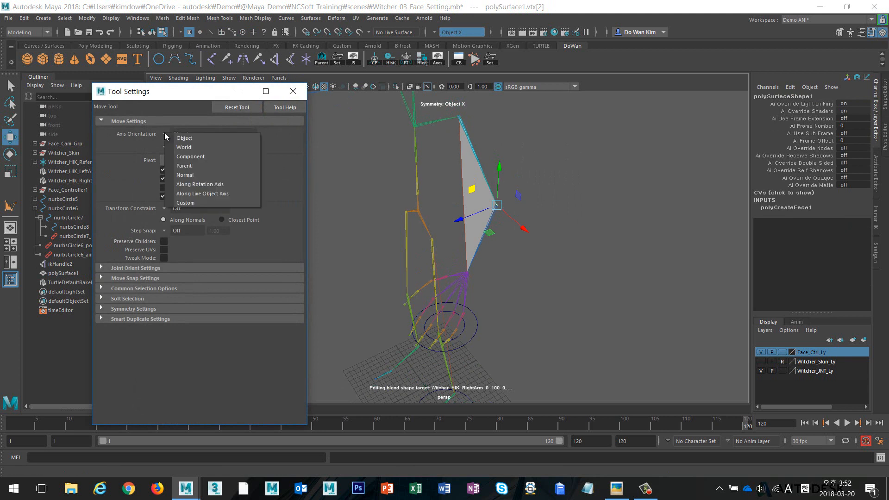
pyautogui.click(179, 175)
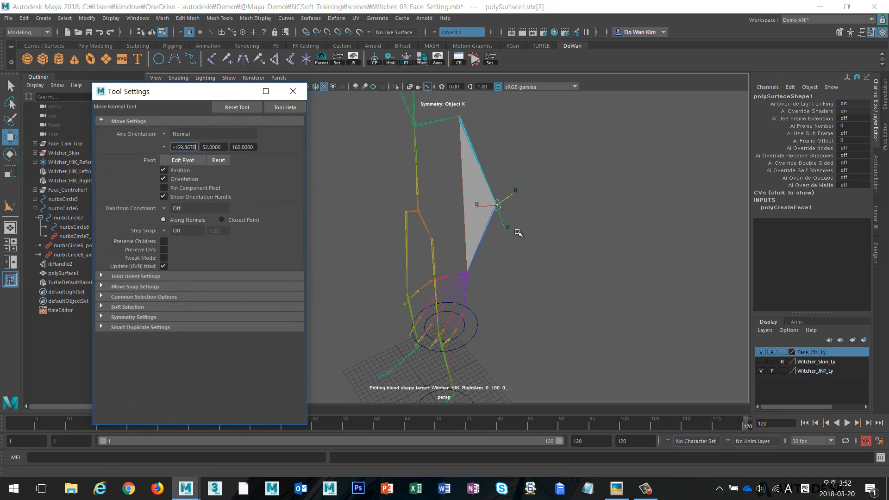
# Try moving the elbow vertex along its U direction within the triangle's plane, and undo the move.
pyautogui.keyDown('alt'); pyautogui.moveTo(527, 206); pyautogui.dragTo(481, 196); pyautogui.keyUp('alt')
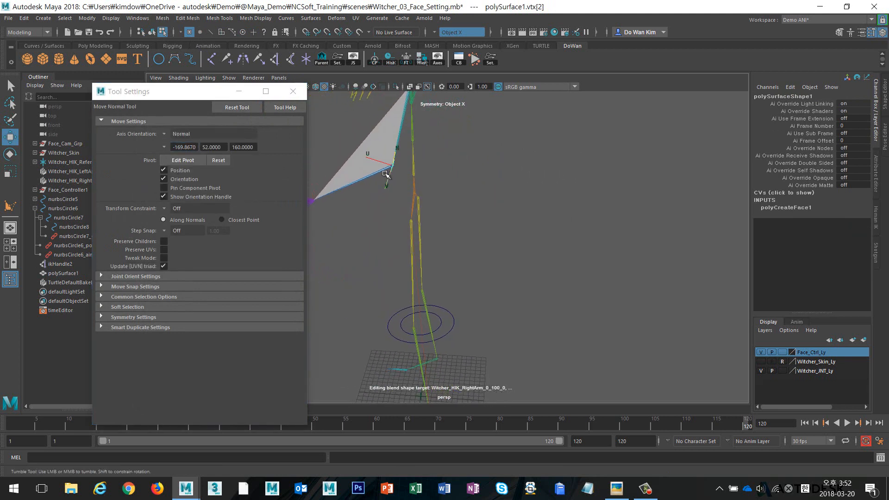
pyautogui.moveTo(369, 158); pyautogui.dragTo(462, 200)
pyautogui.keyDown('alt'); pyautogui.moveTo(462, 200); pyautogui.dragTo(508, 196, button='right'); pyautogui.keyUp('alt')
pyautogui.hotkey('ctrl', 'z')
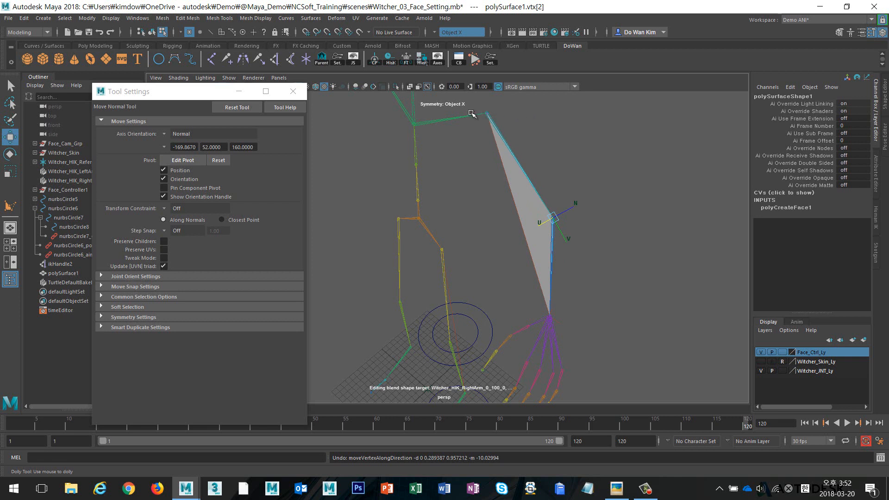
# Pull the elbow vertex backward in the triangle's plane to about 17.888, 52.046, -11.746, and return to object selection.
pyautogui.keyDown('alt'); pyautogui.moveTo(511, 189); pyautogui.dragTo(596, 209); pyautogui.keyUp('alt')
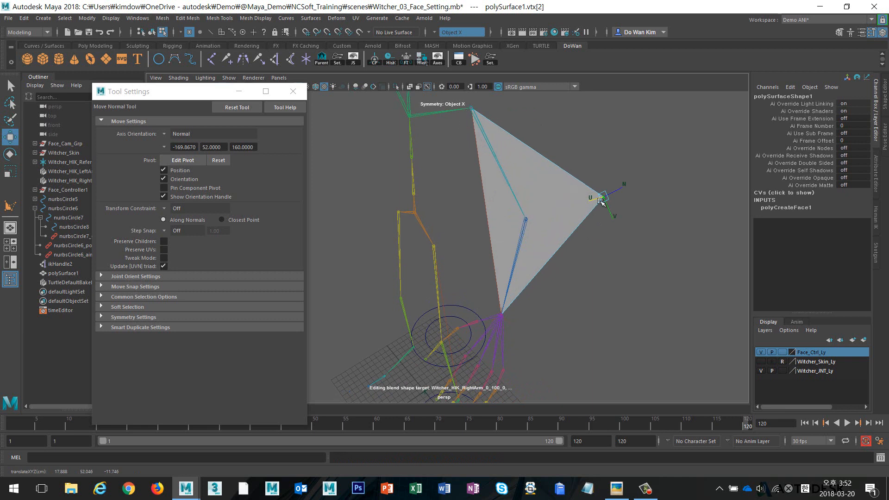
pyautogui.click(293, 92)
pyautogui.press('F8')
pyautogui.click(295, 223)
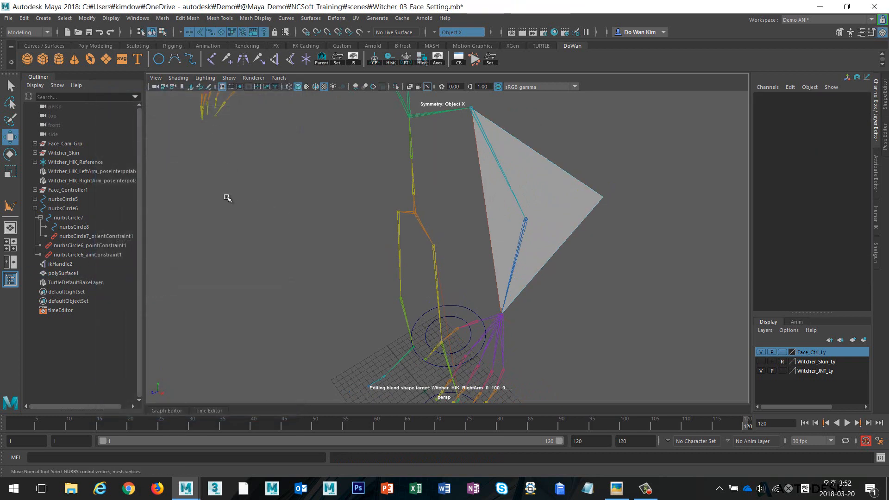
# Create a new locator and snap it to the triangle's outer vertex behind the left elbow.
pyautogui.click(43, 18)
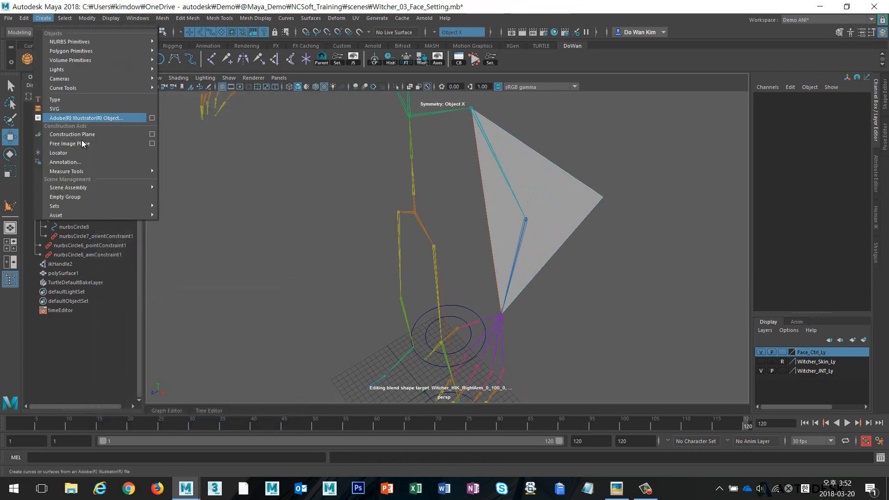
pyautogui.click(103, 152)
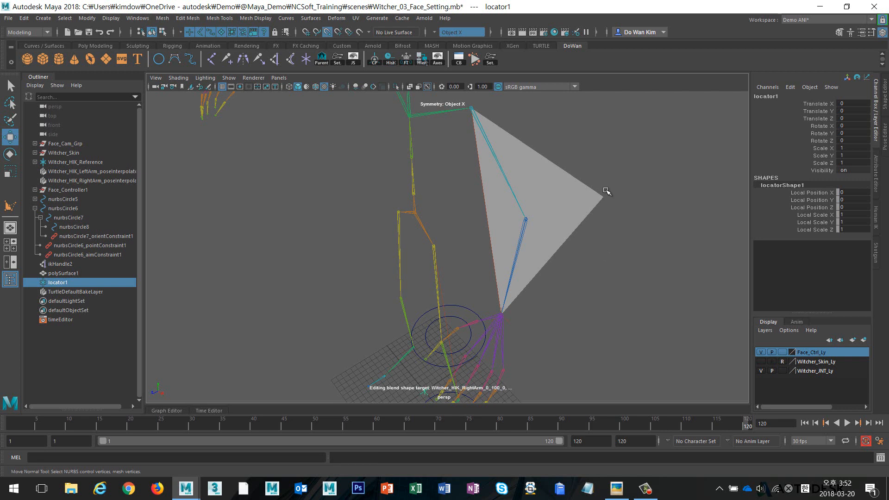
pyautogui.keyDown('alt'); pyautogui.moveTo(634, 243); pyautogui.dragTo(511, 261, button='right'); pyautogui.keyUp('alt')
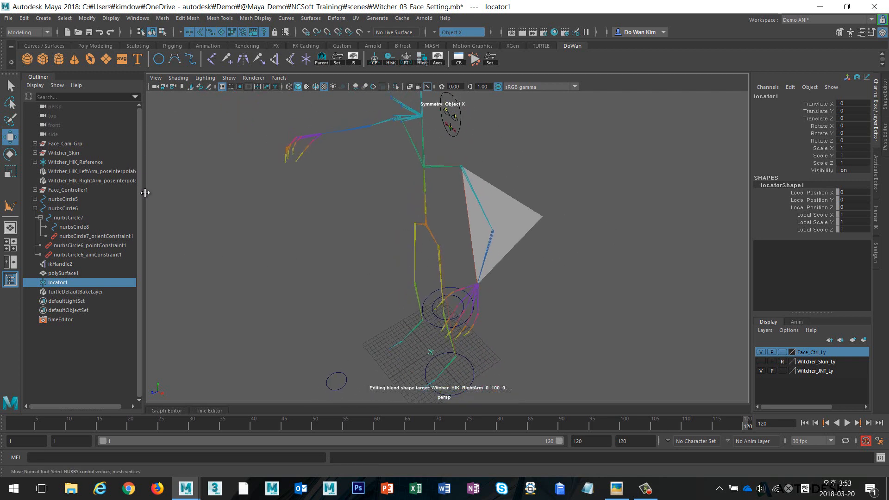
pyautogui.doubleClick(9, 138)
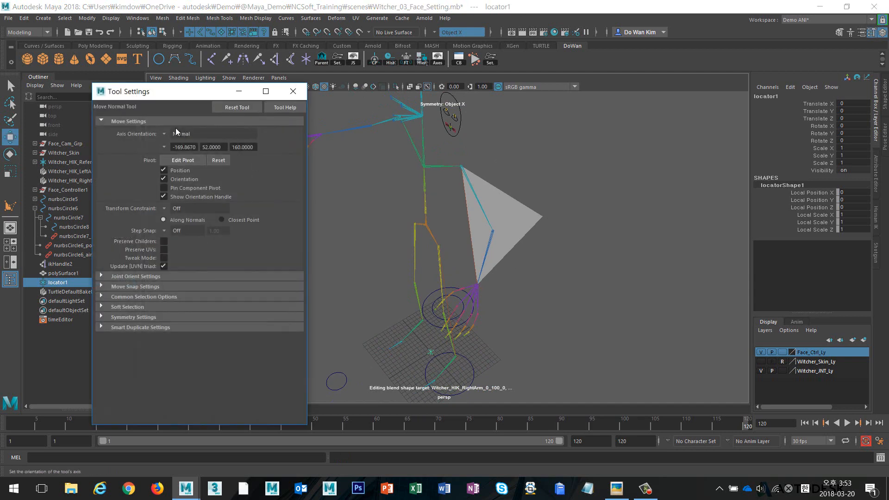
pyautogui.click(293, 92)
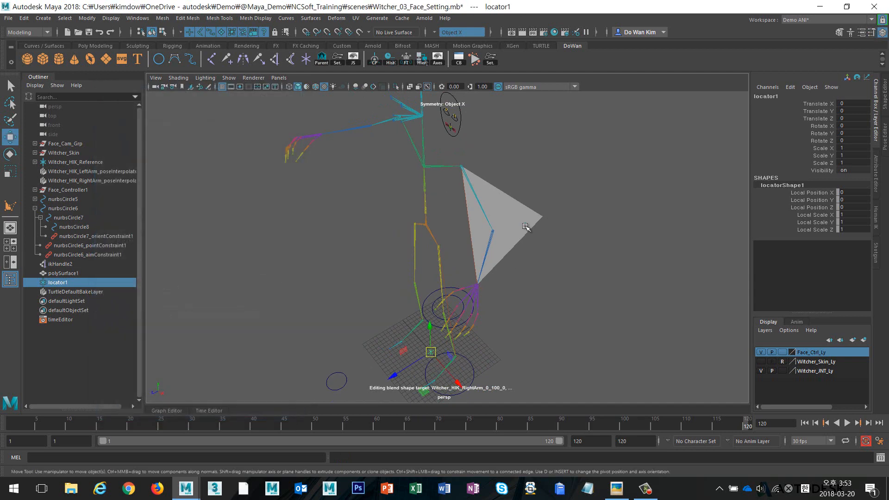
pyautogui.press('v')
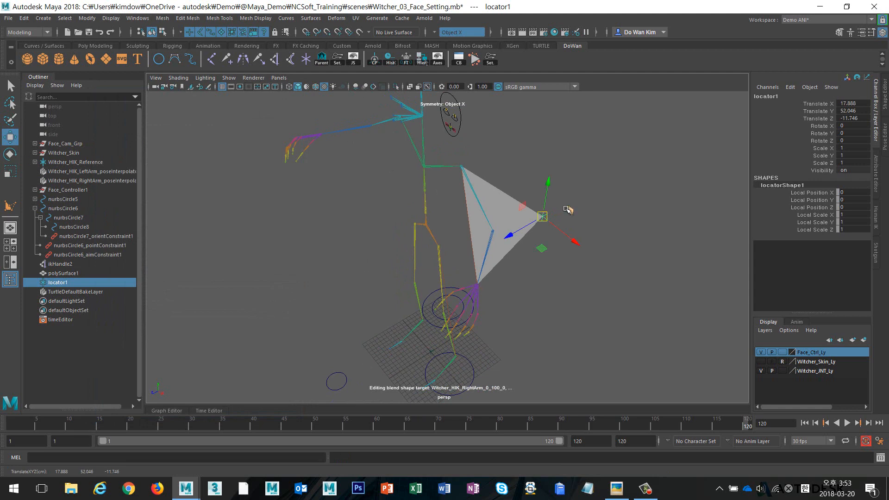
# Delete the helper triangle polySurface1, keeping the locator behind the elbow.
pyautogui.press('f')
pyautogui.keyDown('alt'); pyautogui.moveTo(611, 247); pyautogui.dragTo(398, 173, button='right'); pyautogui.keyUp('alt')
pyautogui.keyDown('alt'); pyautogui.moveTo(493, 205); pyautogui.dragTo(372, 127, button='right'); pyautogui.keyUp('alt')
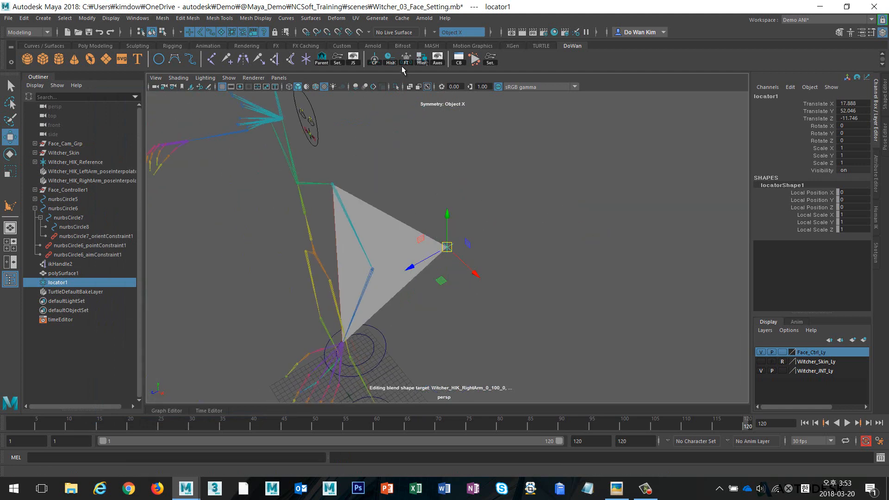
pyautogui.click(442, 282)
pyautogui.click(413, 266)
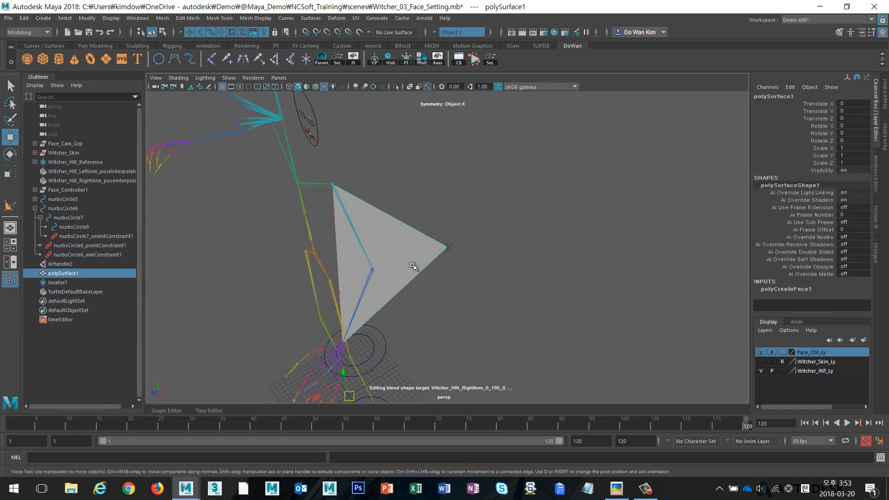
pyautogui.press('Delete')
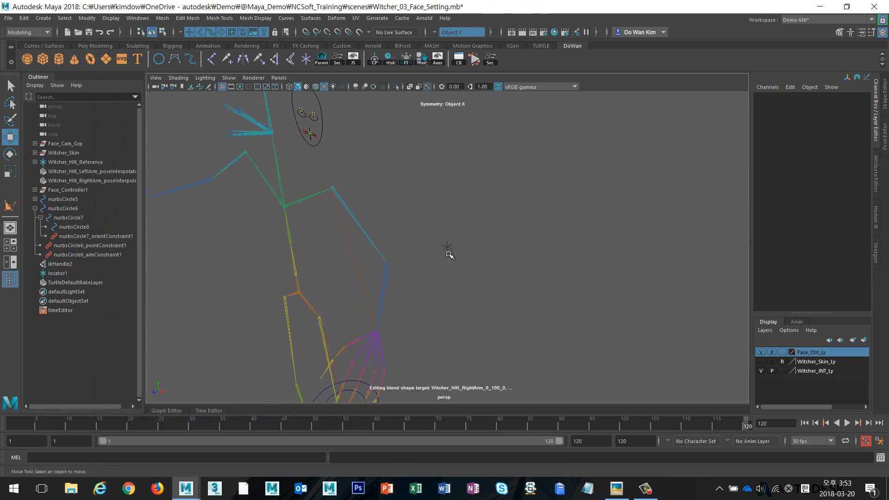
# Select locator1 together with the left arm's ikHandle2, and show the Witcher_Skin_Ly layer.
pyautogui.click(447, 248)
pyautogui.keyDown('shift'); pyautogui.moveTo(359, 307); pyautogui.dragTo(417, 348); pyautogui.keyUp('shift')
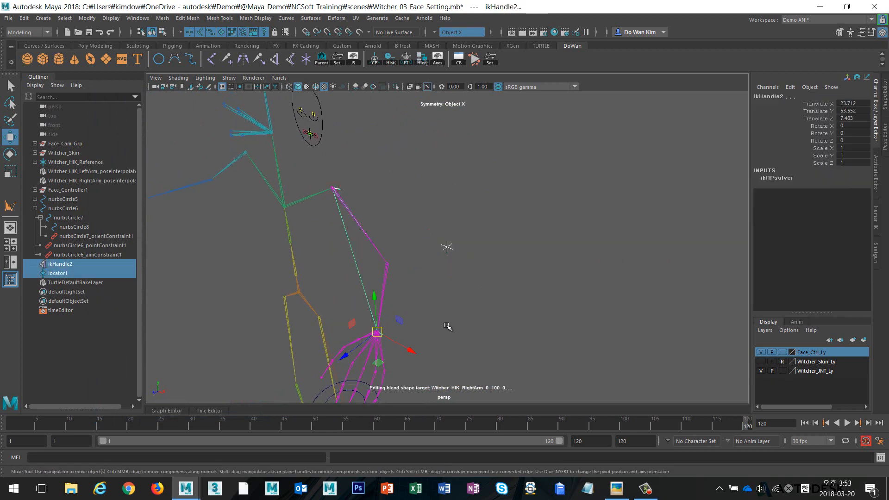
pyautogui.keyDown('alt'); pyautogui.moveTo(446, 324); pyautogui.dragTo(511, 303, button='middle'); pyautogui.keyUp('alt')
pyautogui.click(760, 362)
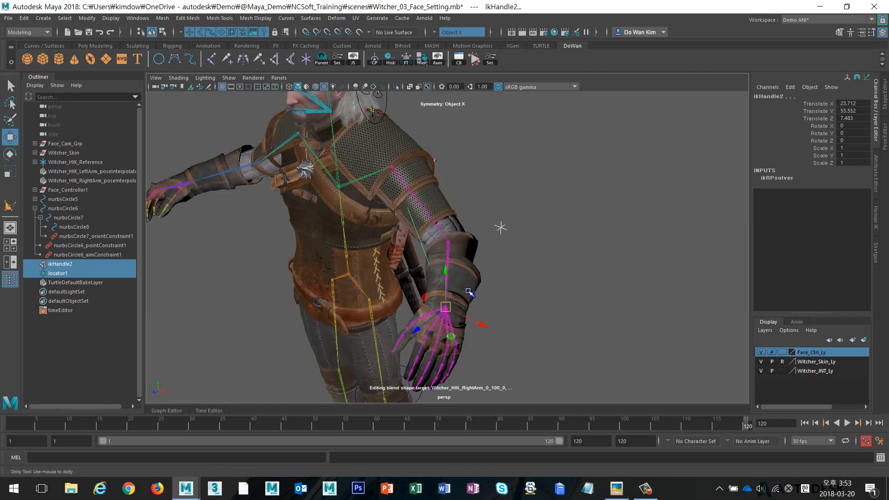
pyautogui.scroll(3, 463, 208)
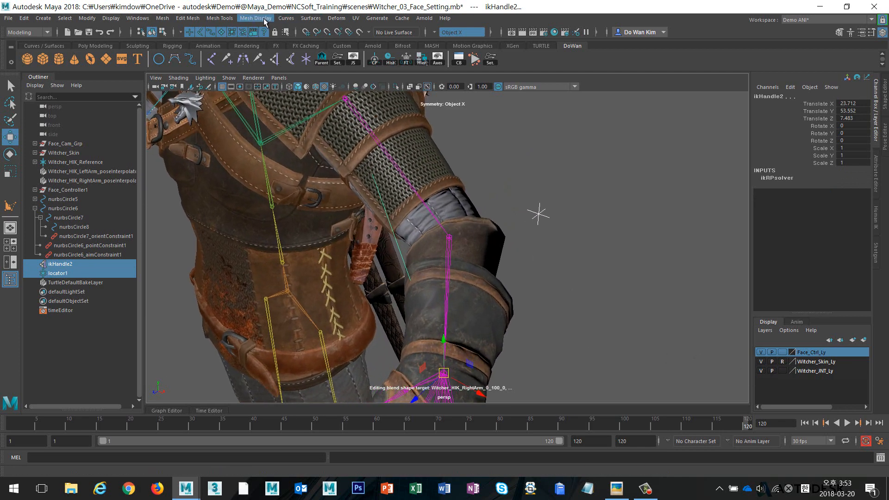
# Switch to the Rigging menu set and constrain ikHandle2 to locator1 with a Pole Vector constraint.
pyautogui.click(36, 33)
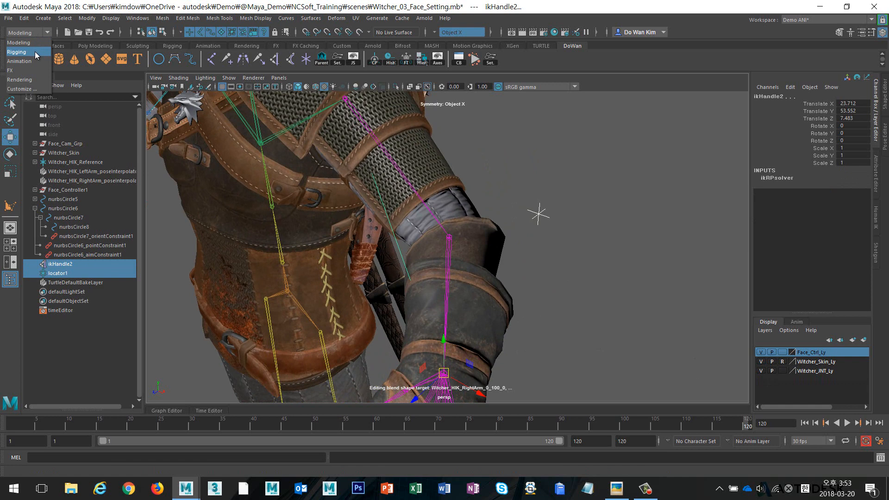
pyautogui.click(35, 51)
pyautogui.click(236, 18)
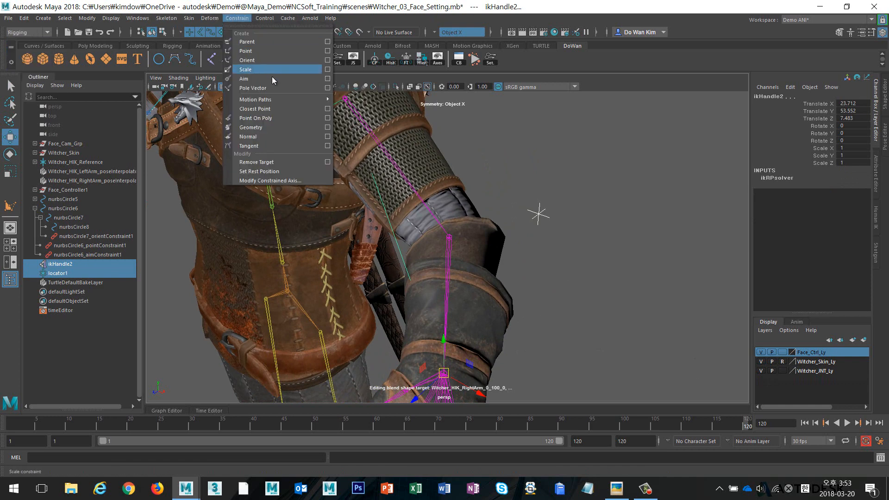
pyautogui.click(285, 87)
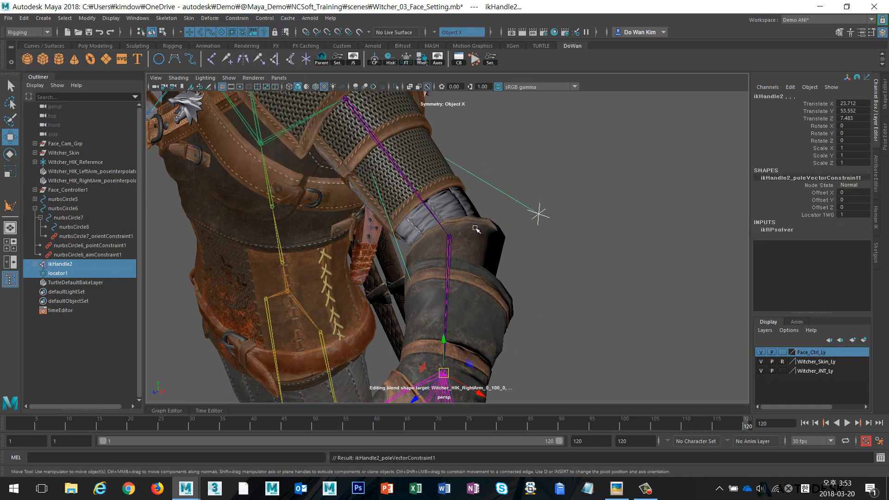
pyautogui.keyDown('alt'); pyautogui.moveTo(607, 233); pyautogui.dragTo(383, 230, button='right'); pyautogui.keyUp('alt')
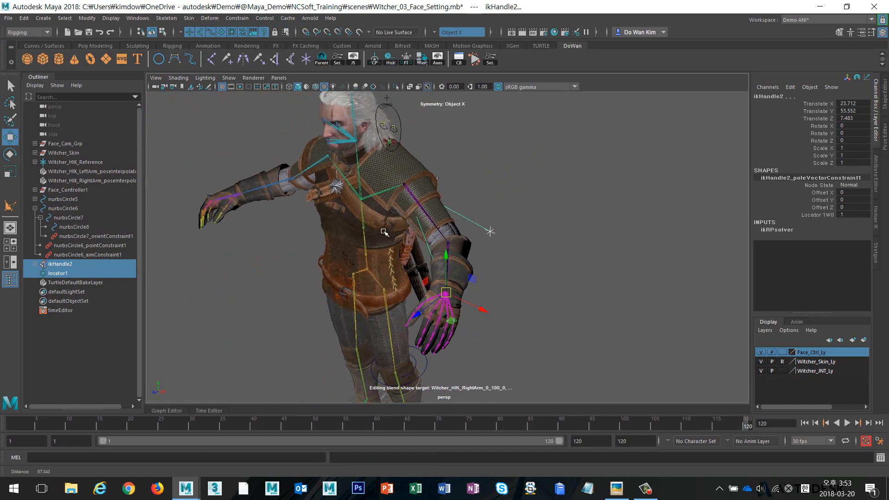
# Delete locator1 behind the left elbow, leaving ikHandle2 without a pole vector target.
pyautogui.keyDown('alt'); pyautogui.moveTo(480, 213); pyautogui.dragTo(439, 209); pyautogui.keyUp('alt')
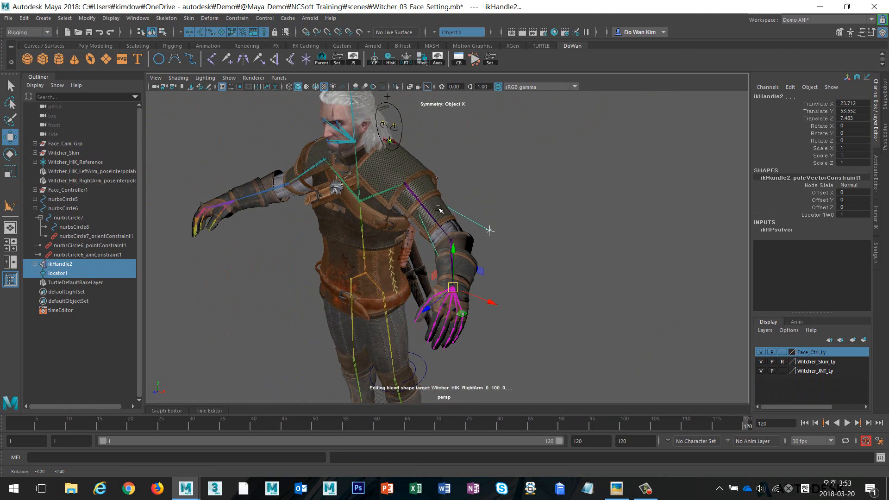
pyautogui.click(516, 218)
pyautogui.moveTo(540, 182); pyautogui.dragTo(486, 240)
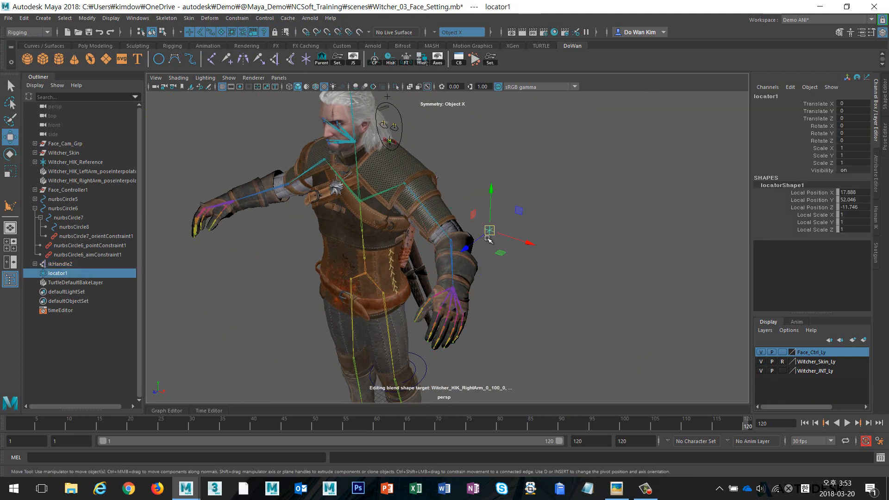
pyautogui.press('Delete')
# Duplicate the nurbsCircle6 hierarchy and set the copy's Translate and Rotate X, Y and Z to 0.
pyautogui.keyDown('alt'); pyautogui.moveTo(519, 283); pyautogui.dragTo(470, 302, button='right'); pyautogui.keyUp('alt')
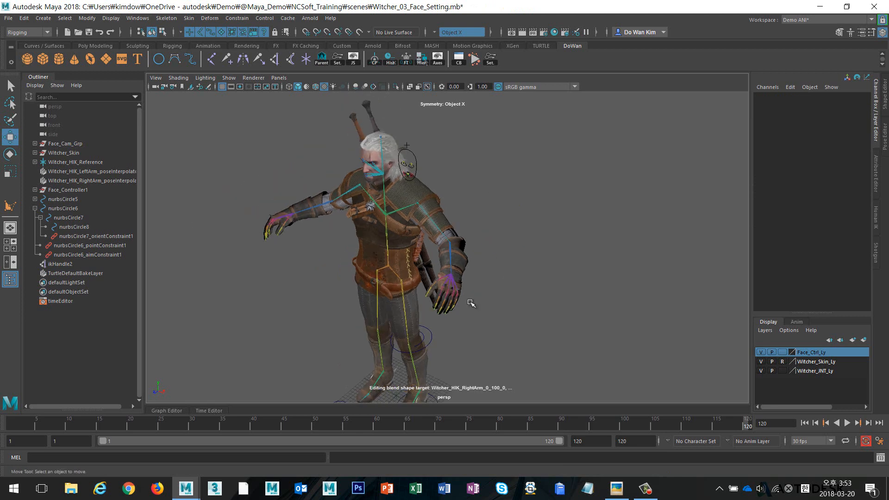
pyautogui.keyDown('alt'); pyautogui.moveTo(470, 302); pyautogui.dragTo(477, 236, button='middle'); pyautogui.keyUp('alt')
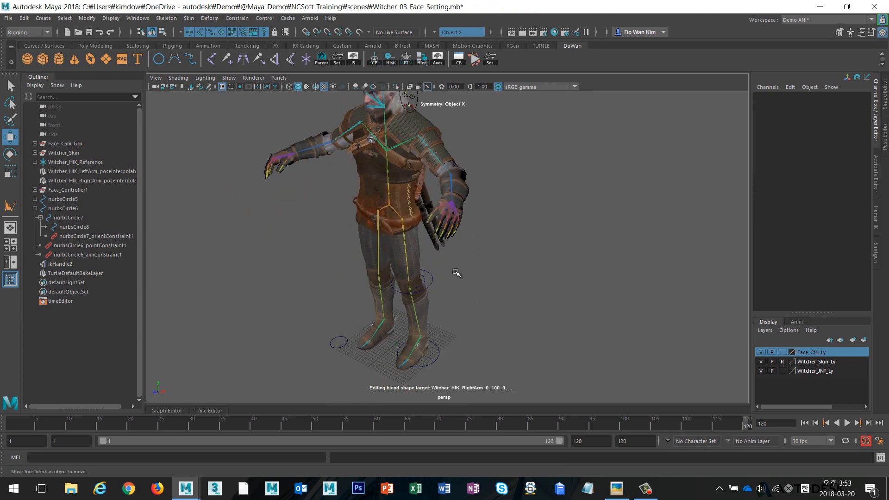
pyautogui.click(63, 208)
pyautogui.hotkey('ctrl', 'd')
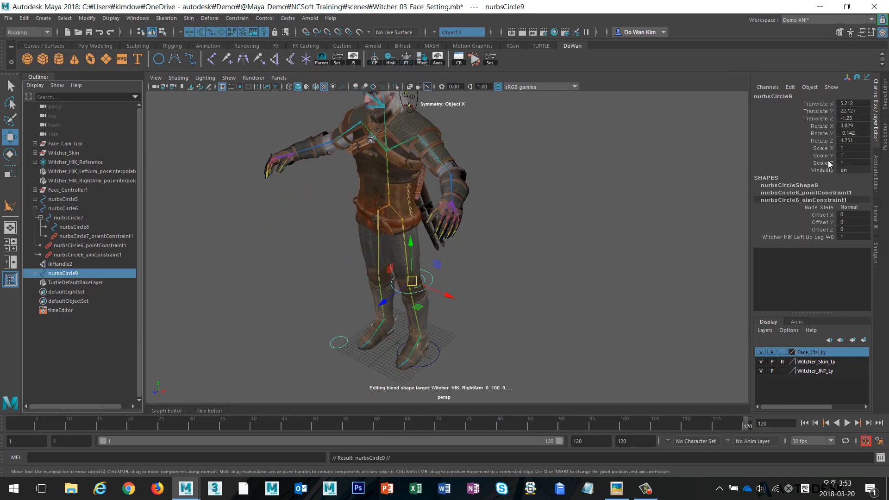
pyautogui.moveTo(859, 140); pyautogui.dragTo(857, 104)
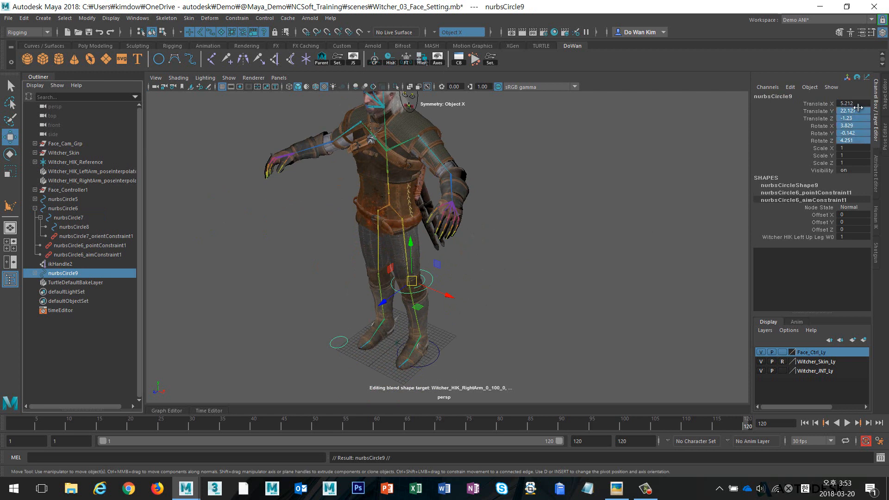
pyautogui.write('0')
pyautogui.press('Return')
pyautogui.click(603, 253)
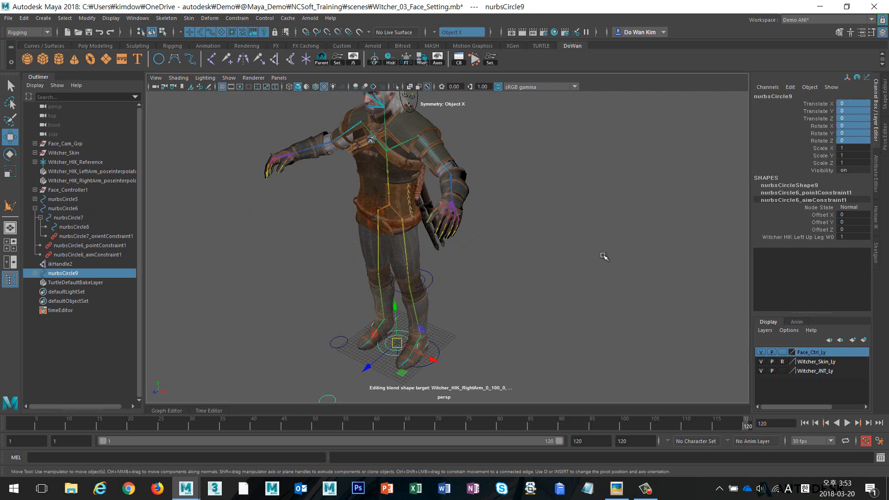
# Try moving the innermost child circle, nurbsCircle8, of the duplicated hierarchy and undo the move.
pyautogui.keyDown('alt'); pyautogui.moveTo(533, 281); pyautogui.dragTo(580, 217, button='middle'); pyautogui.keyUp('alt')
pyautogui.keyDown('alt'); pyautogui.moveTo(594, 244); pyautogui.dragTo(574, 253); pyautogui.keyUp('alt')
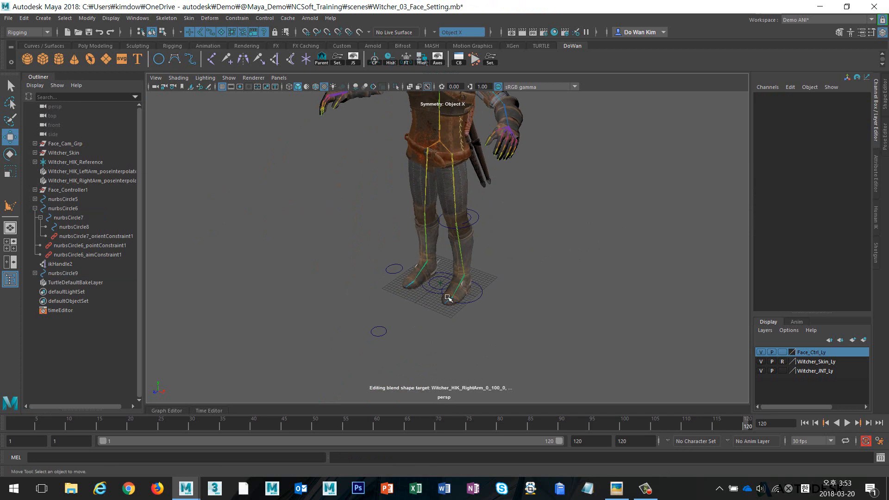
pyautogui.click(371, 330)
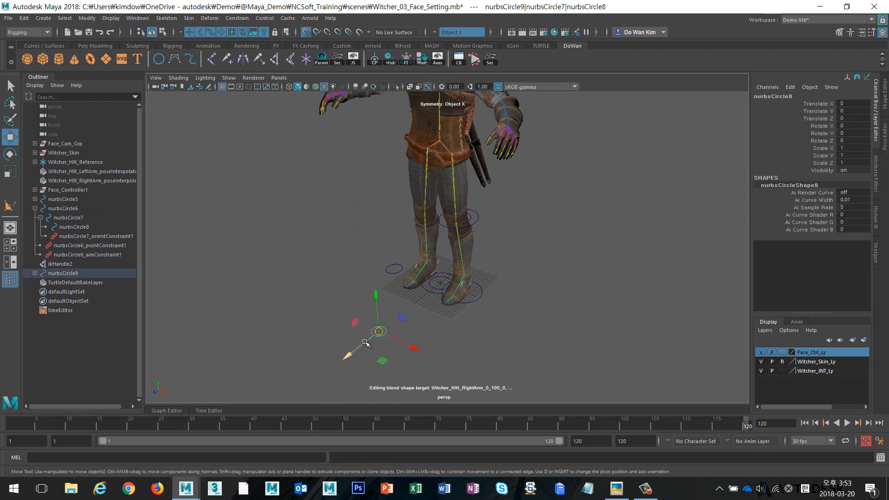
pyautogui.moveTo(369, 348); pyautogui.dragTo(431, 298)
pyautogui.hotkey('ctrl', 'z')
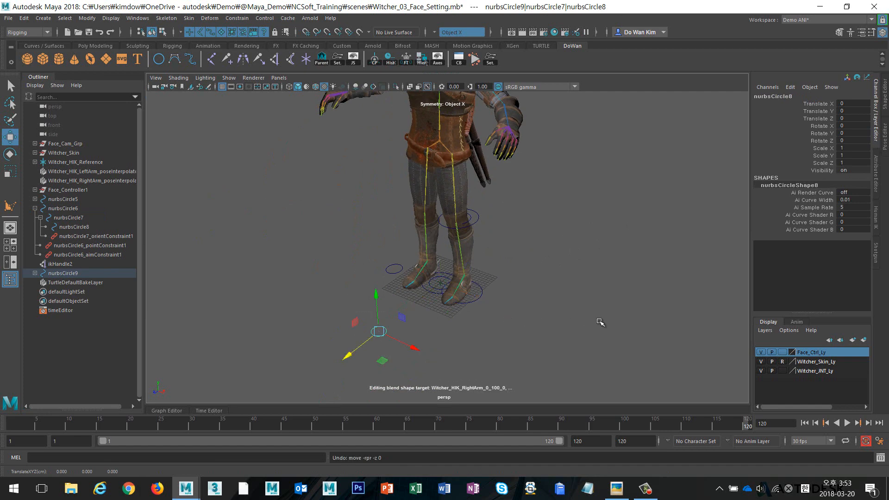
pyautogui.click(597, 321)
pyautogui.keyDown('alt'); pyautogui.moveTo(453, 317); pyautogui.dragTo(567, 330, button='right'); pyautogui.keyUp('alt')
pyautogui.keyDown('alt'); pyautogui.moveTo(567, 330); pyautogui.dragTo(568, 387, button='middle'); pyautogui.keyUp('alt')
pyautogui.keyDown('alt'); pyautogui.moveTo(568, 386); pyautogui.dragTo(508, 337, button='right'); pyautogui.keyUp('alt')
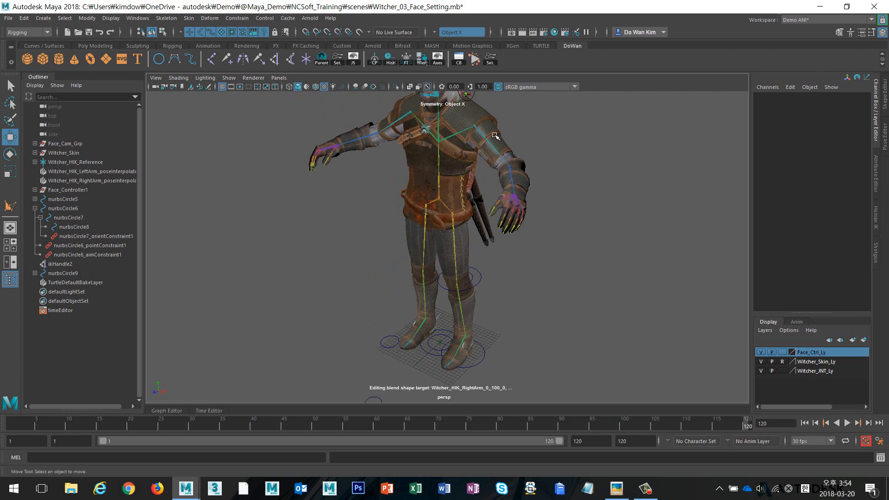
pyautogui.moveTo(484, 146); pyautogui.dragTo(484, 146)
pyautogui.click(418, 361)
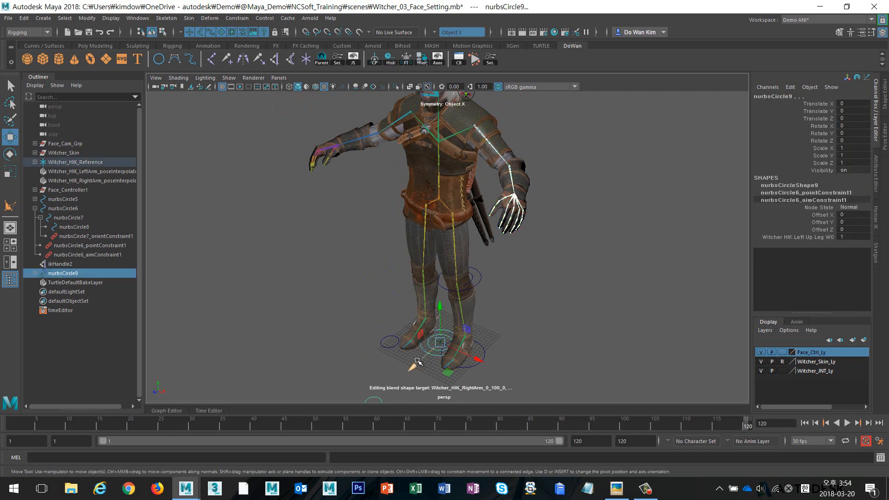
pyautogui.click(421, 354)
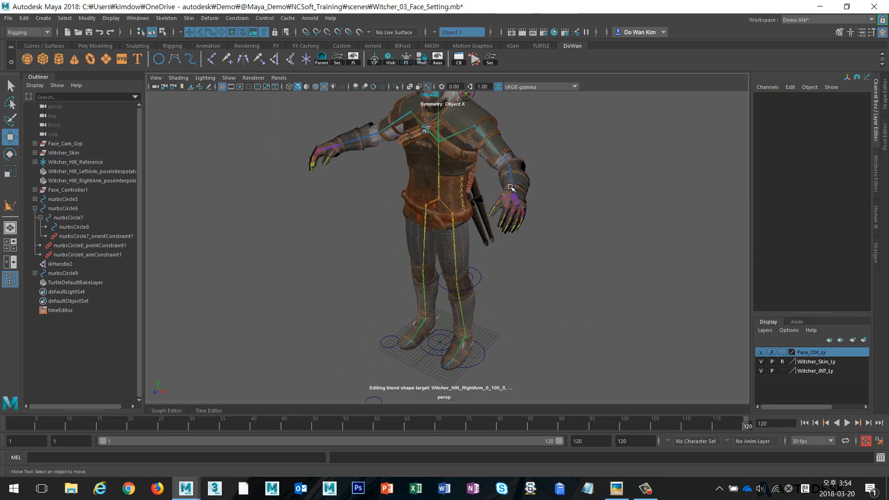
pyautogui.click(518, 202)
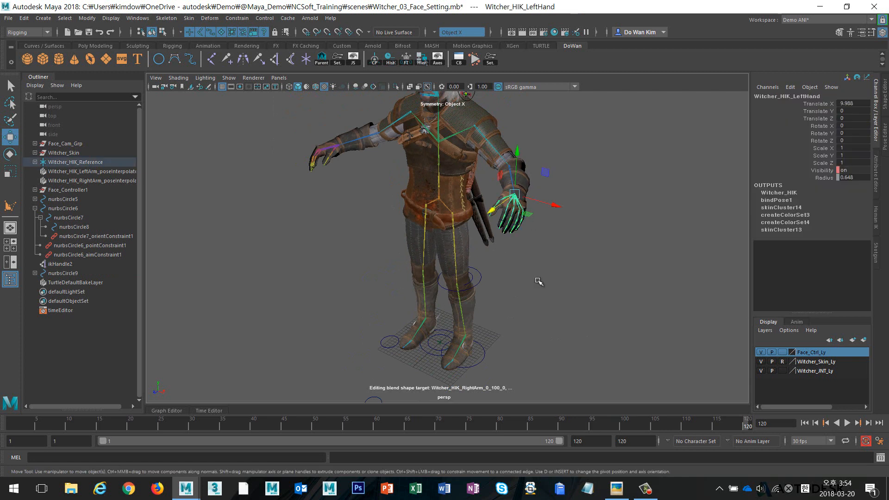
pyautogui.click(426, 354)
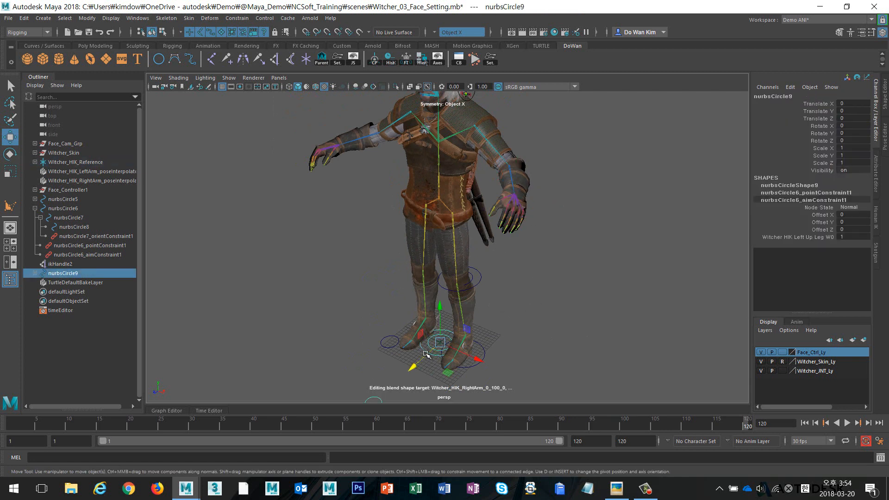
pyautogui.click(603, 321)
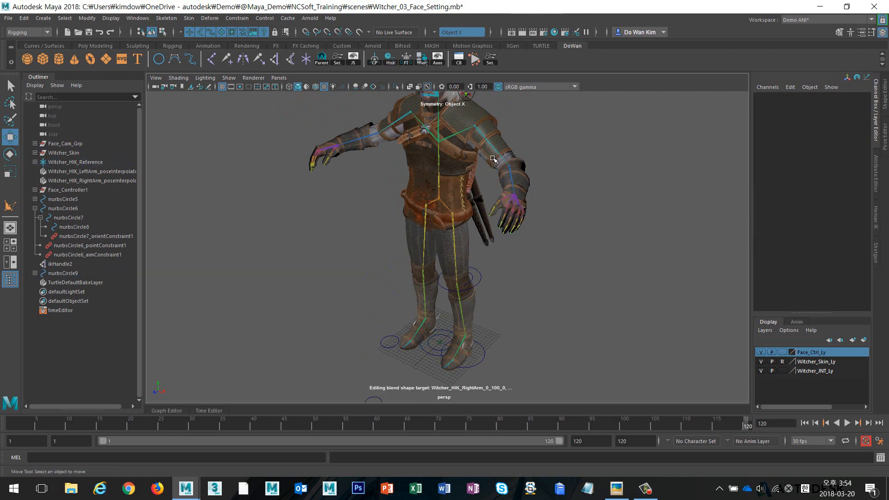
# Constrain nurbsCircle9 between the Witcher_HIK_LeftHand and Witcher_HIK_LeftArm joints with a Point constraint.
pyautogui.click(512, 199)
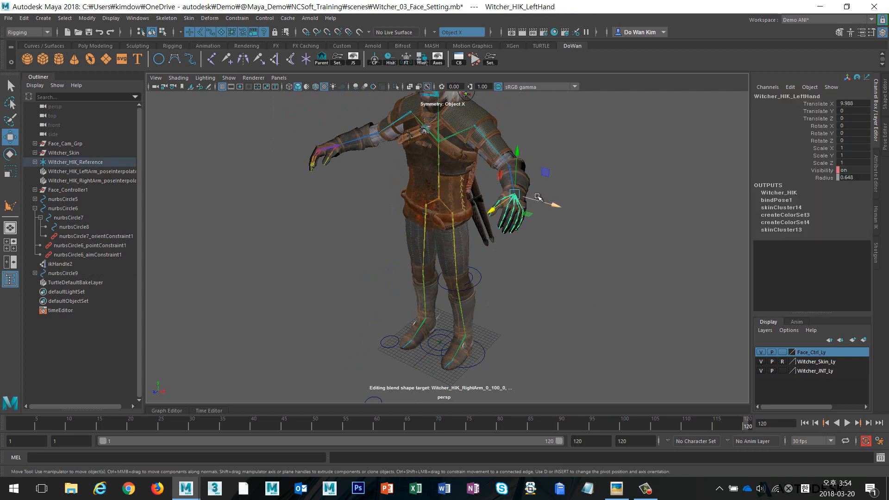
pyautogui.click(481, 132)
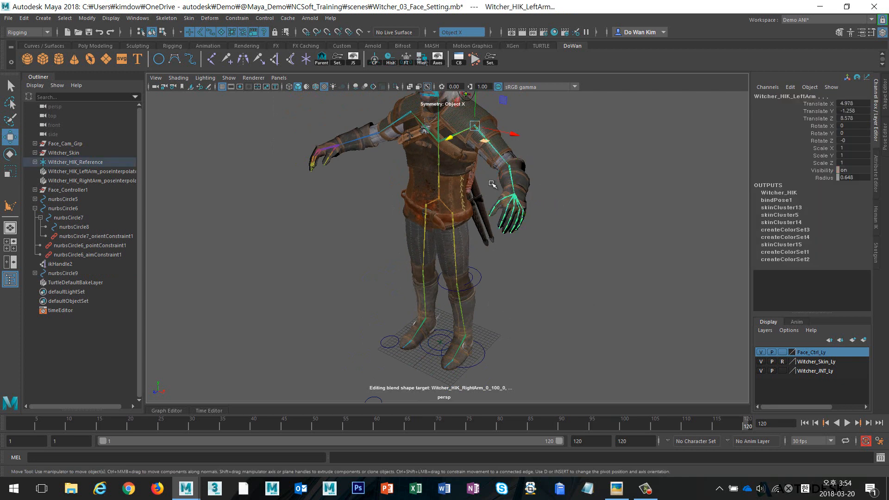
pyautogui.click(426, 353)
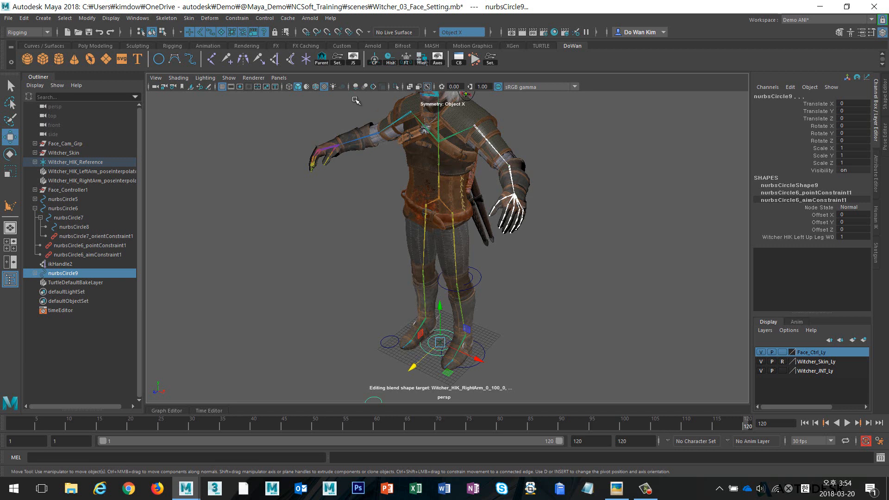
pyautogui.click(237, 18)
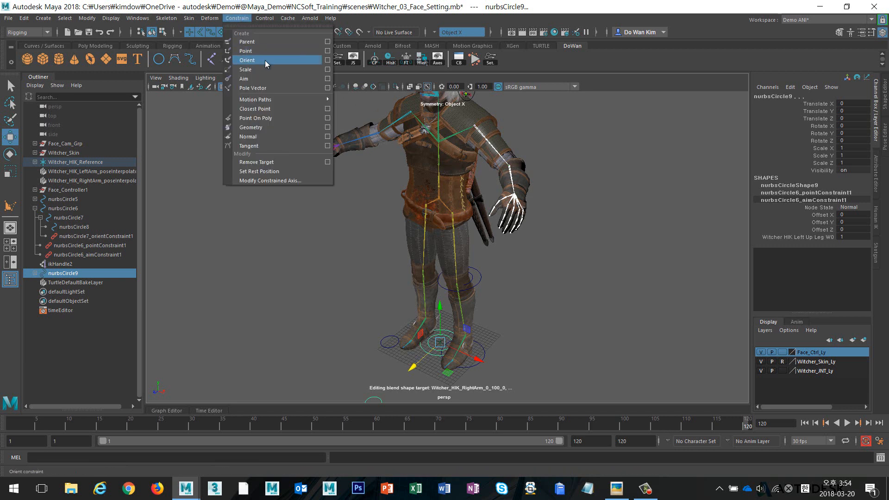
pyautogui.click(265, 51)
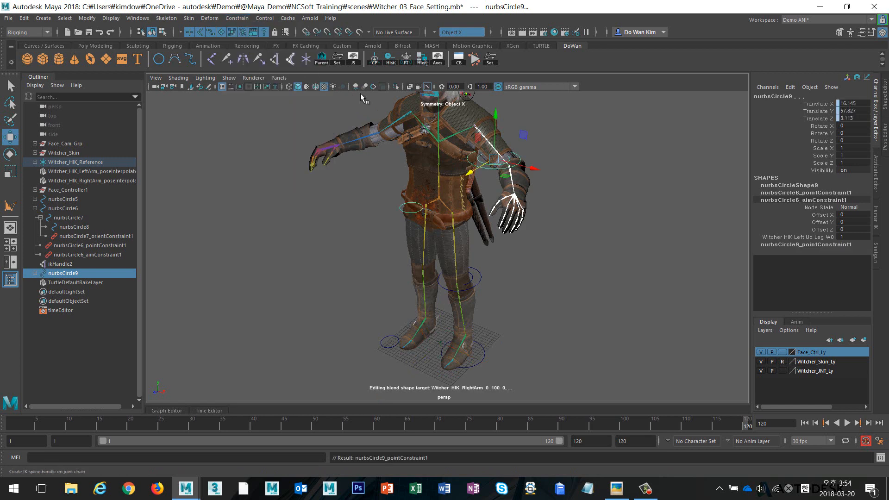
# Test the point-constrained circle by moving the left arm's ikHandle2, and undo the move.
pyautogui.keyDown('alt'); pyautogui.moveTo(551, 208); pyautogui.dragTo(552, 229); pyautogui.keyUp('alt')
pyautogui.click(591, 243)
pyautogui.scroll(6, 487, 253)
pyautogui.click(567, 262)
pyautogui.hotkey('ctrl', 'z')
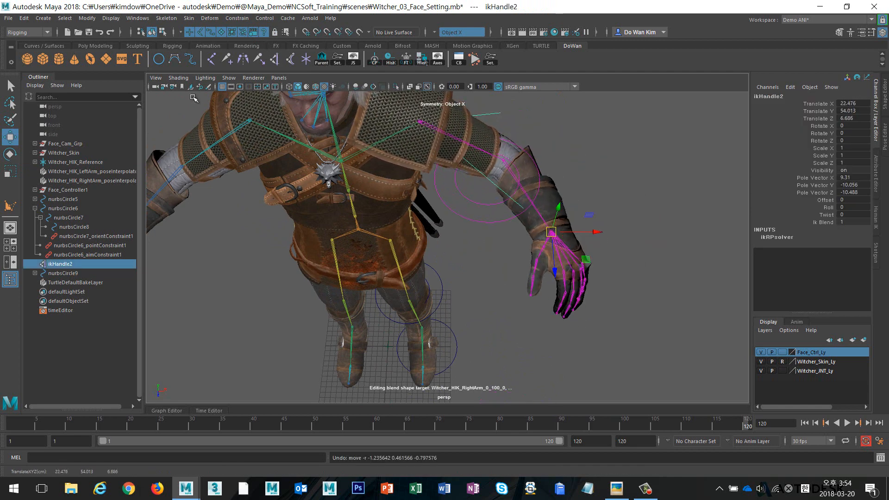
# Create a NURBS circle, hide the Witcher_Skin_Ly layer, and snap the circle to the left wrist joint.
pyautogui.click(158, 59)
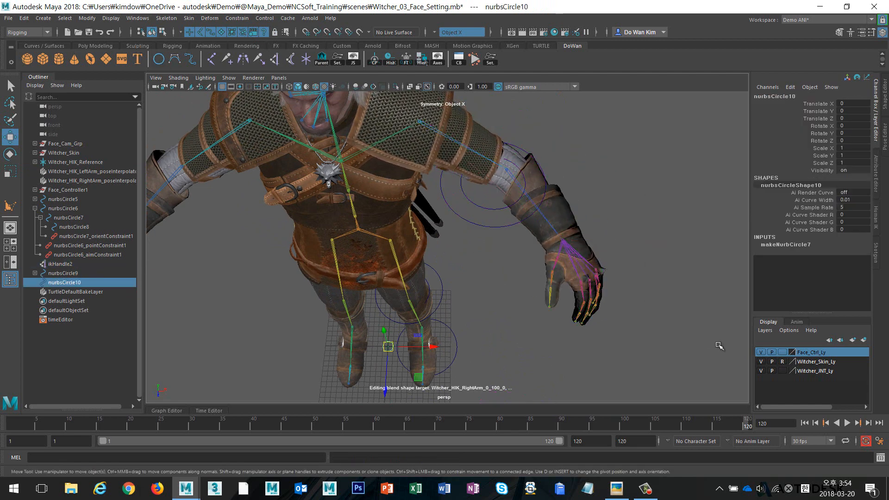
pyautogui.click(761, 362)
pyautogui.press('v')
pyautogui.moveTo(565, 245); pyautogui.dragTo(562, 244, button='middle')
# Scale up the new circle so it surrounds the left wrist, and freeze its transformations.
pyautogui.press('r')
pyautogui.moveTo(563, 240)
pyautogui.mouseDown()
pyautogui.moveTo(634, 238)
pyautogui.moveTo(556, 256)
pyautogui.mouseUp()
pyautogui.click(410, 65)
pyautogui.click(728, 345)
# Parent the left arm's ikHandle2 under the wrist circle nurbsCircle10.
pyautogui.press('q')
pyautogui.keyDown('shift'); pyautogui.click(605, 217); pyautogui.keyUp('shift')
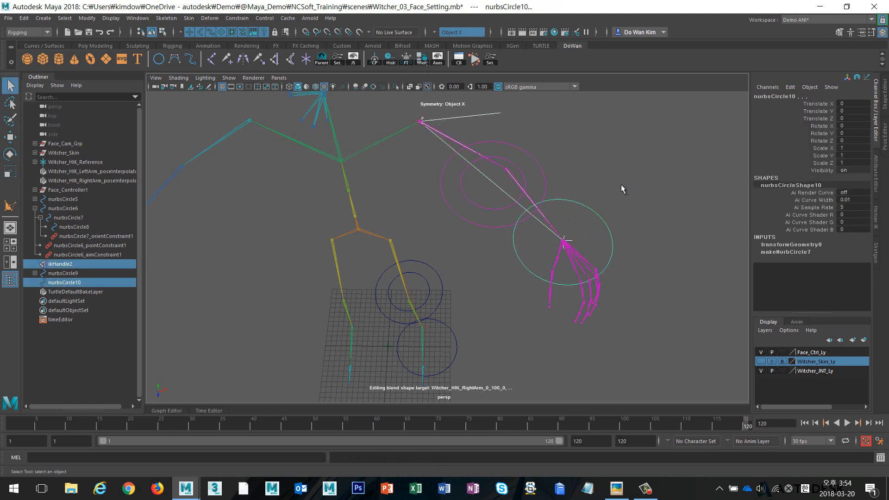
pyautogui.press('p')
# Test the wrist control nurbsCircle10 by moving it, and undo the move.
pyautogui.moveTo(644, 195); pyautogui.dragTo(607, 243)
pyautogui.press('w')
pyautogui.moveTo(616, 259); pyautogui.dragTo(648, 287, button='middle')
pyautogui.hotkey('ctrl', 'z')
# Show the Witcher_Skin_Ly layer and examine the left arm with its wrist and elbow circles.
pyautogui.click(761, 362)
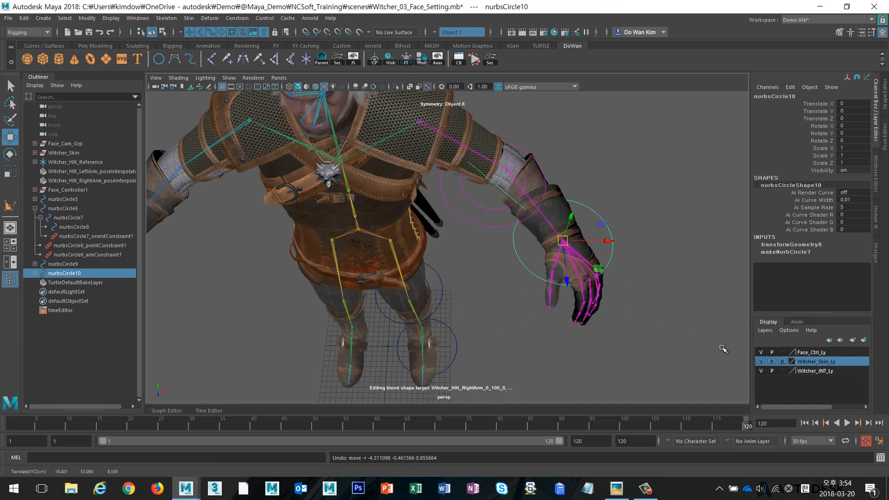
pyautogui.keyDown('alt'); pyautogui.moveTo(463, 287); pyautogui.dragTo(333, 231); pyautogui.keyUp('alt')
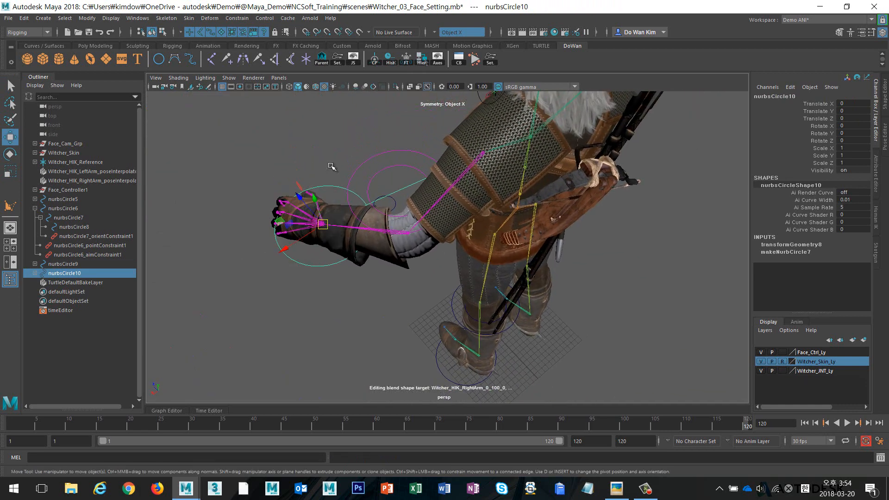
pyautogui.moveTo(284, 211); pyautogui.dragTo(277, 222, button='right')
pyautogui.moveTo(278, 223); pyautogui.dragTo(586, 242)
pyautogui.keyDown('alt'); pyautogui.moveTo(506, 151); pyautogui.dragTo(522, 204, button='middle'); pyautogui.keyUp('alt')
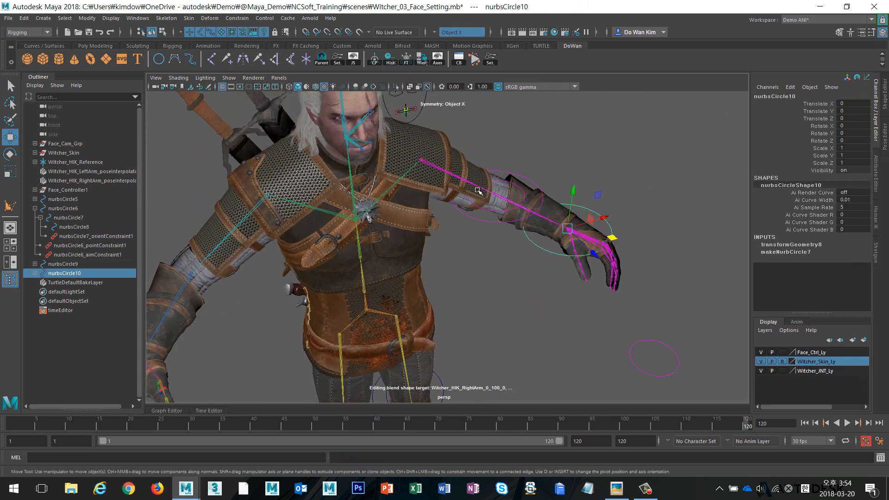
# Select the Witcher_HIK_LeftArm joint followed by the point-constrained nurbsCircle9.
pyautogui.click(435, 166)
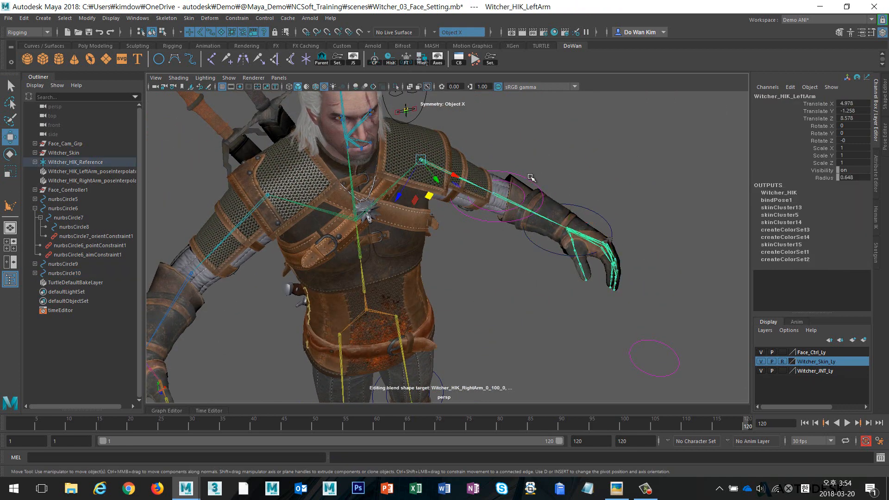
pyautogui.click(529, 179)
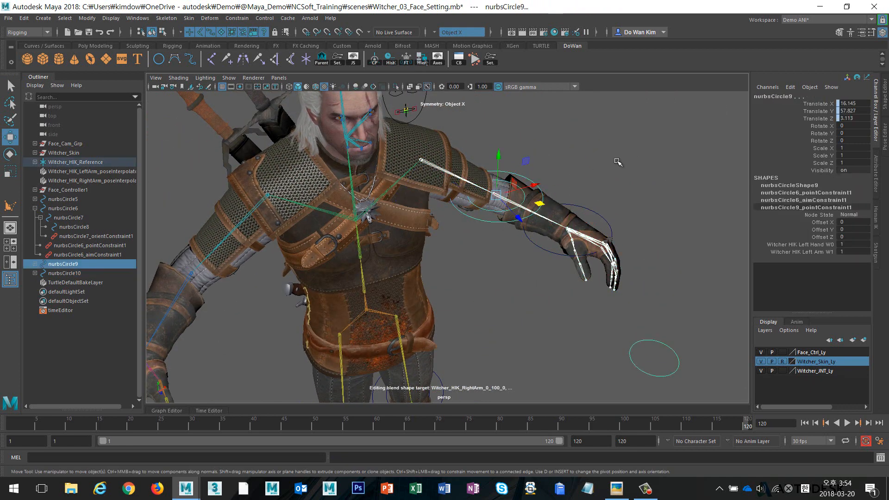
pyautogui.click(237, 18)
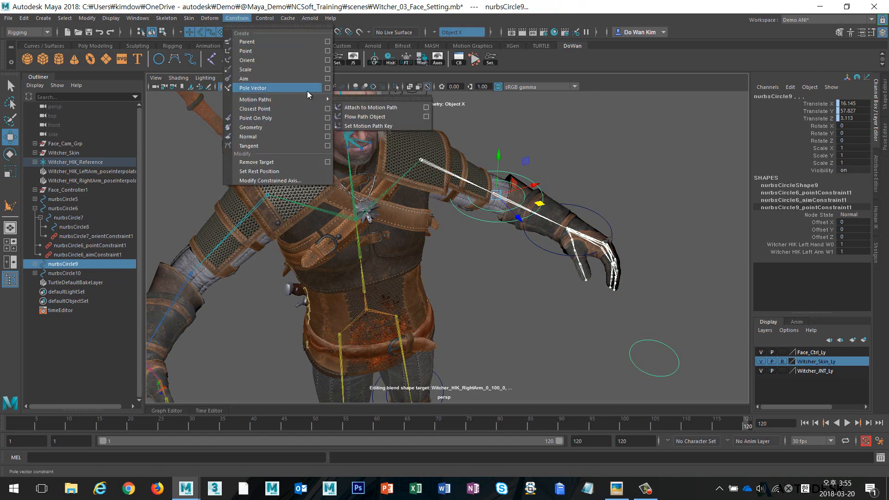
pyautogui.click(327, 88)
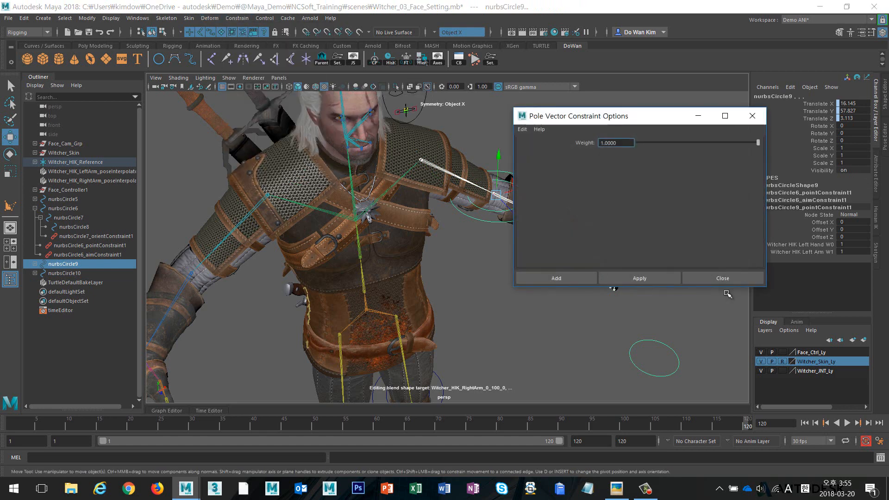
pyautogui.click(602, 283)
# Aim-constrain nurbsCircle9 to the Witcher_HIK_LeftArm joint with aim and up vectors 0, 1, 0, and close the options.
pyautogui.click(237, 18)
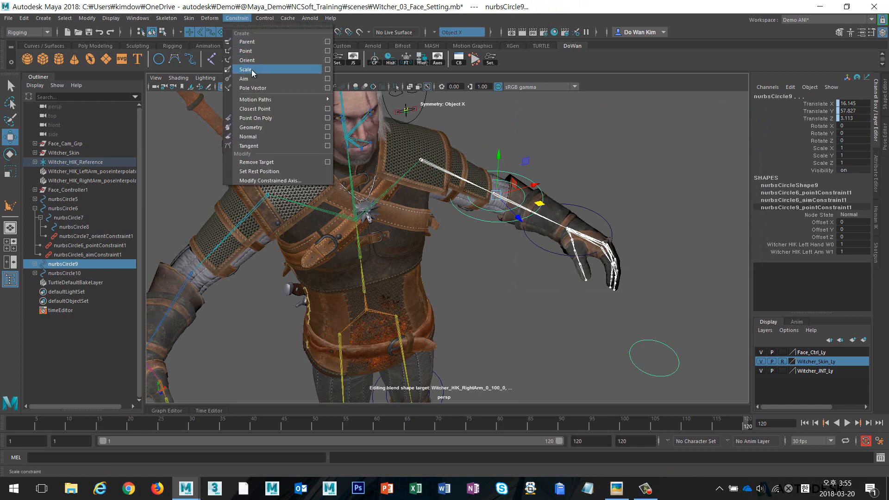
pyautogui.click(327, 80)
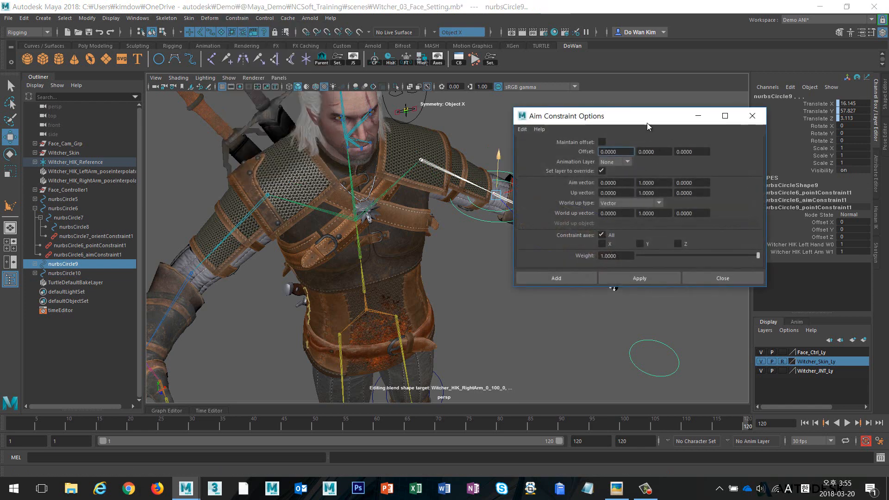
pyautogui.moveTo(638, 119); pyautogui.dragTo(733, 114)
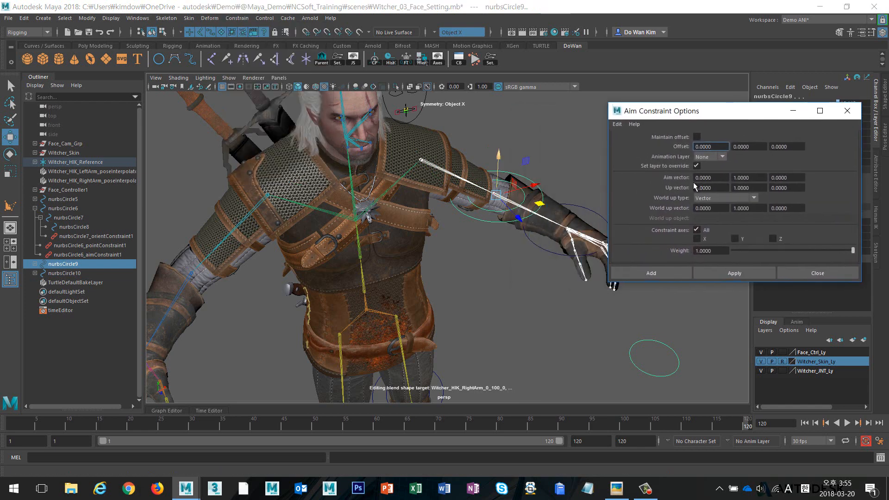
pyautogui.click(761, 178)
pyautogui.click(763, 188)
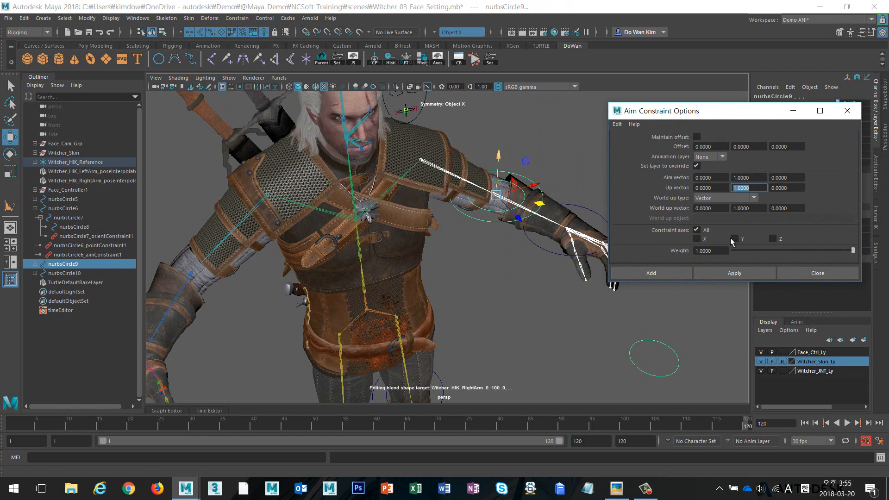
pyautogui.click(734, 273)
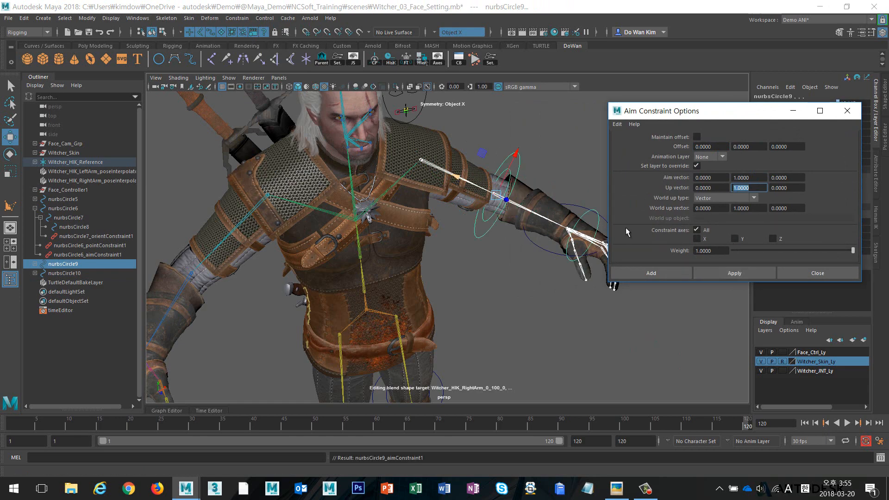
pyautogui.keyDown('alt'); pyautogui.moveTo(626, 227); pyautogui.dragTo(364, 115); pyautogui.keyUp('alt')
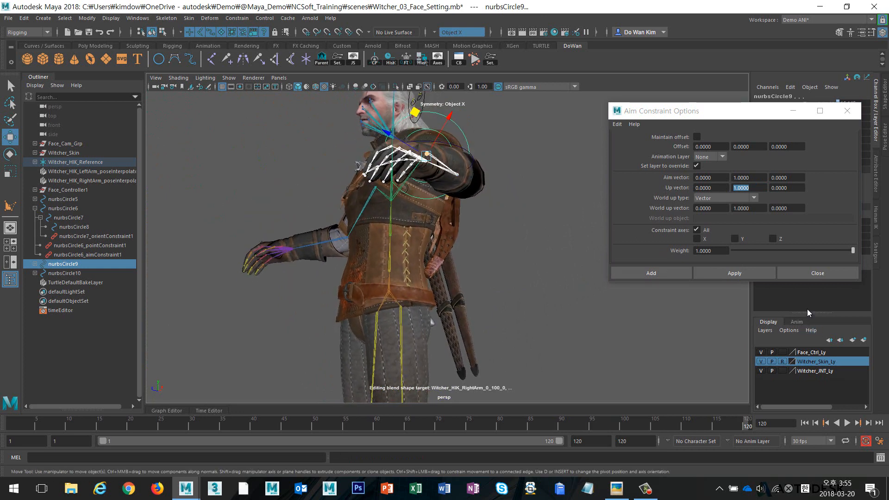
pyautogui.click(818, 273)
# Move nurbsCircle8 under nurbsCircle9 behind the left elbow, about -53.15 in Z, and freeze its transformations.
pyautogui.click(559, 234)
pyautogui.keyDown('alt'); pyautogui.moveTo(559, 234); pyautogui.dragTo(514, 318); pyautogui.keyUp('alt')
pyautogui.click(517, 324)
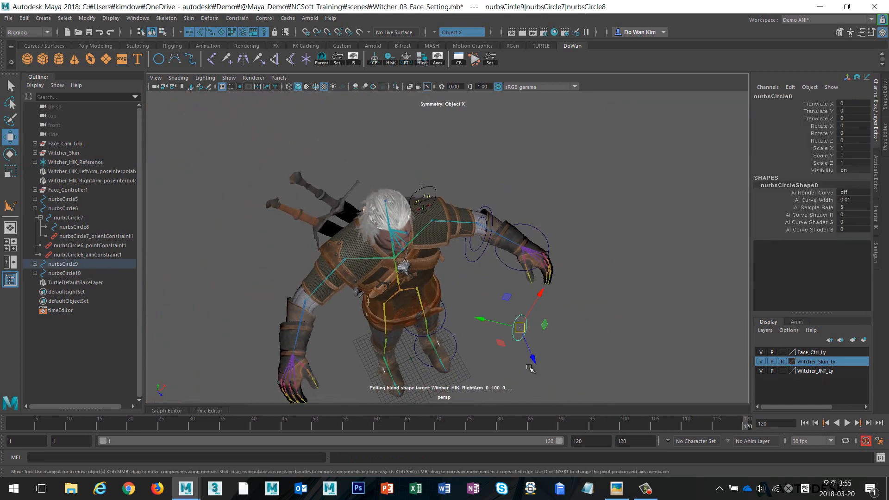
pyautogui.moveTo(532, 359); pyautogui.dragTo(430, 172)
pyautogui.moveTo(478, 224); pyautogui.dragTo(498, 234)
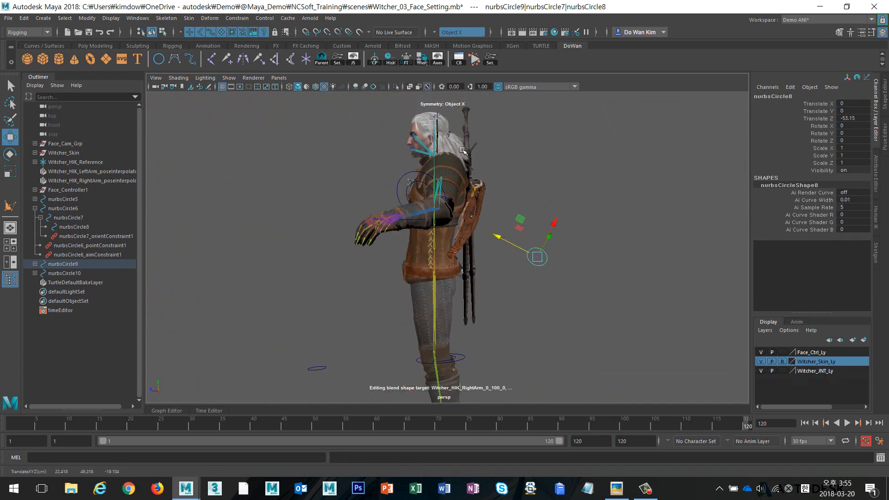
pyautogui.click(406, 60)
# Select nurbsCircle8 followed by the left arm's ikHandle2 and apply a Pole Vector constraint.
pyautogui.keyDown('alt'); pyautogui.moveTo(551, 183); pyautogui.dragTo(607, 277); pyautogui.keyUp('alt')
pyautogui.click(597, 316)
pyautogui.moveTo(489, 184); pyautogui.dragTo(538, 270)
pyautogui.keyDown('shift'); pyautogui.moveTo(458, 260); pyautogui.dragTo(504, 293); pyautogui.keyUp('shift')
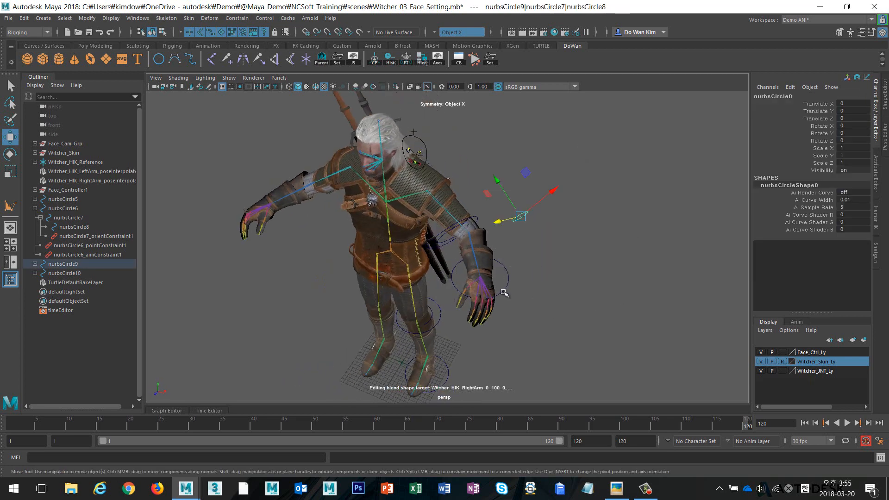
pyautogui.click(237, 18)
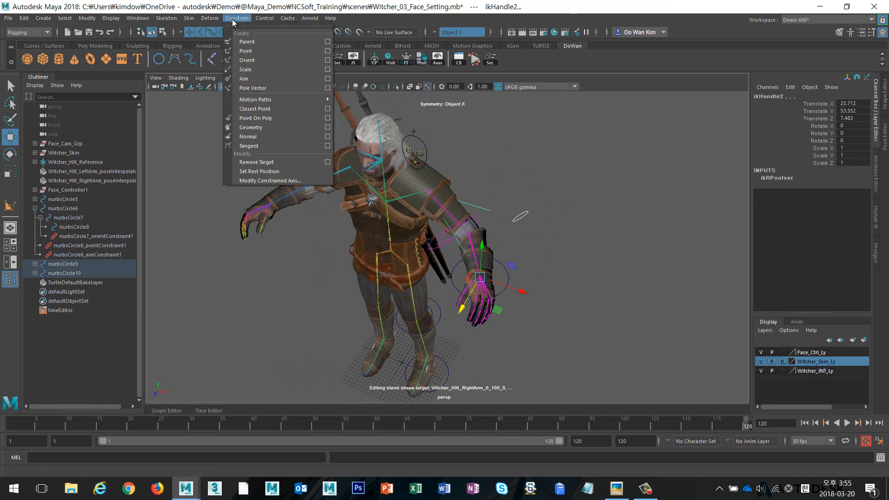
pyautogui.click(252, 88)
# Undo the pole vector constraint on ikHandle2 and reapply it to compare the left elbow's pose.
pyautogui.hotkey('ctrl', 'z')
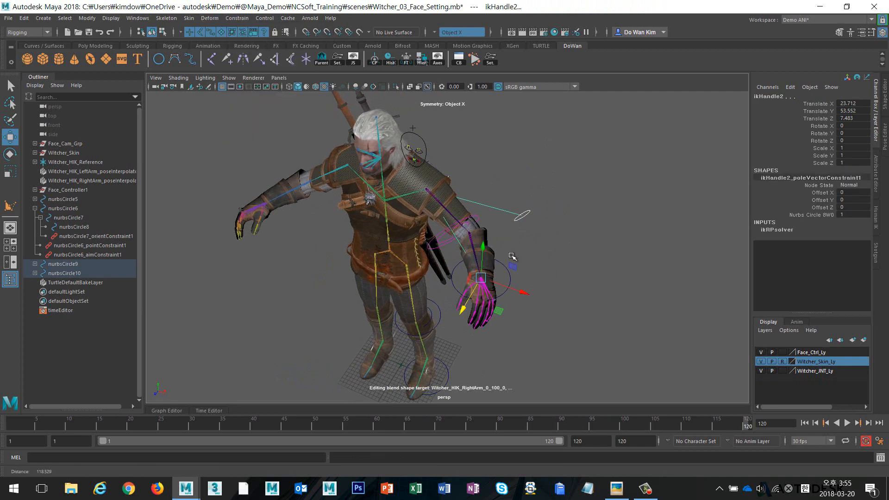
pyautogui.scroll(6, 672, 261)
pyautogui.keyDown('alt'); pyautogui.moveTo(609, 238); pyautogui.dragTo(605, 256, button='middle'); pyautogui.keyUp('alt')
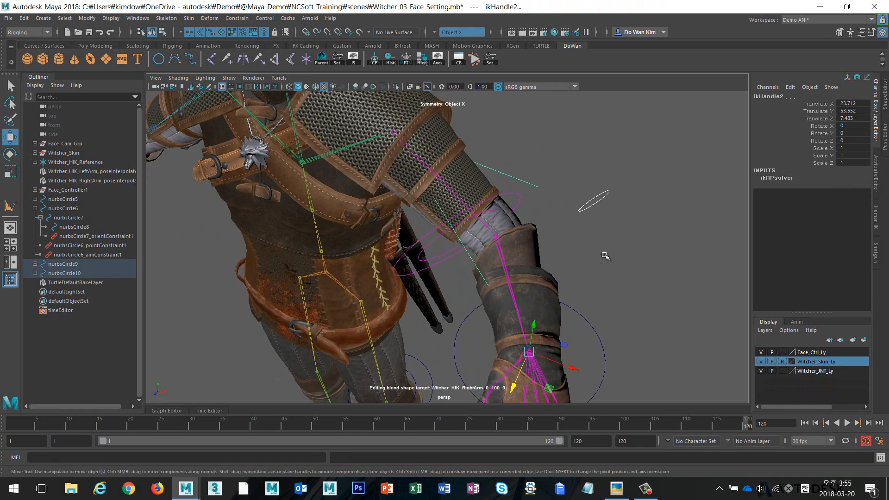
pyautogui.press('g')
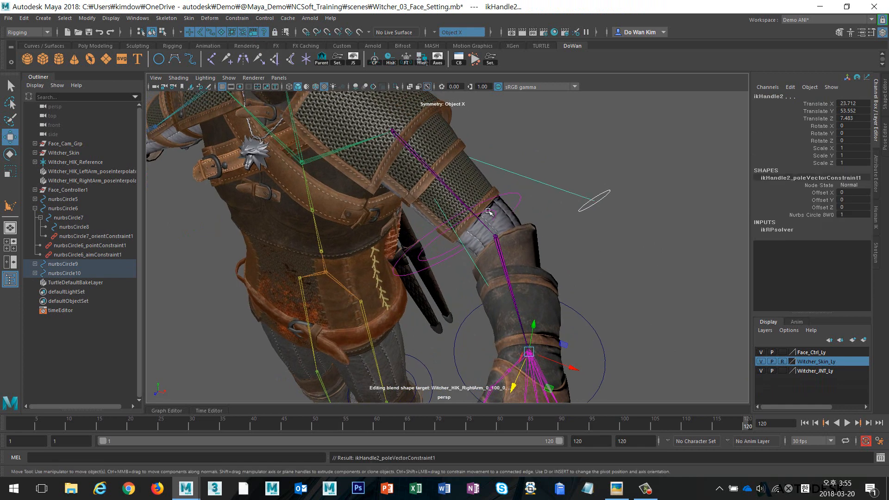
# Test the pole-vector-constrained left arm by moving the wrist circle nurbsCircle10, and undo the move.
pyautogui.click(613, 259)
pyautogui.scroll(-5, 599, 296)
pyautogui.click(531, 303)
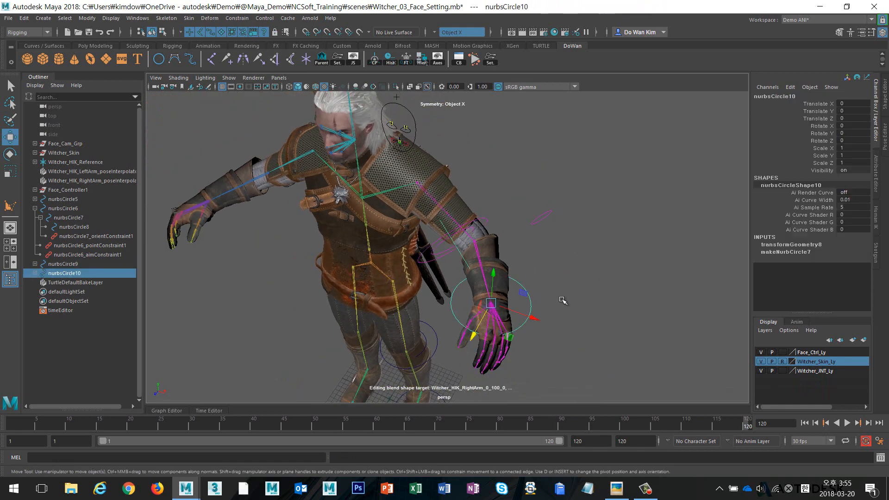
pyautogui.keyDown('alt'); pyautogui.moveTo(564, 303); pyautogui.dragTo(610, 276); pyautogui.keyUp('alt')
pyautogui.moveTo(541, 251); pyautogui.dragTo(547, 272)
pyautogui.hotkey('ctrl', 'z')
# Test the elbow control by rotating nurbsCircle7 under nurbsCircle9 around Y, and undo the rotation.
pyautogui.keyDown('alt'); pyautogui.moveTo(498, 219); pyautogui.dragTo(612, 244); pyautogui.keyUp('alt')
pyautogui.click(458, 300)
pyautogui.press('e')
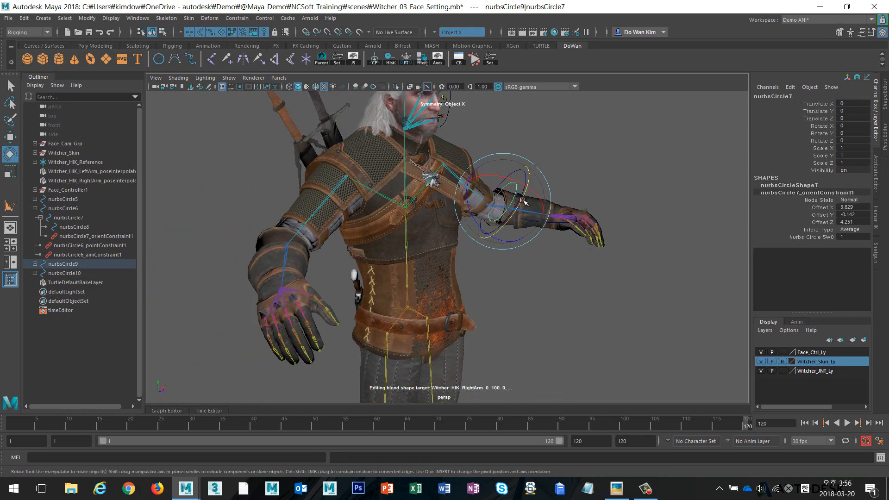
pyautogui.moveTo(523, 200); pyautogui.dragTo(505, 220)
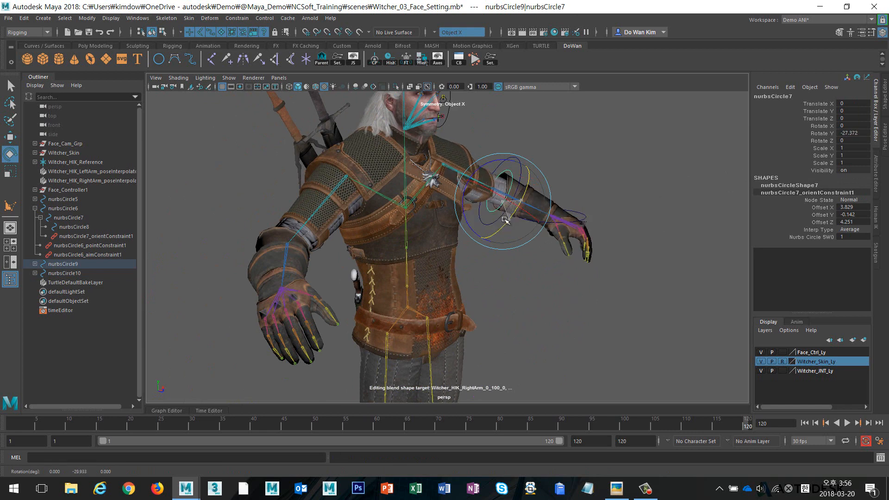
pyautogui.hotkey('ctrl', 'z')
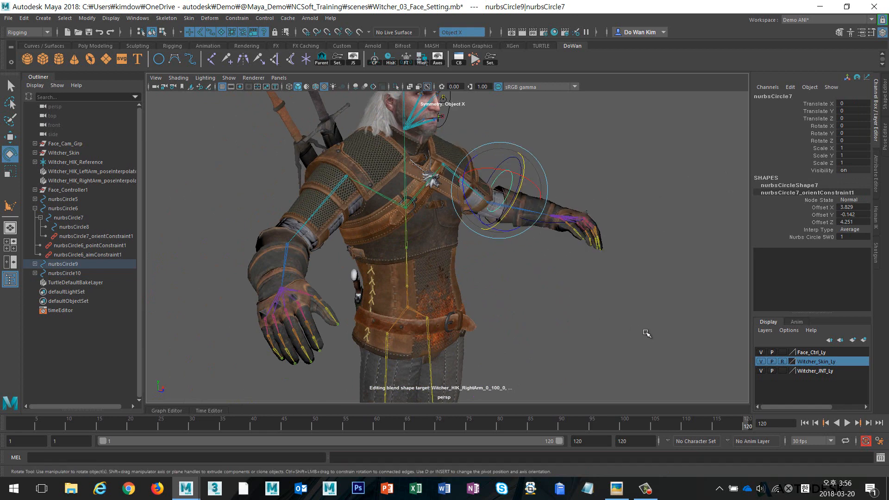